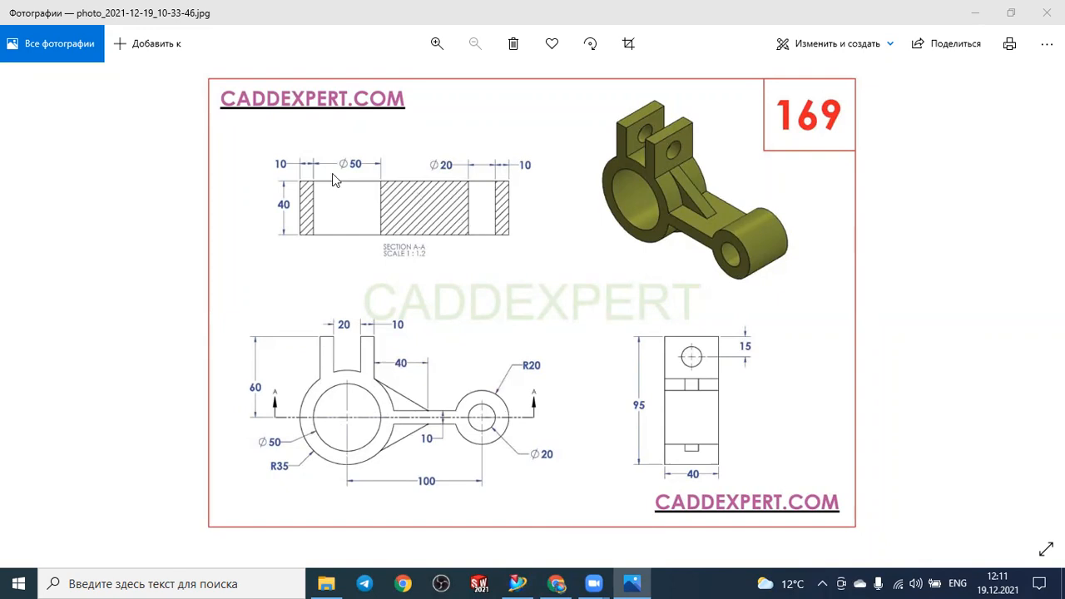
Switch to NX and create a new part from the Model template in millimetres, named model2.prt.
{"action": "key", "text": "alt+Tab"}
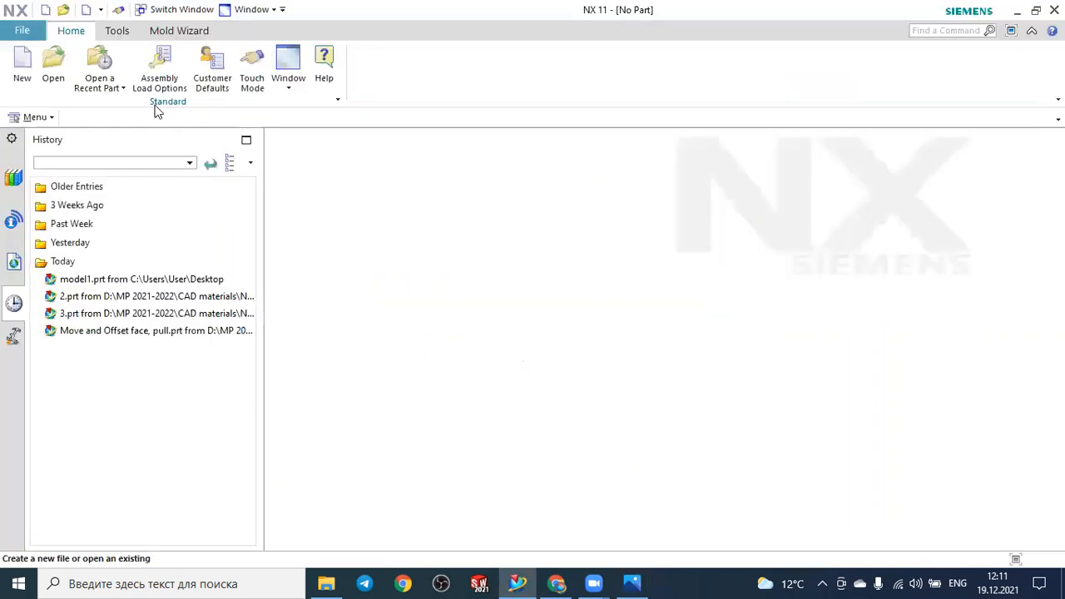
{"action": "left_click", "coordinate": [23, 56]}
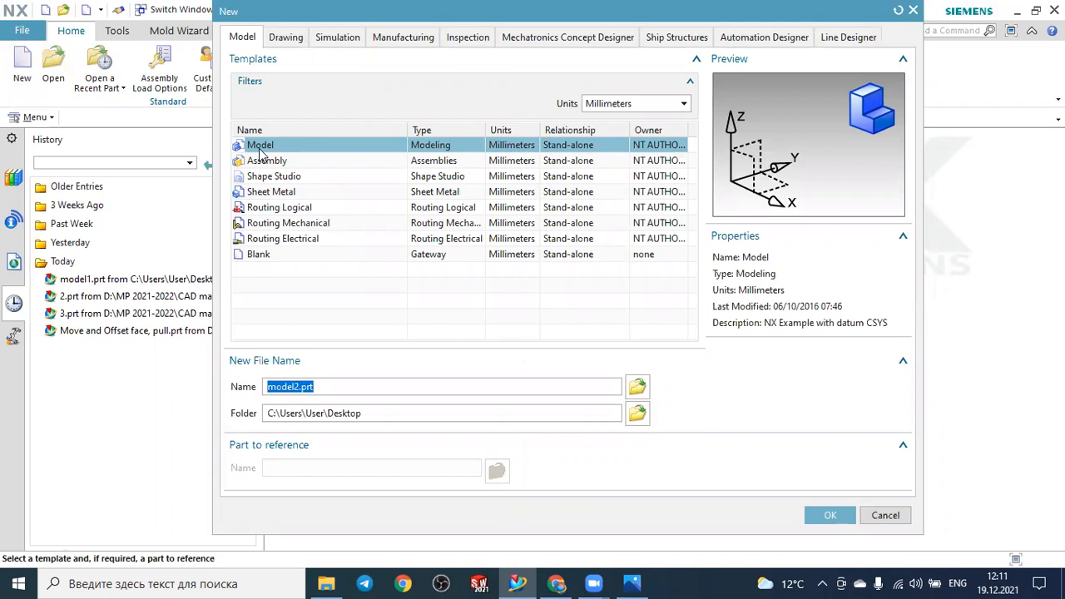
{"action": "left_click", "coordinate": [620, 103]}
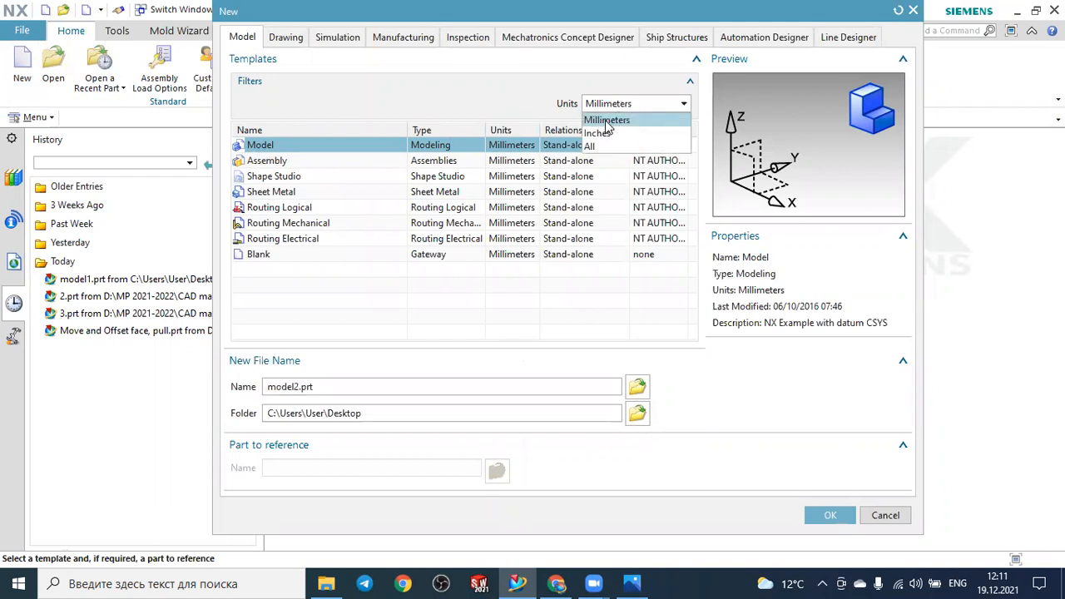
{"action": "left_click", "coordinate": [607, 120]}
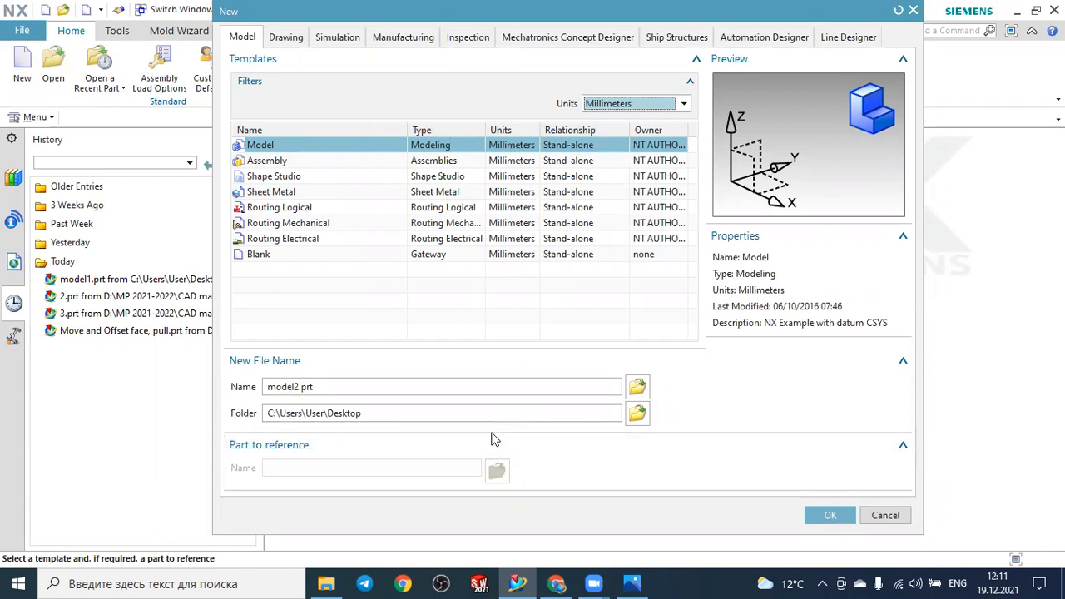
{"action": "left_click", "coordinate": [824, 514]}
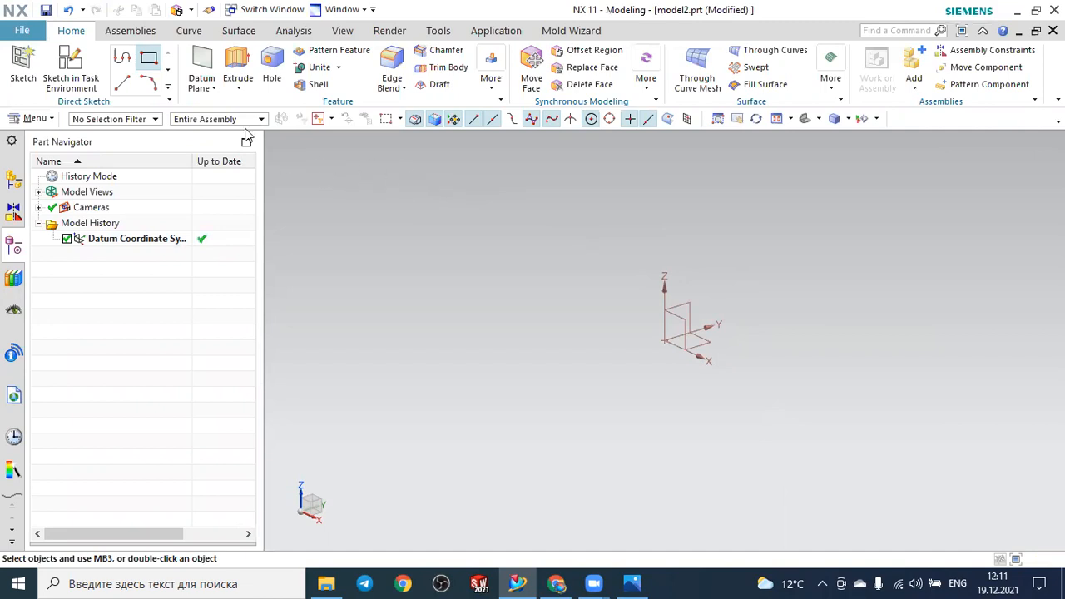
Create a sketch on the XZ plane of the datum coordinate system.
{"action": "left_click", "coordinate": [23, 65]}
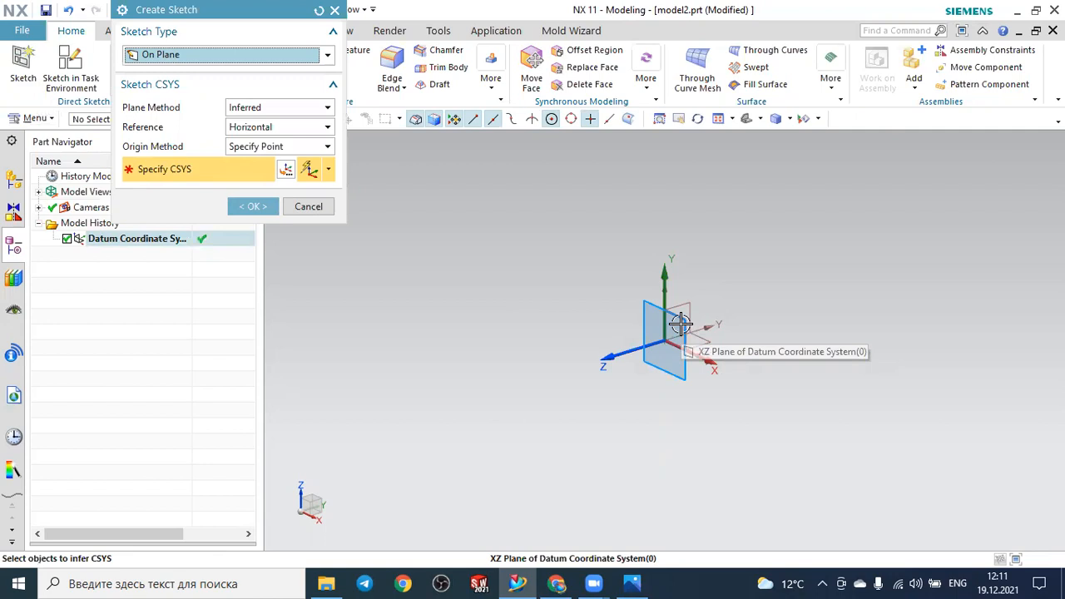
{"action": "left_click", "coordinate": [680, 322]}
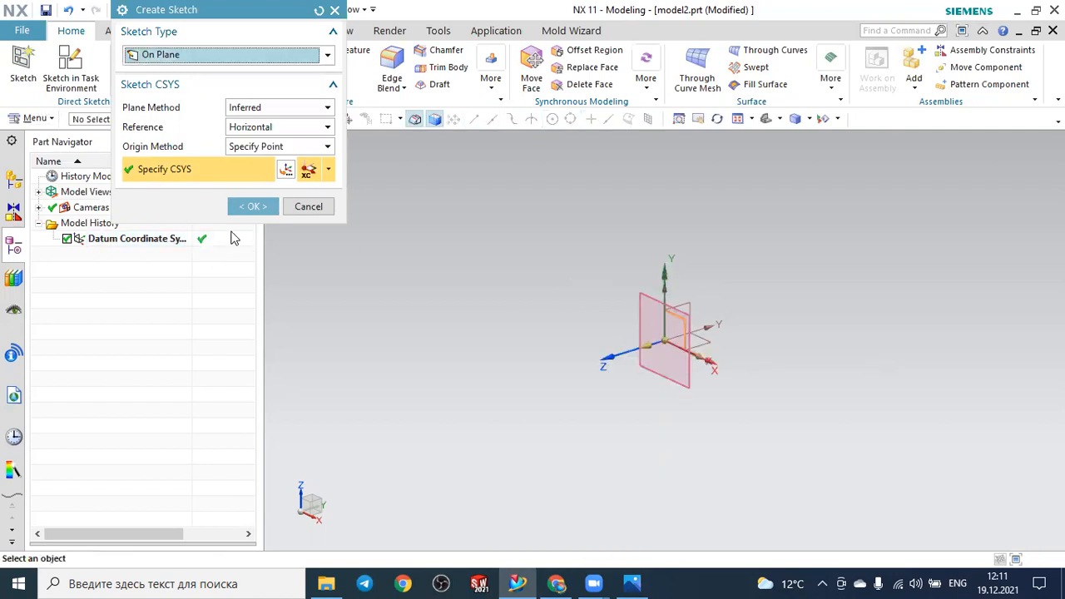
{"action": "left_click", "coordinate": [256, 208]}
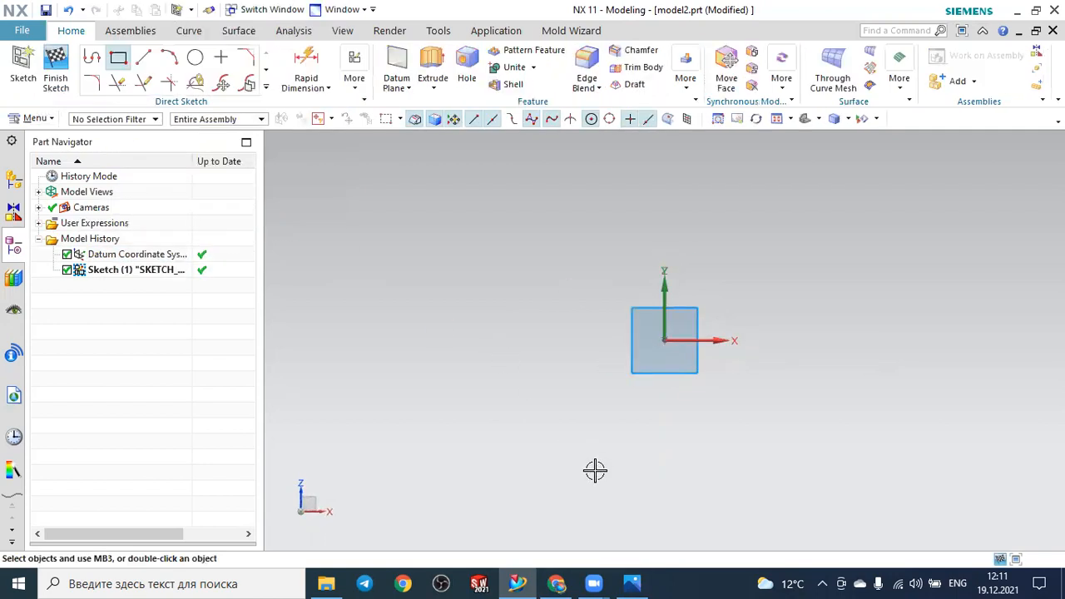
Check the reference drawing and sketch a 20 mm diameter circle centred on the sketch origin.
{"action": "left_click", "coordinate": [633, 582]}
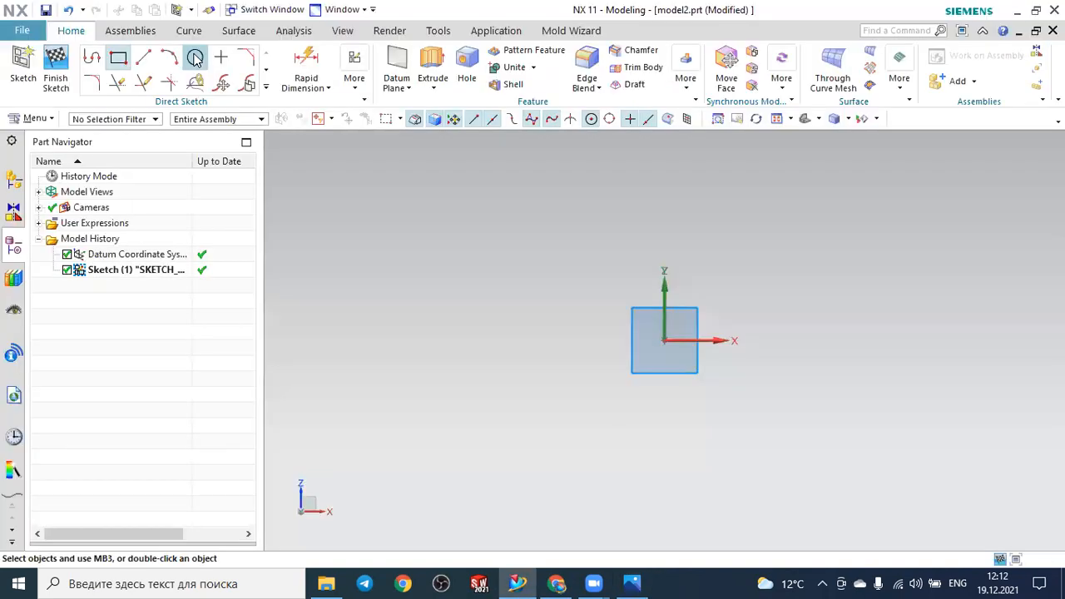
{"action": "key", "text": "alt+Tab"}
{"action": "left_click", "coordinate": [195, 57]}
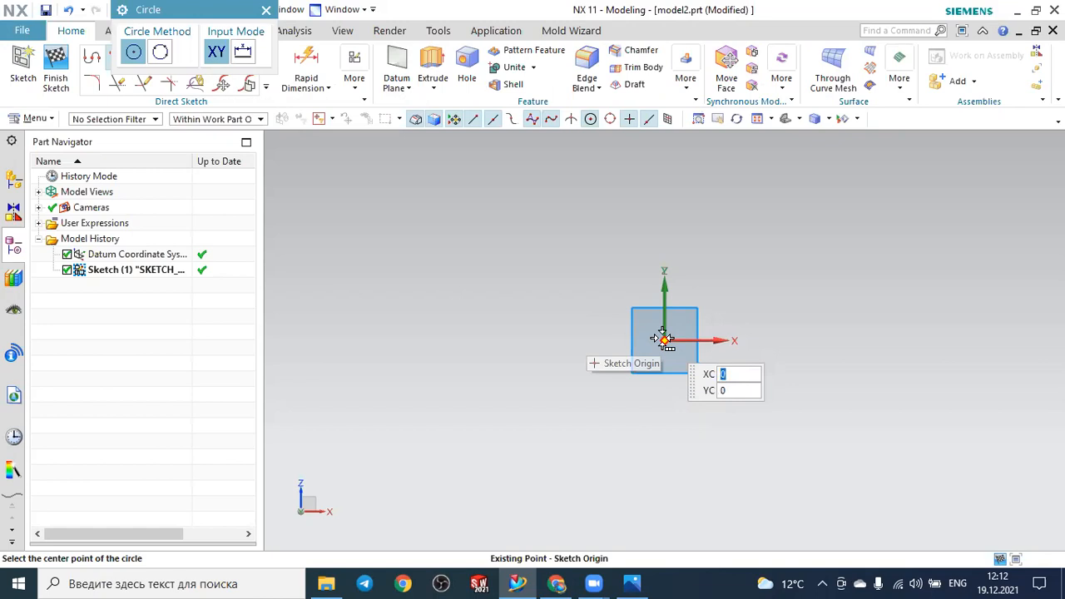
{"action": "left_click", "coordinate": [663, 339]}
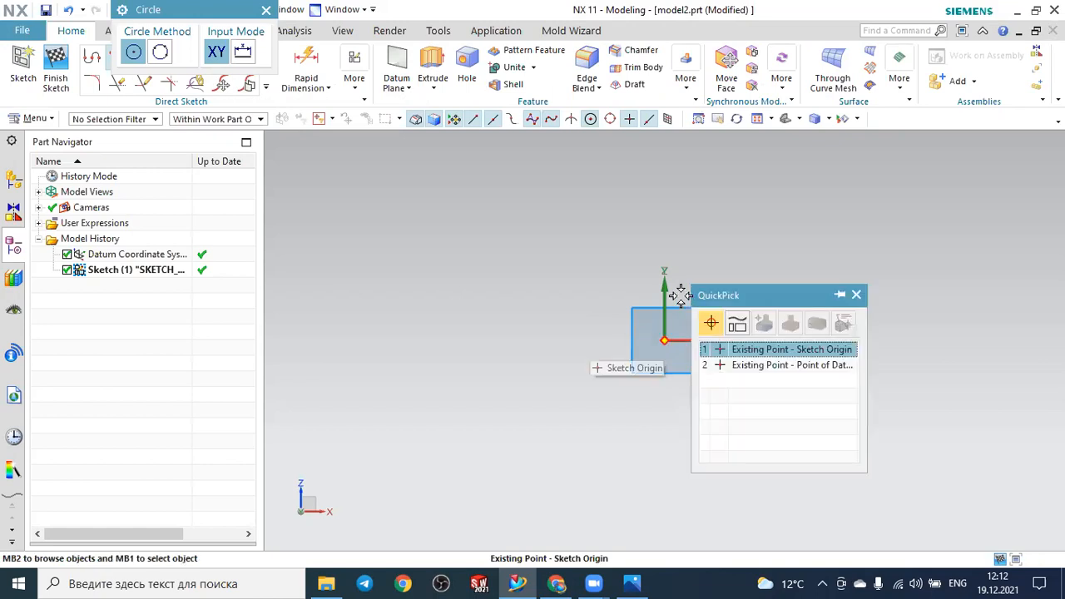
{"action": "left_click", "coordinate": [767, 351]}
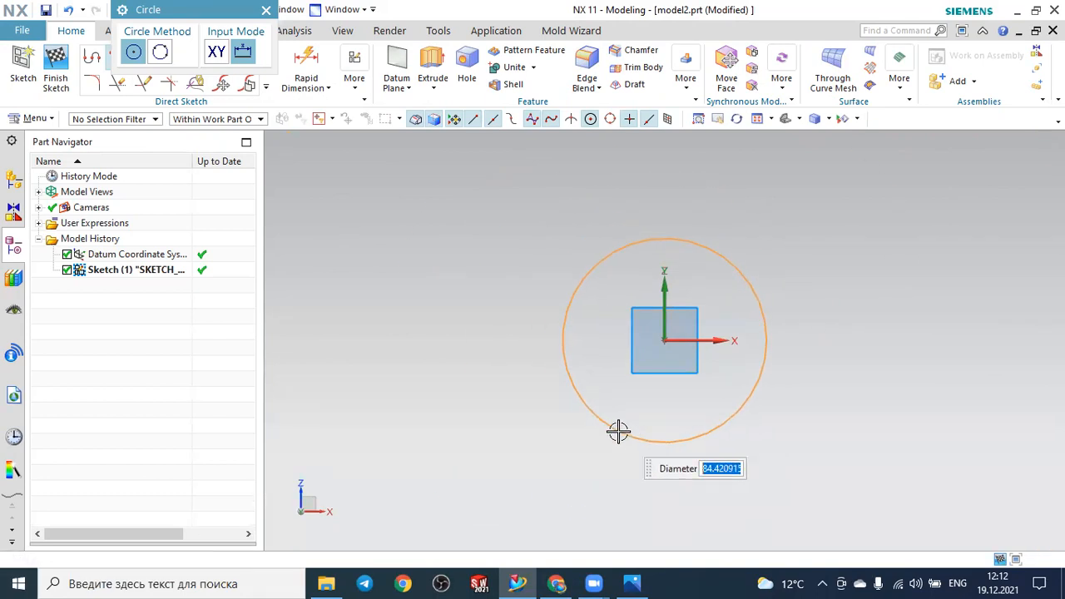
{"action": "type", "text": "20"}
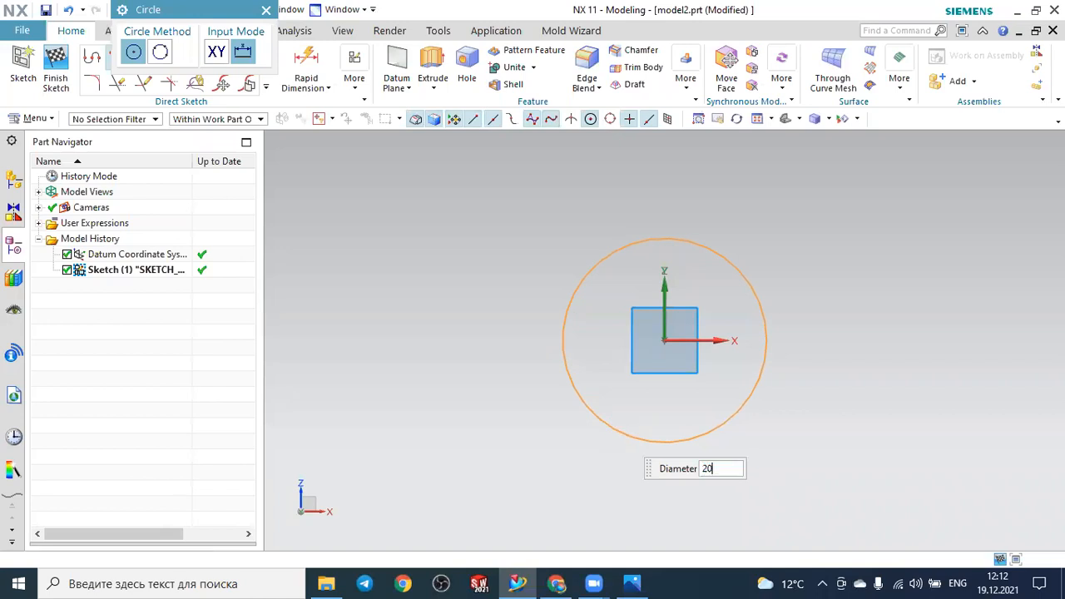
{"action": "key", "text": "Return"}
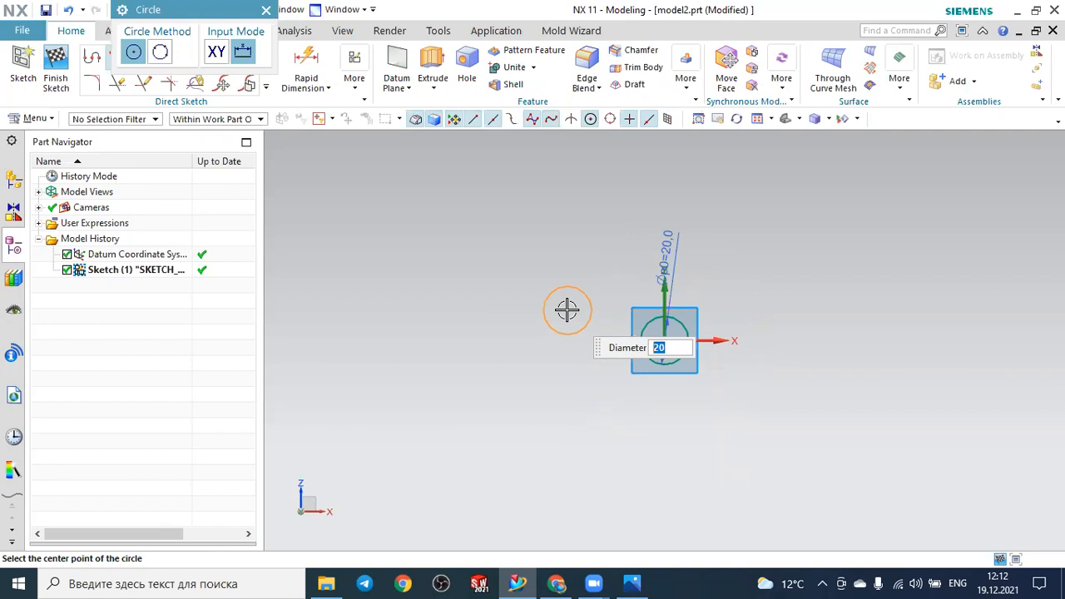
Add a concentric 40 mm diameter circle at the sketch origin.
{"action": "type", "text": "40"}
{"action": "key", "text": "Return"}
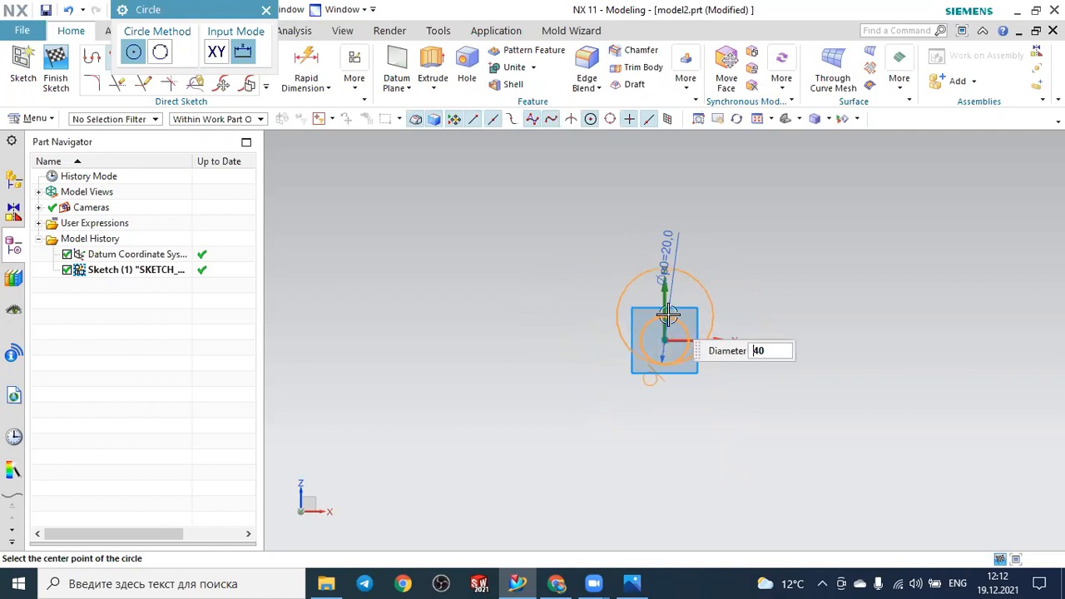
{"action": "left_click", "coordinate": [670, 339]}
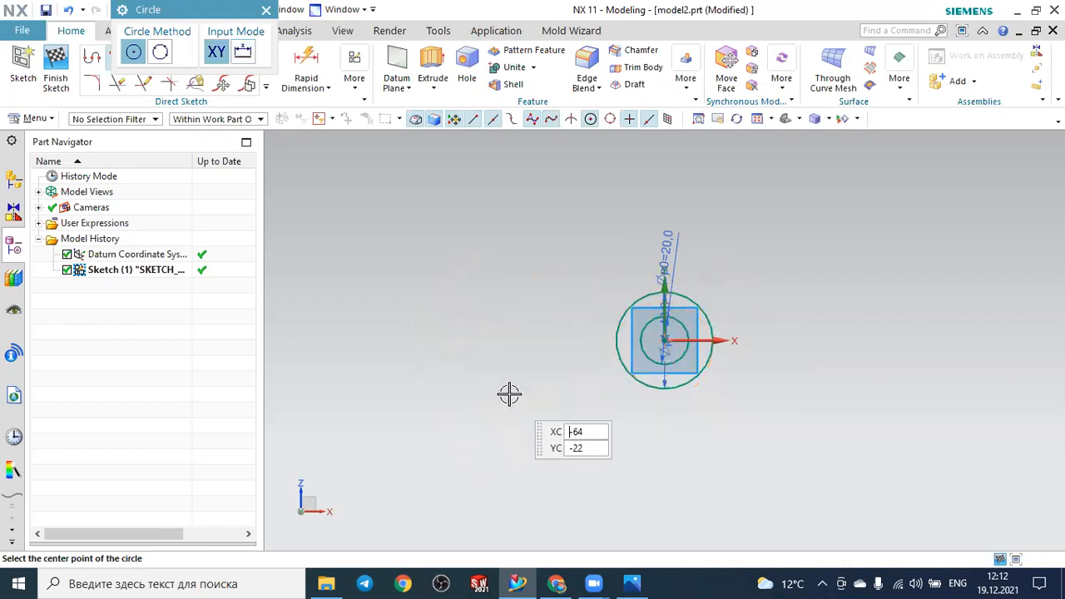
Consult the reference drawing and sketch a 50 mm diameter circle on the horizontal axis, about 79 mm left of the origin.
{"action": "left_click", "coordinate": [632, 582]}
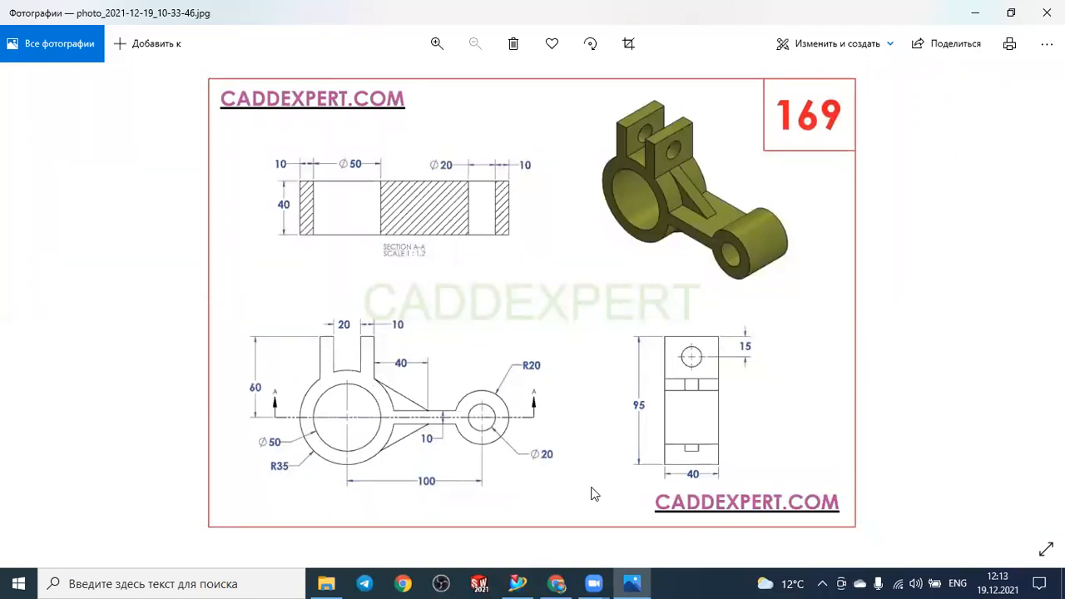
{"action": "left_click", "coordinate": [517, 582]}
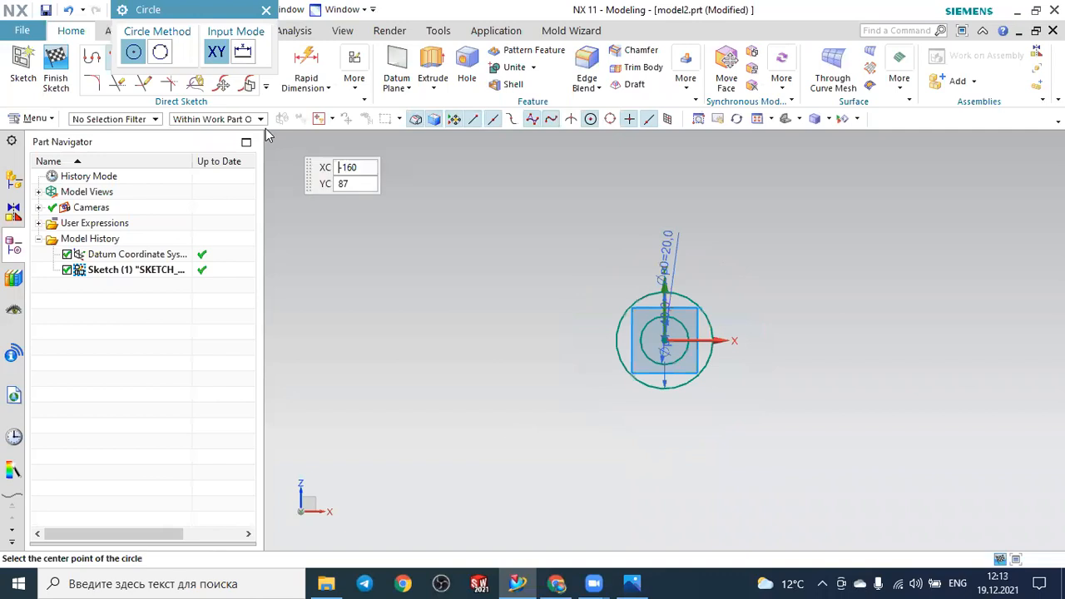
{"action": "left_click", "coordinate": [472, 342]}
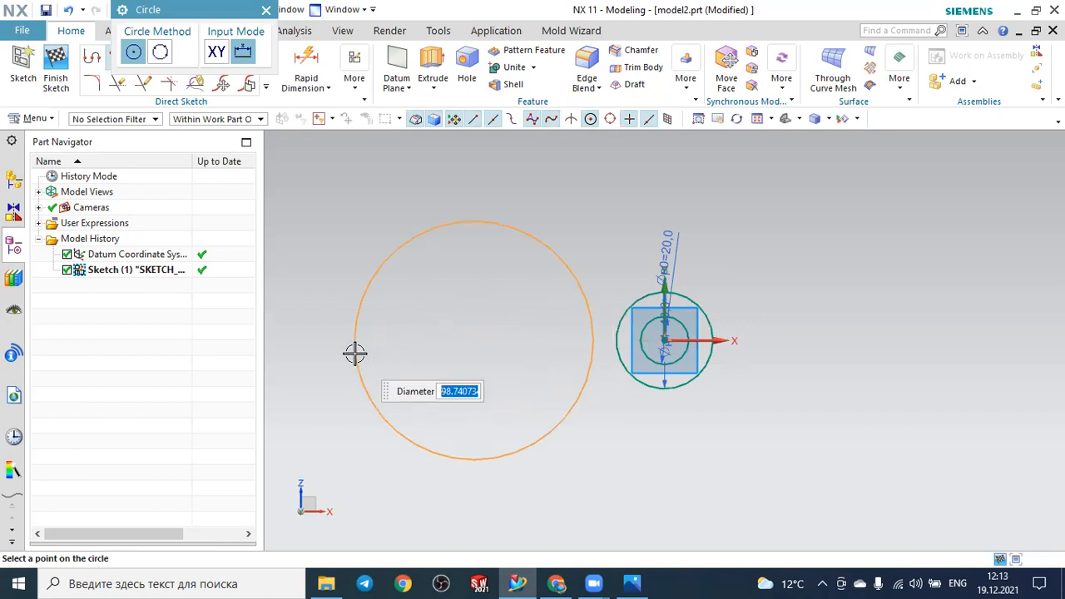
{"action": "type", "text": "50"}
{"action": "key", "text": "Return"}
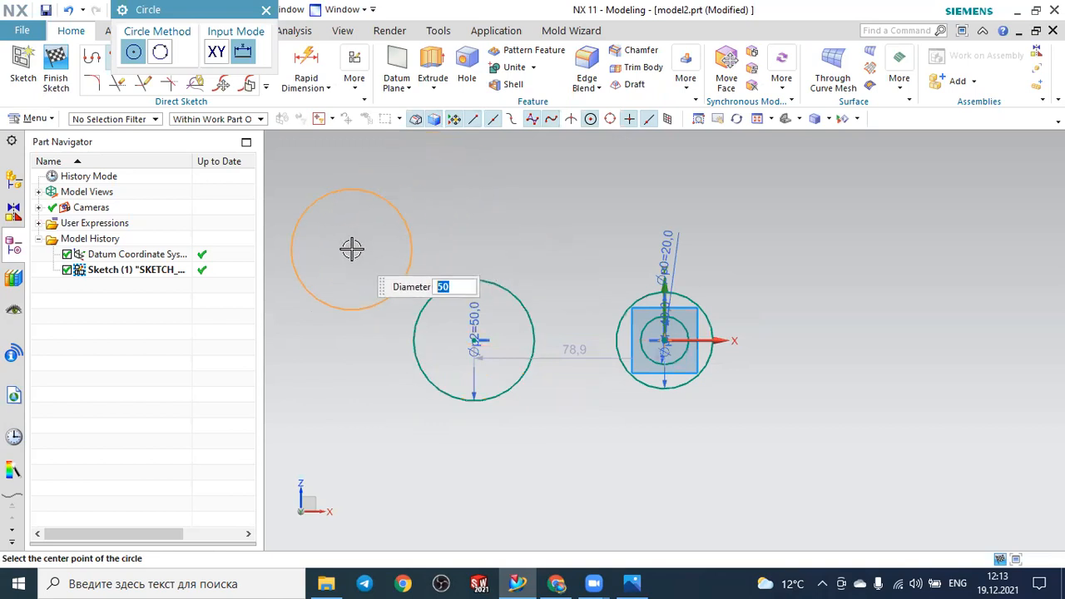
Add a 70 mm diameter circle concentric with the 50 mm circle and end the Circle command.
{"action": "type", "text": "70"}
{"action": "key", "text": "Return"}
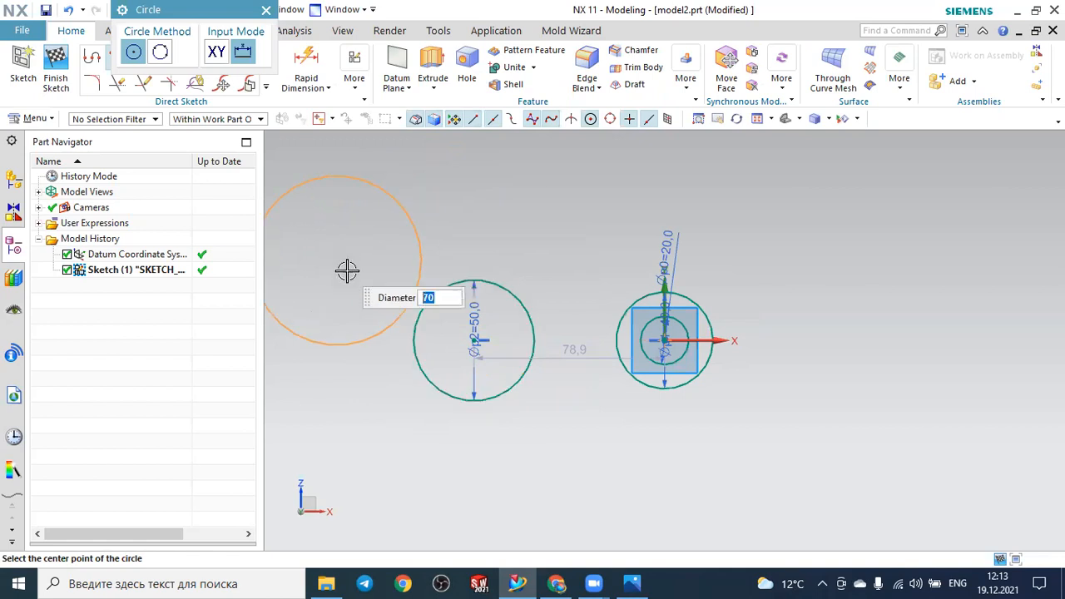
{"action": "left_click", "coordinate": [474, 338]}
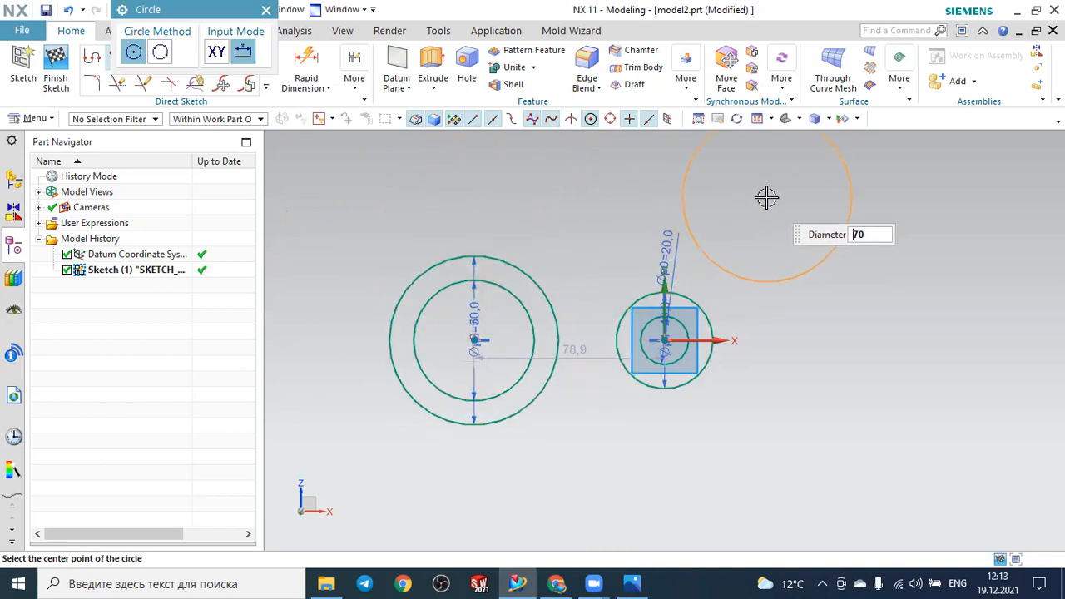
{"action": "key", "text": "Escape"}
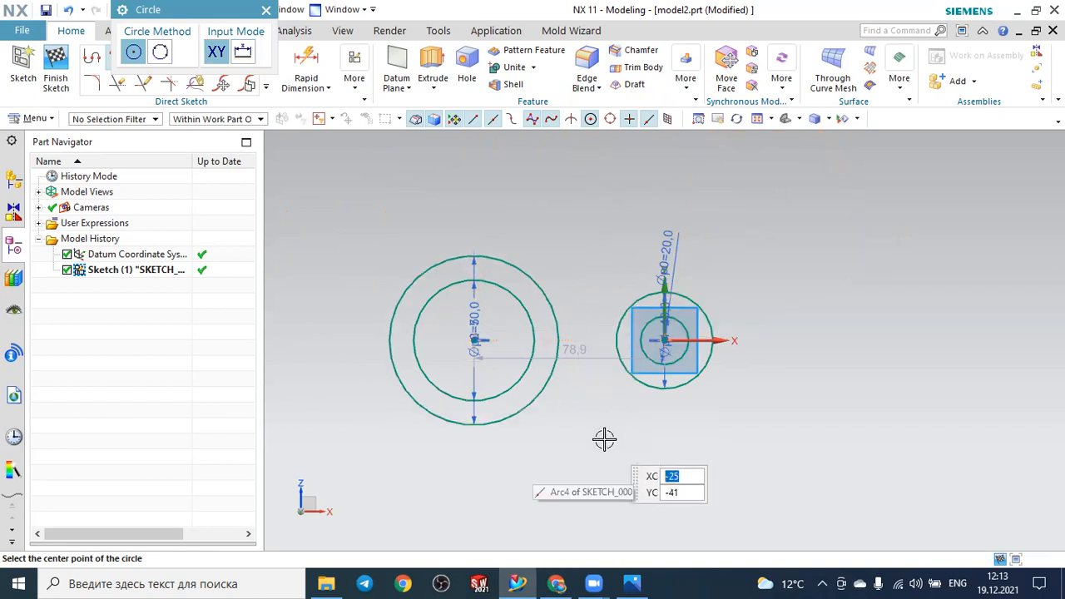
Check the reference drawing and dimension the horizontal distance between the two circle centres as 100 mm.
{"action": "left_click", "coordinate": [633, 583]}
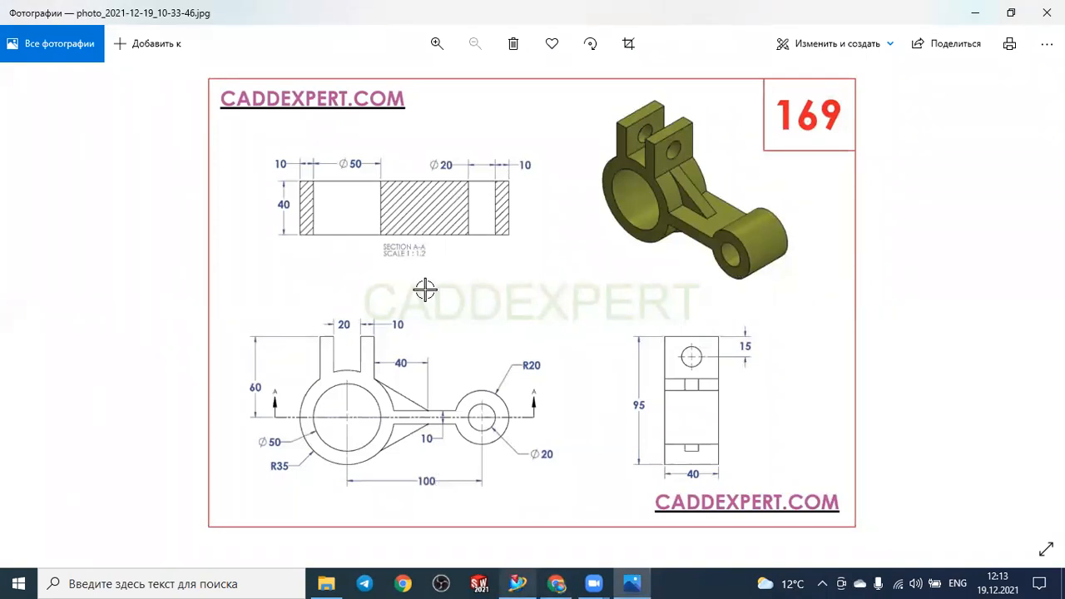
{"action": "key", "text": "alt+Tab"}
{"action": "left_click", "coordinate": [305, 60]}
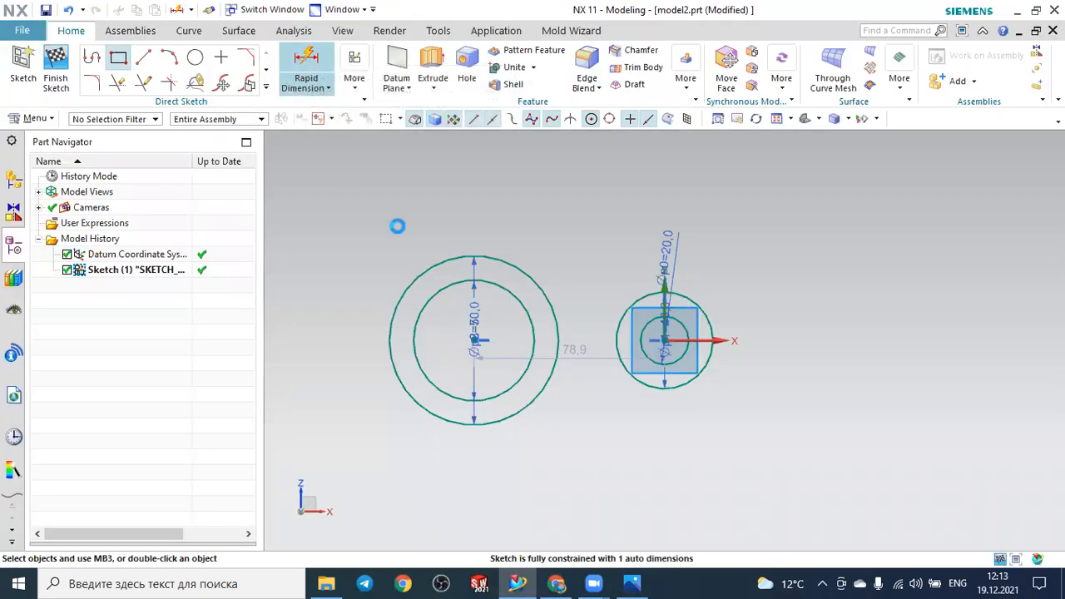
{"action": "left_click", "coordinate": [475, 338]}
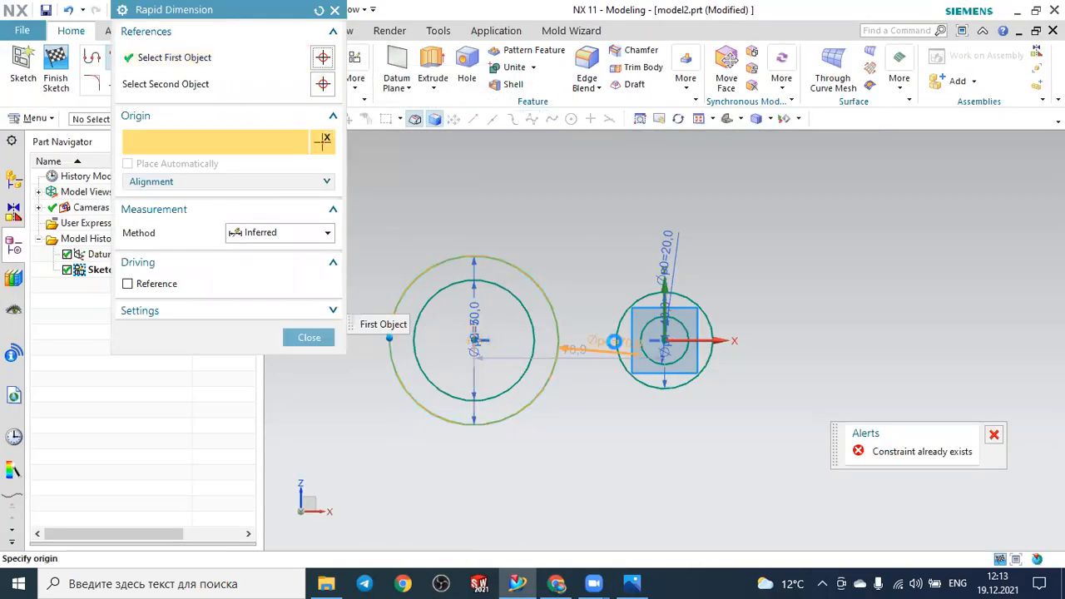
{"action": "left_click", "coordinate": [659, 337]}
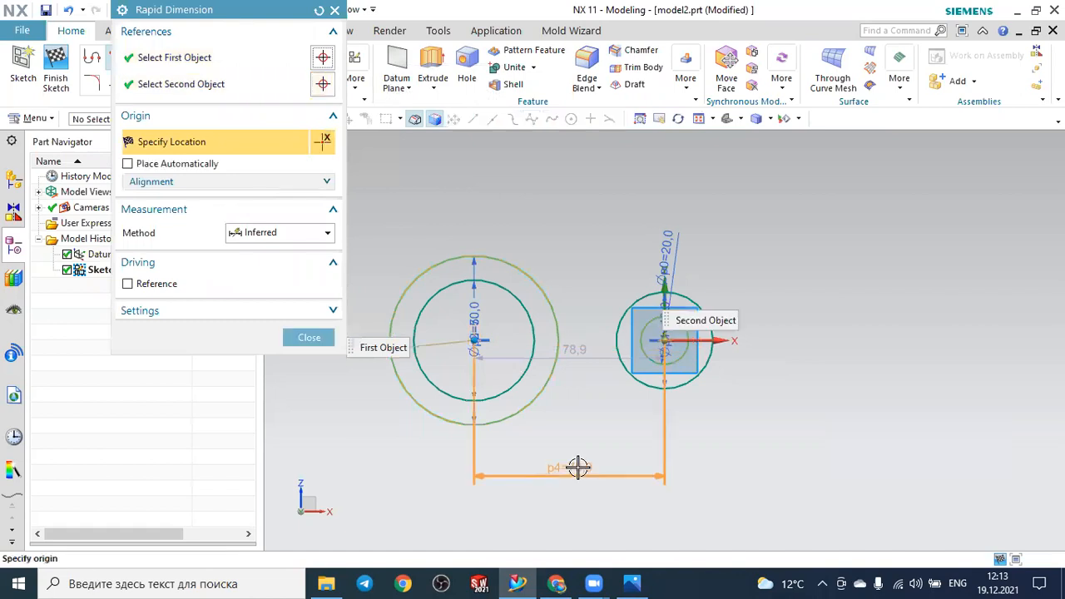
{"action": "left_click", "coordinate": [537, 468]}
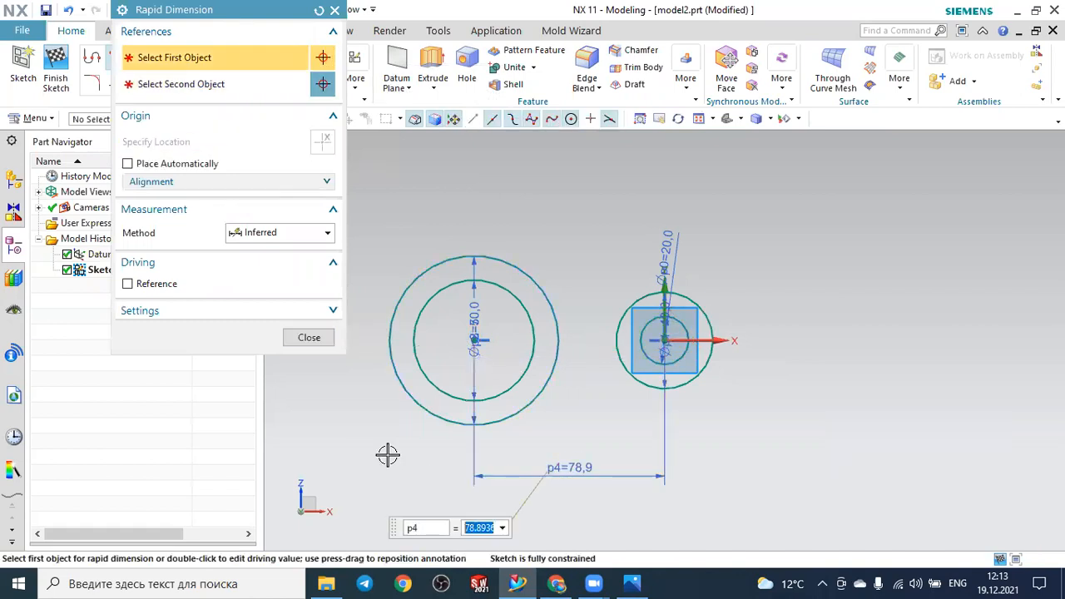
{"action": "type", "text": "100"}
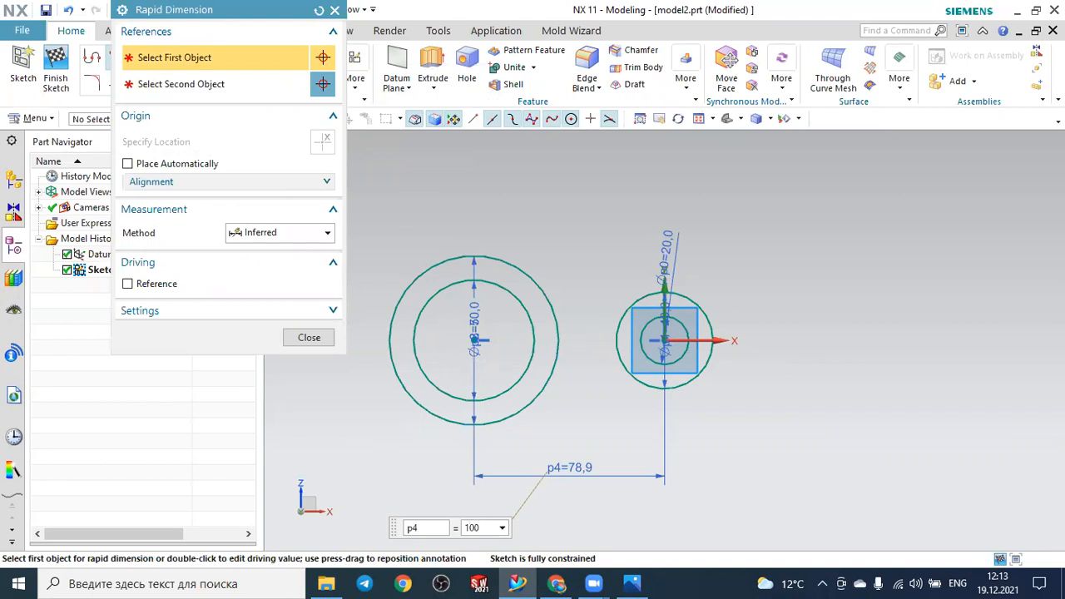
{"action": "key", "text": "Return"}
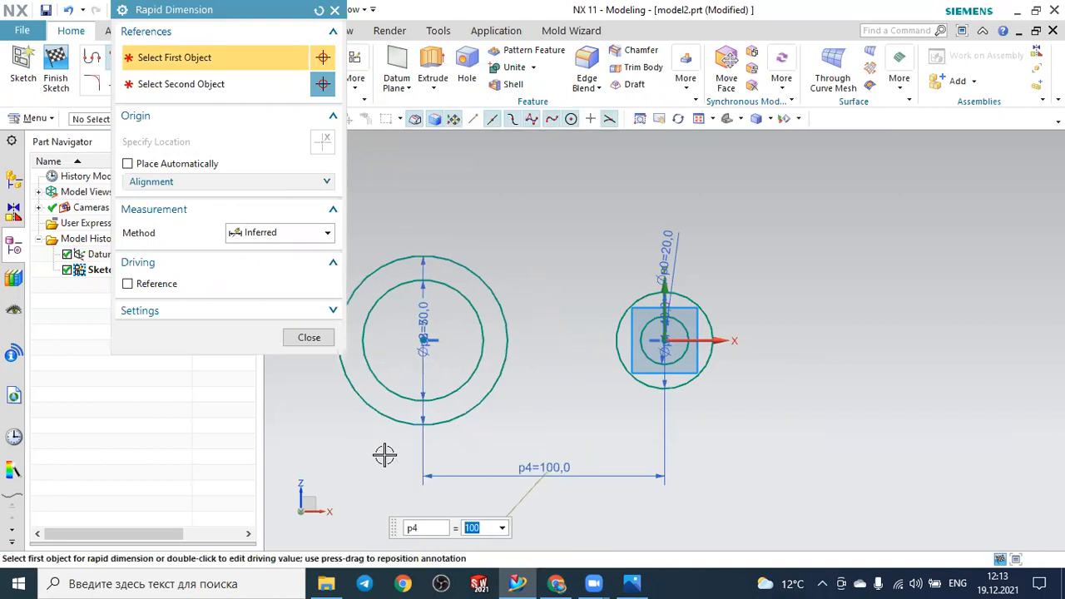
{"action": "key", "text": "Escape"}
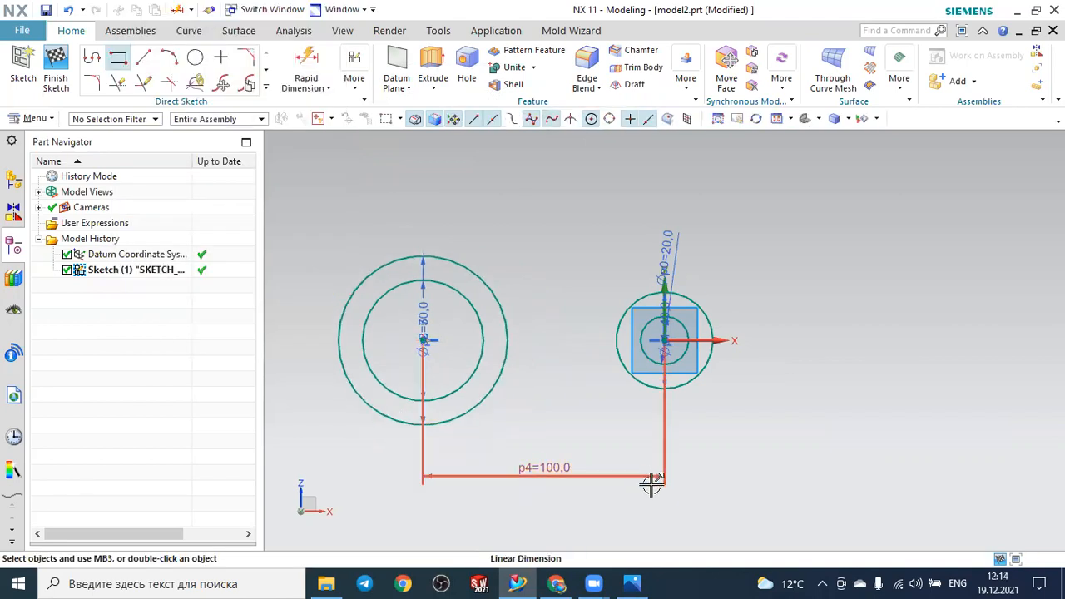
Check the reference drawing and sketch two horizontal lines between the bosses, about 63 mm long above the horizontal axis and about 59 mm below.
{"action": "left_click", "coordinate": [632, 583]}
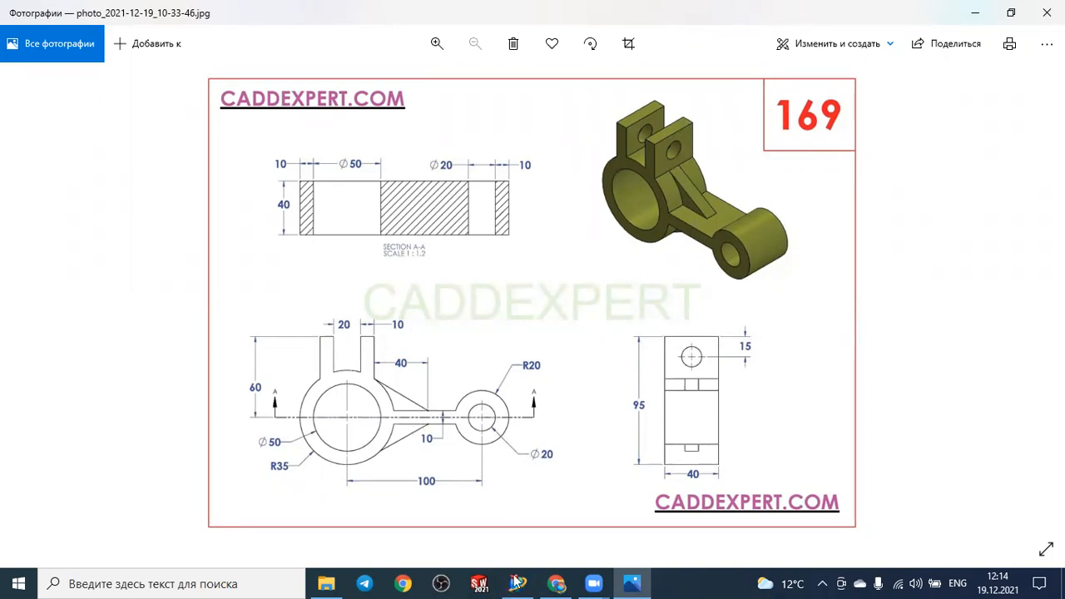
{"action": "key", "text": "alt+Tab"}
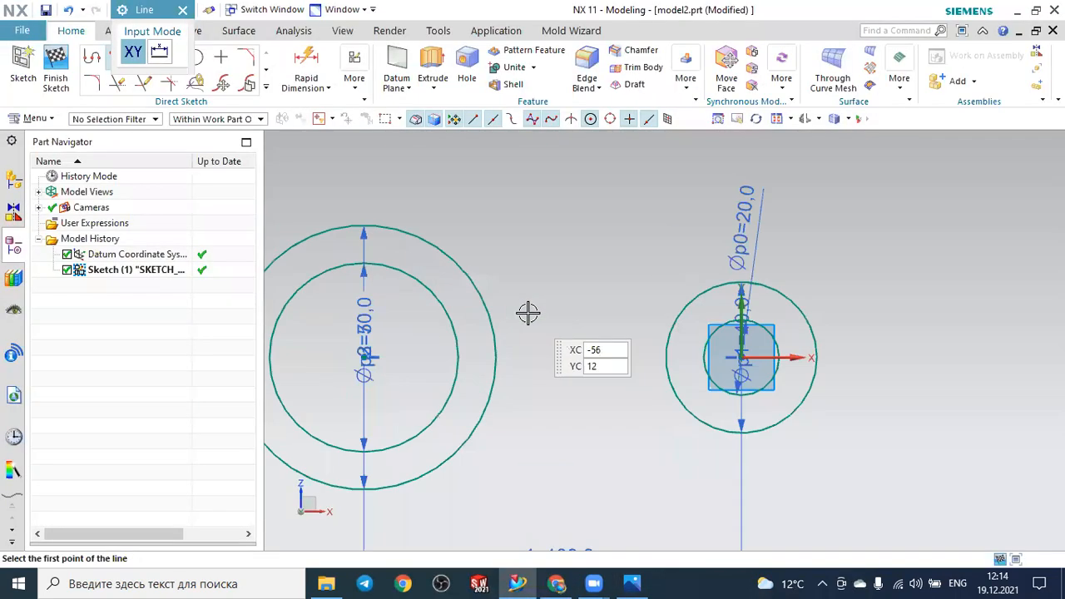
{"action": "left_click", "coordinate": [464, 321]}
{"action": "left_click", "coordinate": [699, 318]}
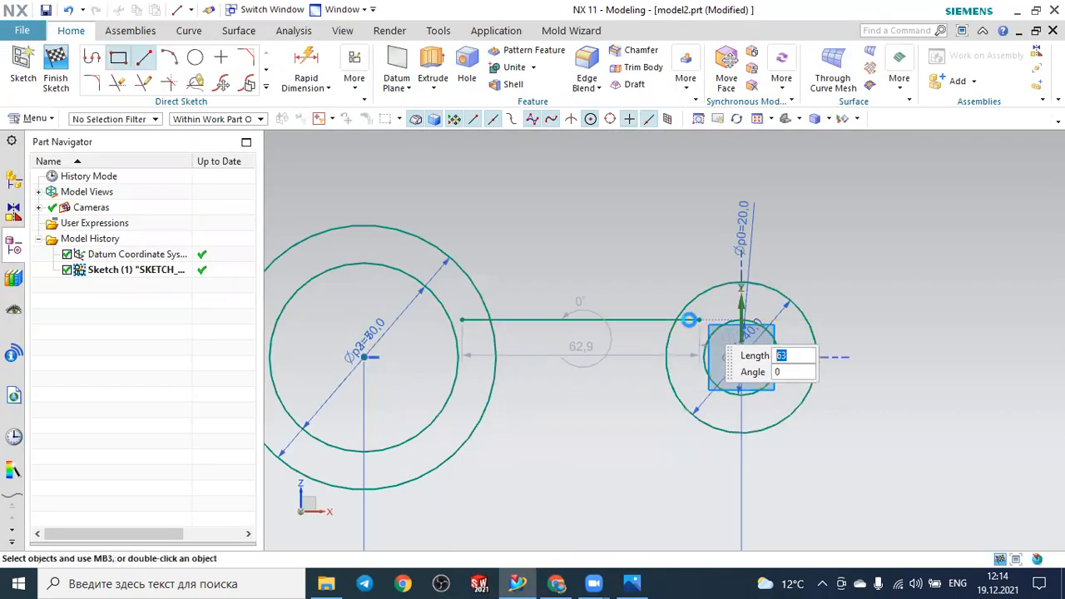
{"action": "left_click", "coordinate": [466, 386]}
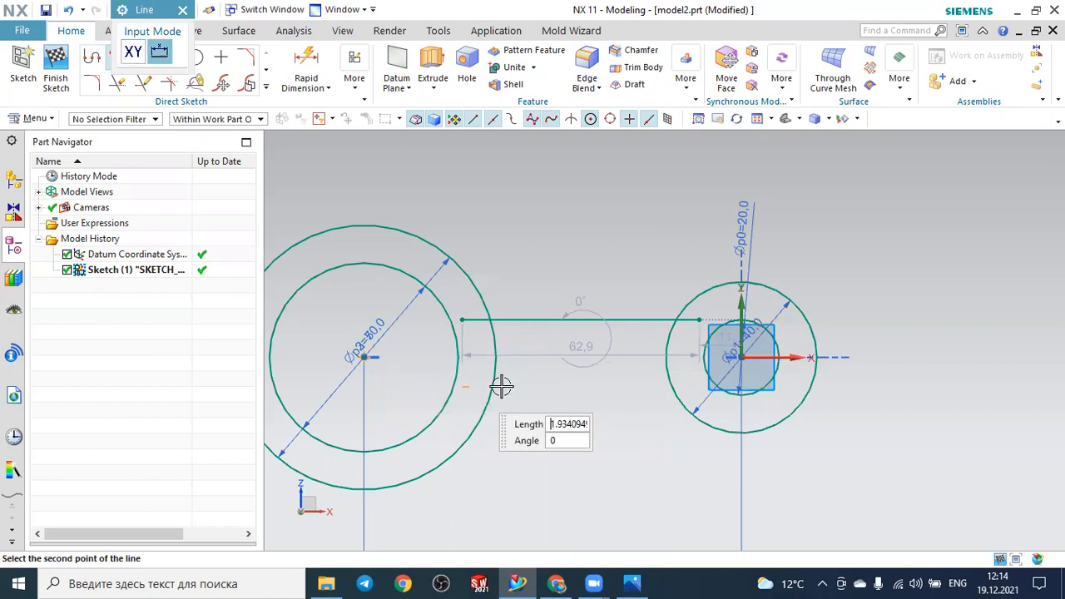
{"action": "left_click", "coordinate": [683, 385]}
{"action": "key", "text": "Escape"}
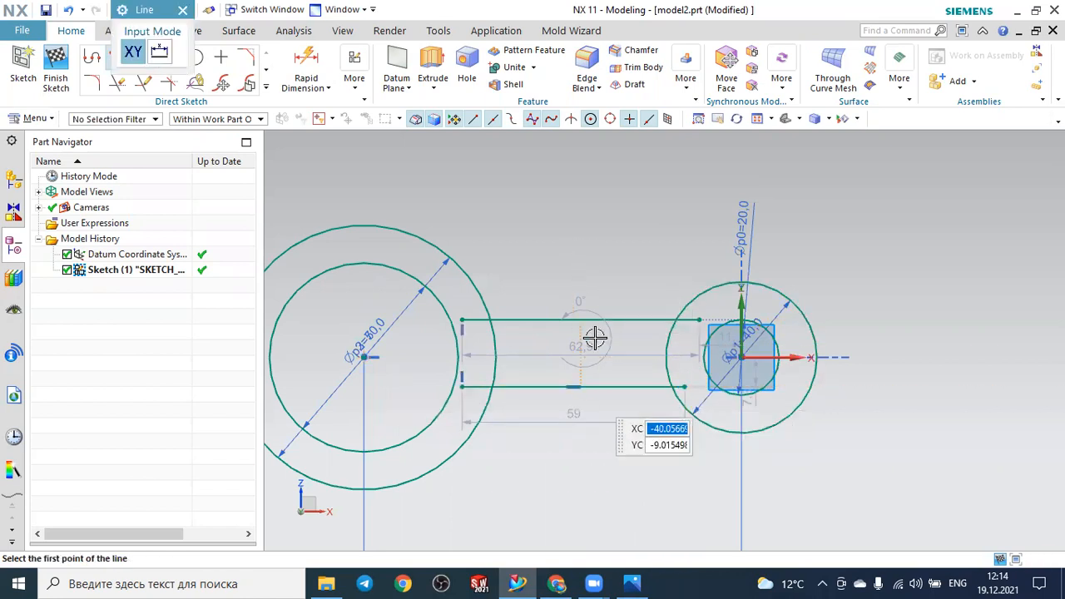
{"action": "key", "text": "Escape"}
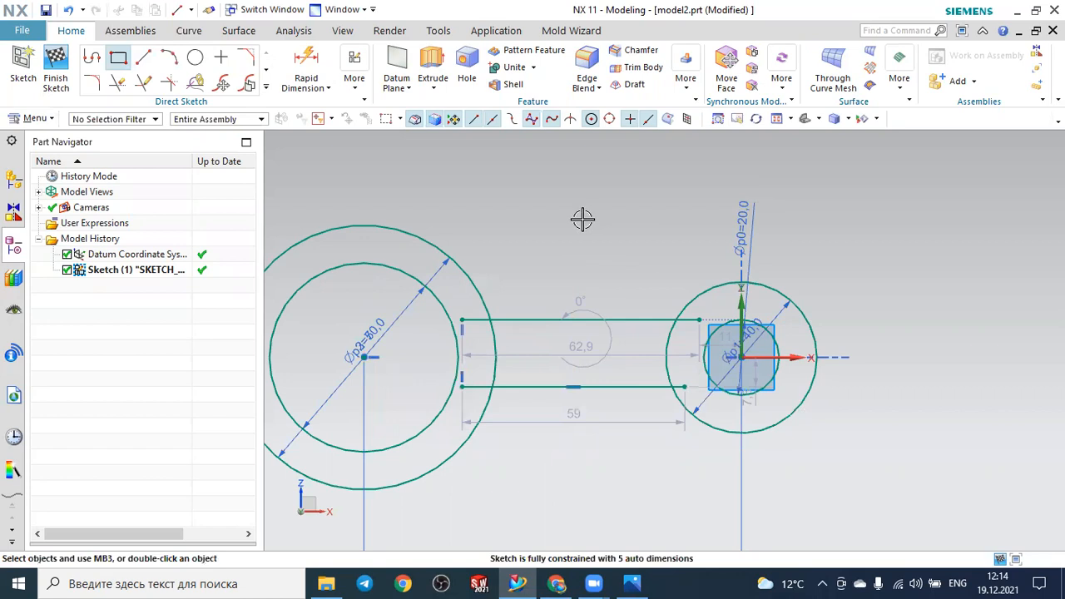
Apply a Horizontal geometric constraint to the upper line of the connecting arm.
{"action": "key", "text": "c"}
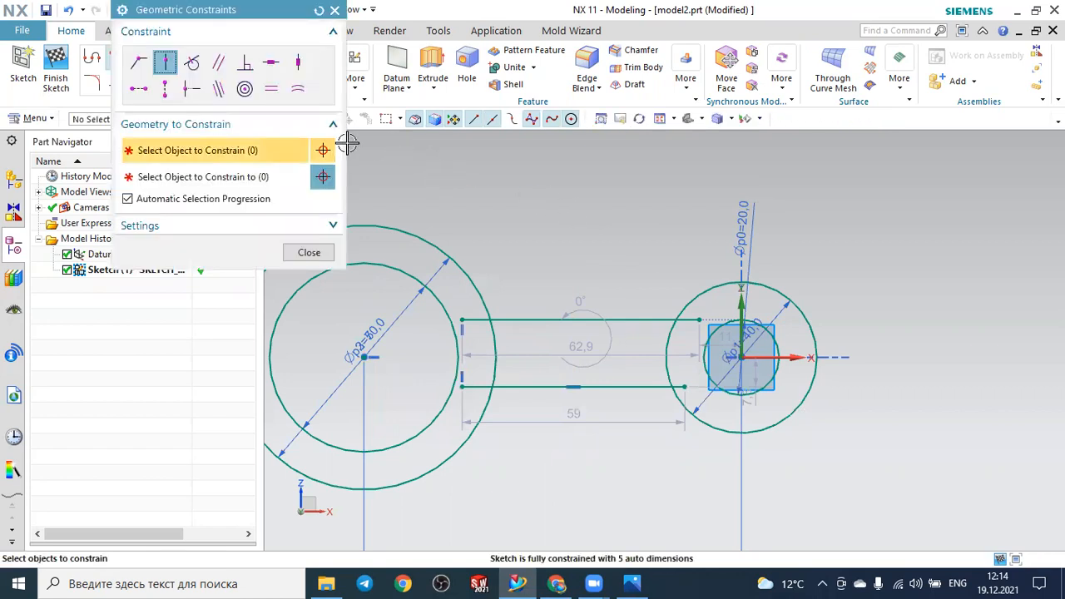
{"action": "left_click", "coordinate": [271, 69]}
{"action": "left_click", "coordinate": [526, 320]}
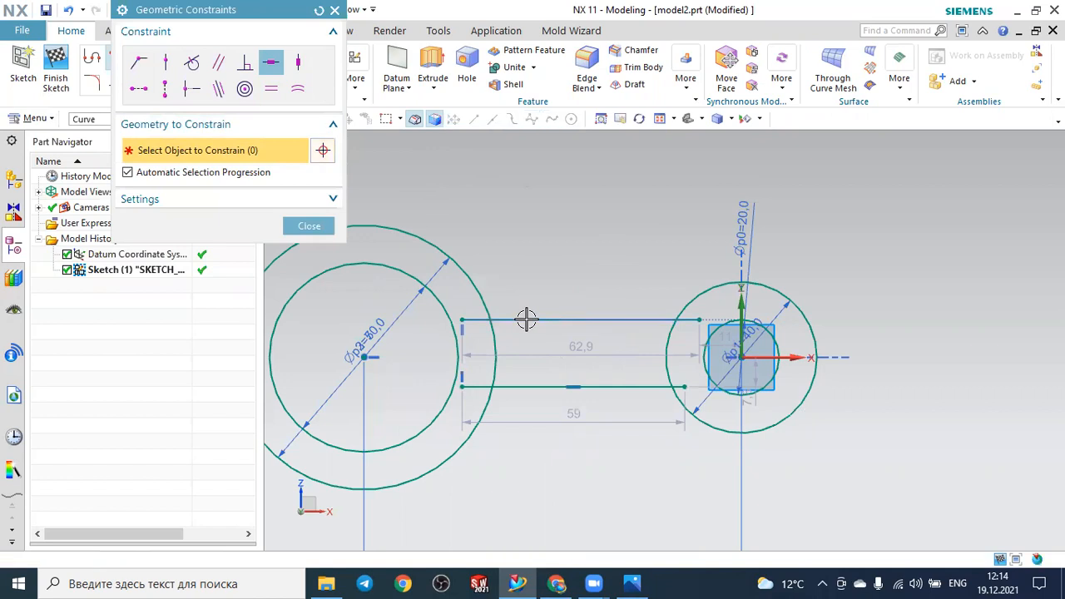
Constrain the upper and lower arm lines parallel to each other and finish the geometric constraints.
{"action": "left_click", "coordinate": [272, 88]}
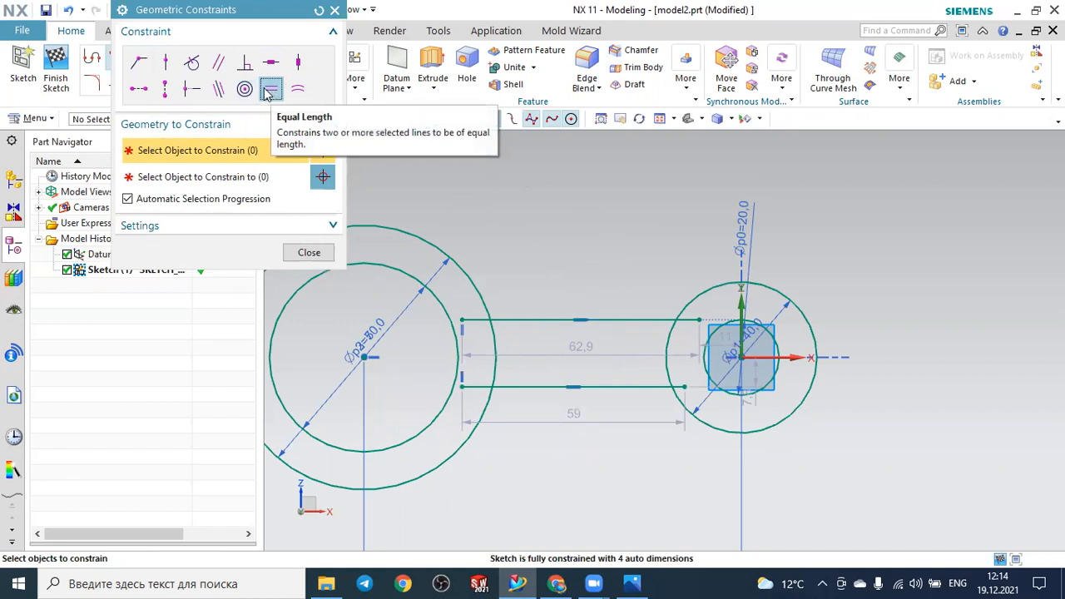
{"action": "left_click", "coordinate": [216, 64]}
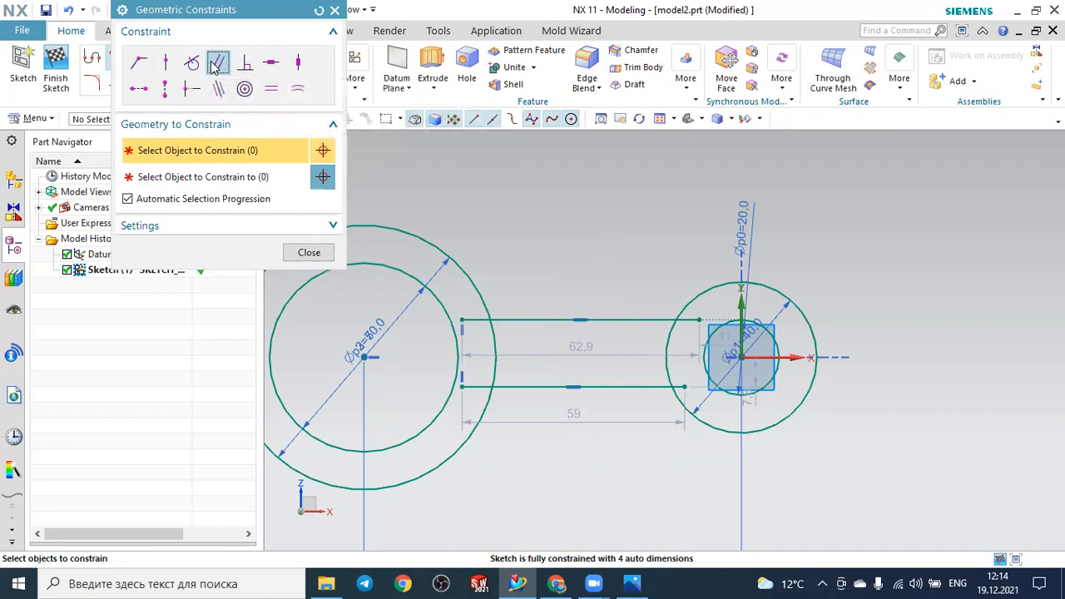
{"action": "left_click", "coordinate": [521, 316]}
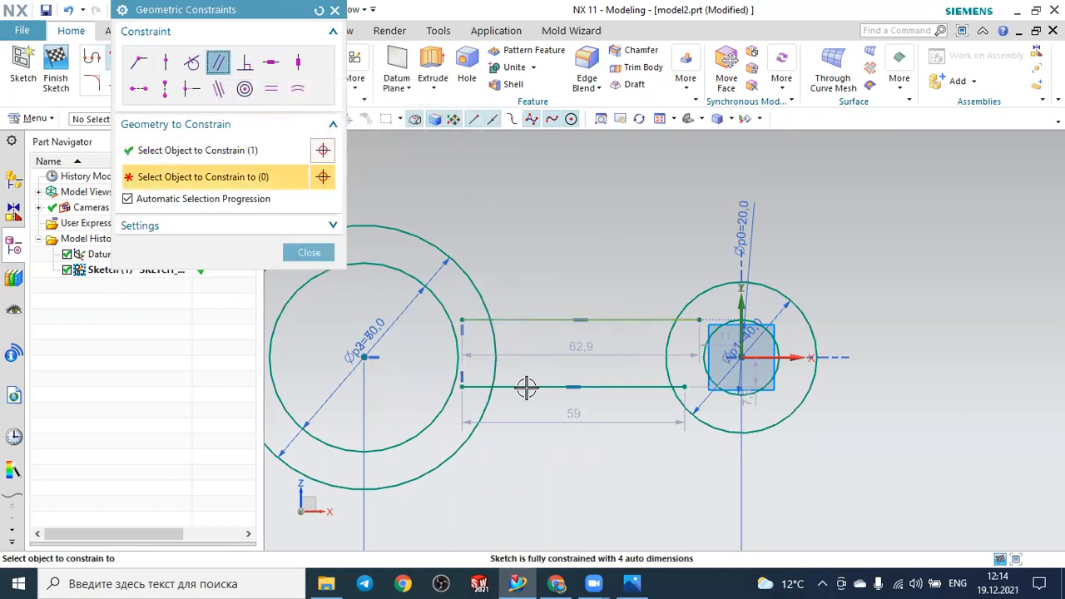
{"action": "left_click", "coordinate": [531, 385]}
{"action": "middle_click", "coordinate": [554, 231]}
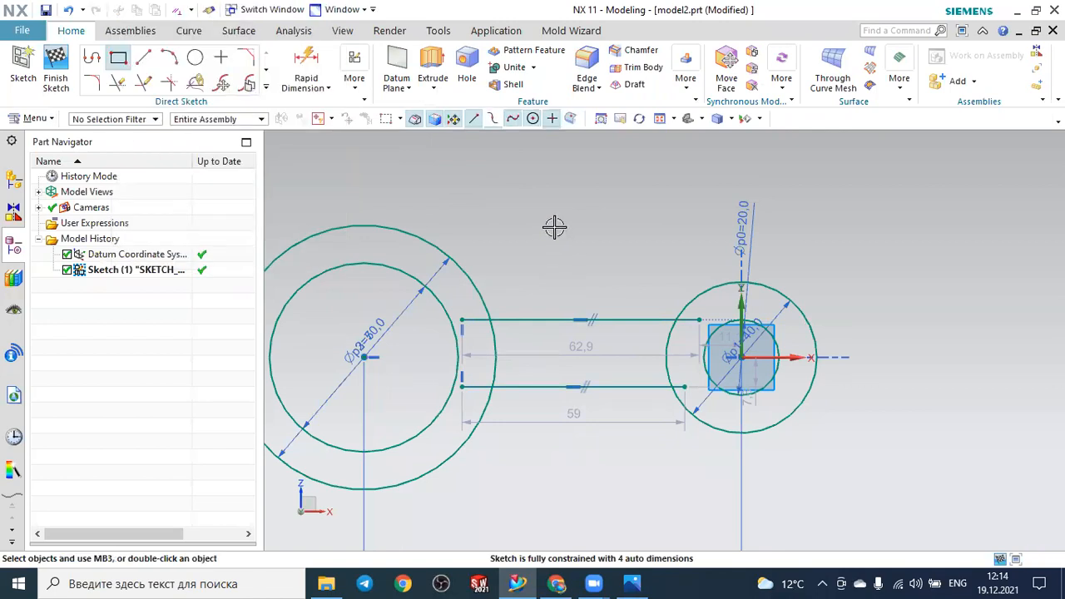
Make the upper and lower arm lines symmetric about the sketch's X axis.
{"action": "left_click", "coordinate": [356, 90]}
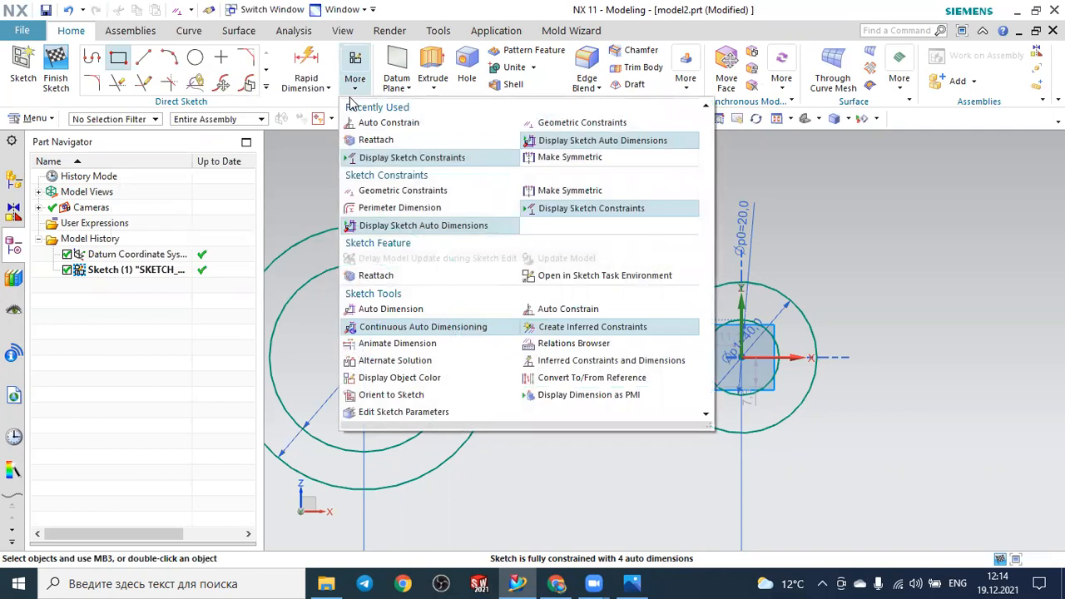
{"action": "left_click", "coordinate": [551, 157]}
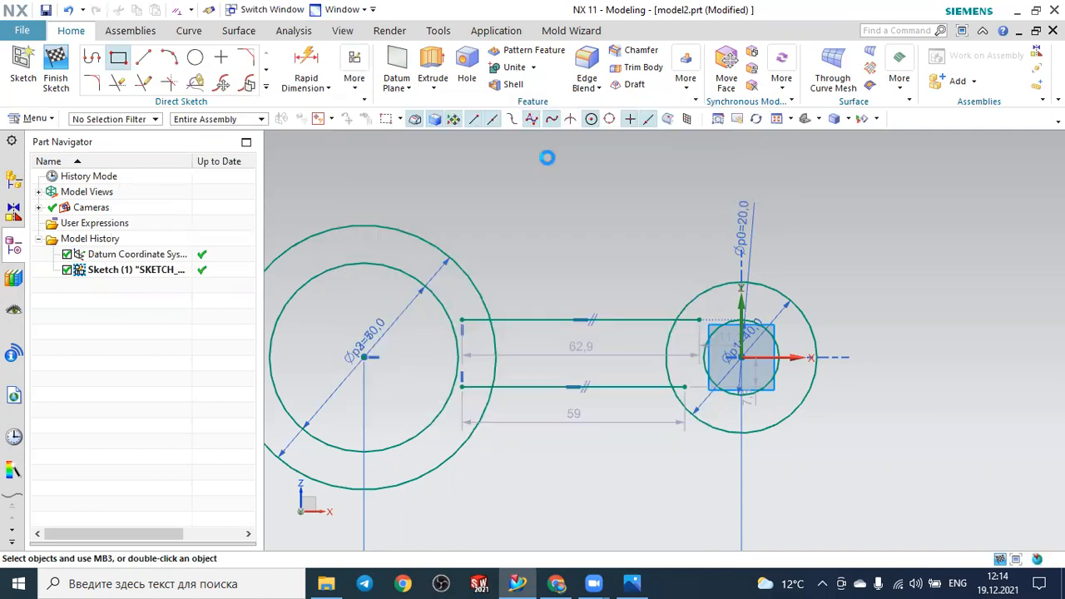
{"action": "left_click", "coordinate": [507, 319]}
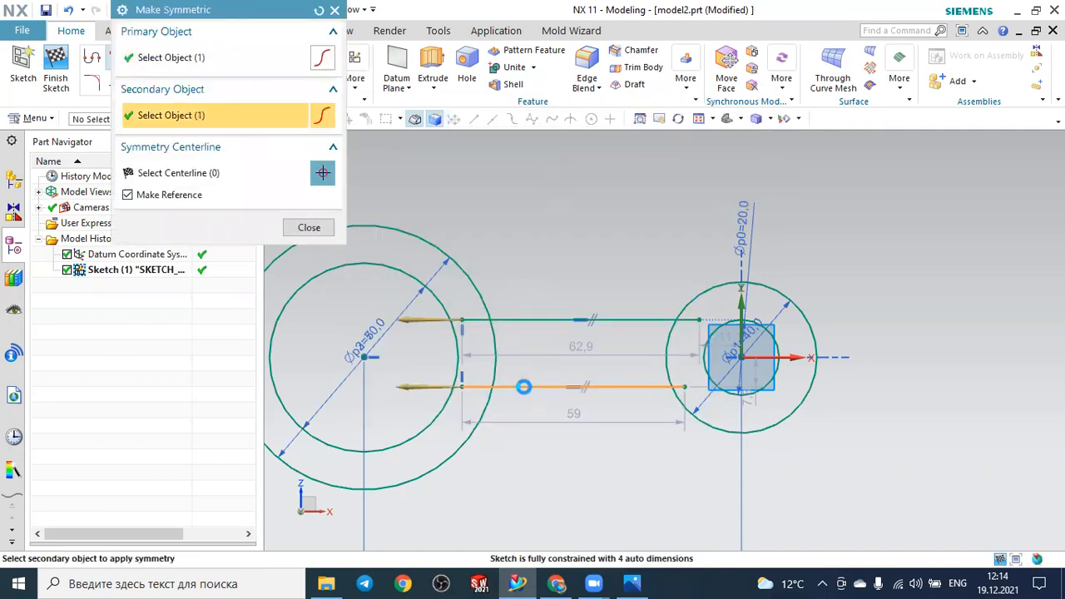
{"action": "left_click", "coordinate": [525, 387]}
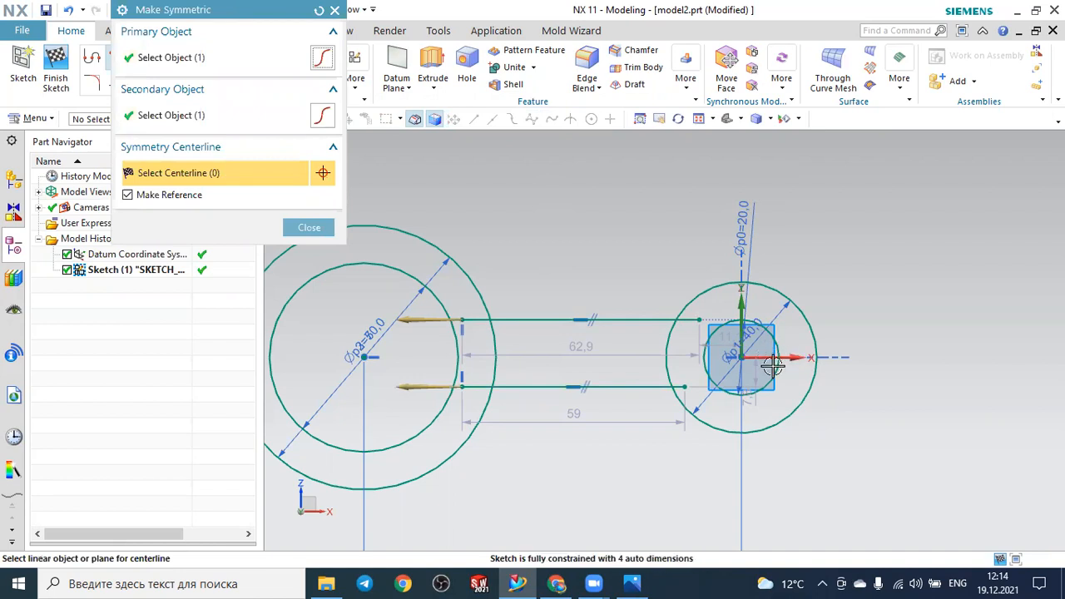
{"action": "left_click", "coordinate": [791, 356]}
{"action": "middle_click", "coordinate": [532, 275]}
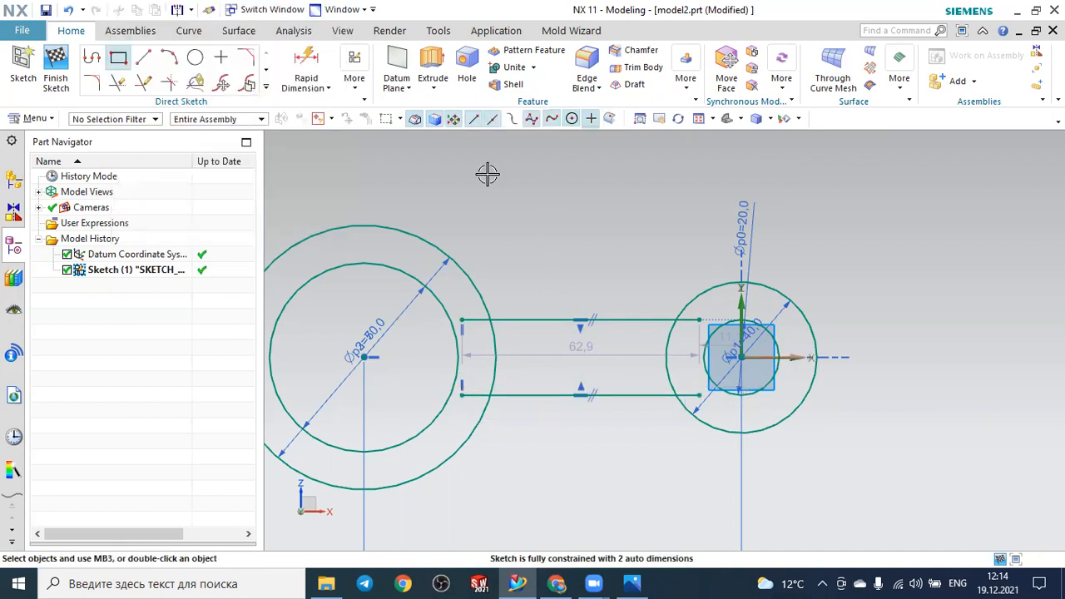
Try to dimension the vertical distance between the two arm lines, and undo that dimension.
{"action": "left_click", "coordinate": [312, 65]}
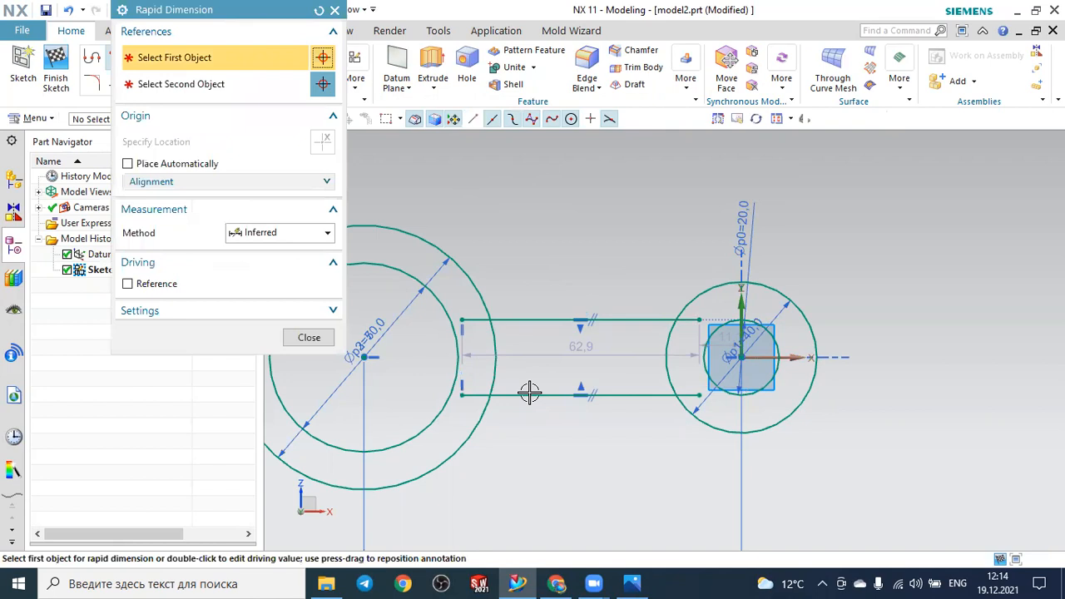
{"action": "left_click", "coordinate": [530, 395]}
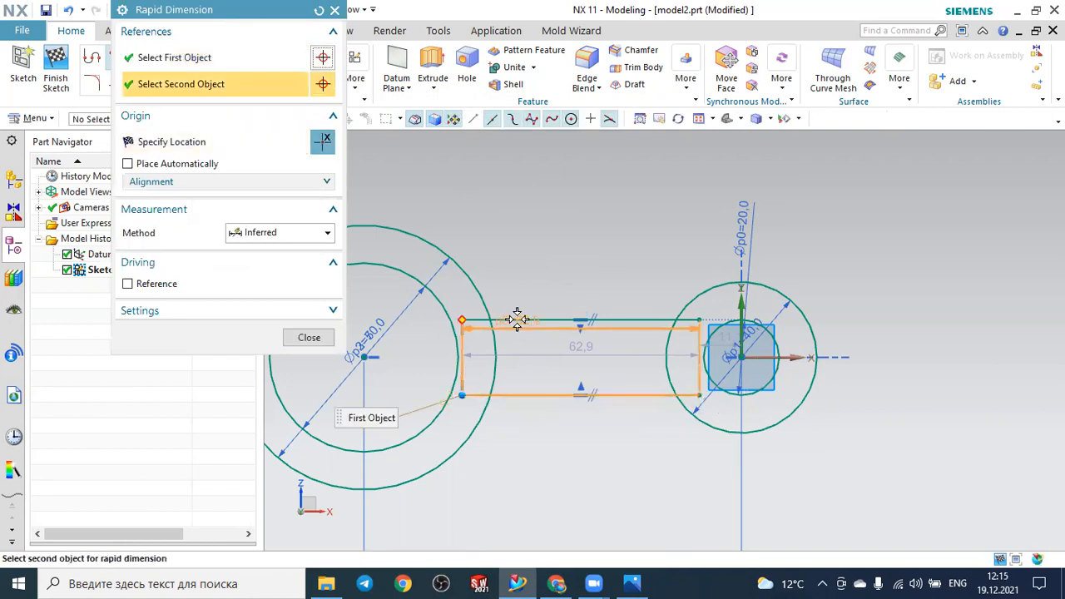
{"action": "left_click", "coordinate": [625, 324]}
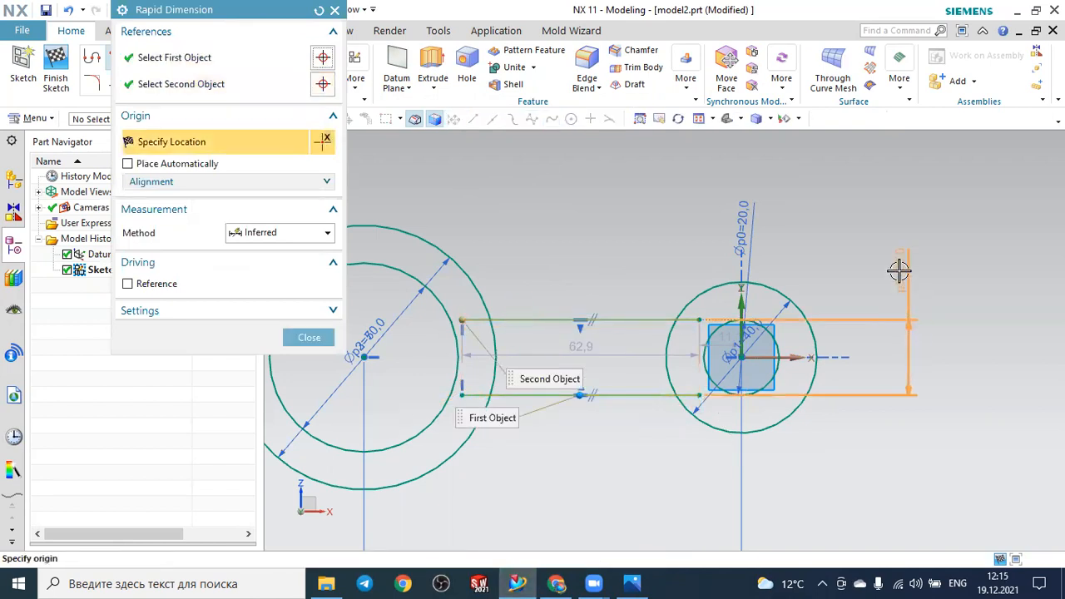
{"action": "left_click", "coordinate": [899, 269]}
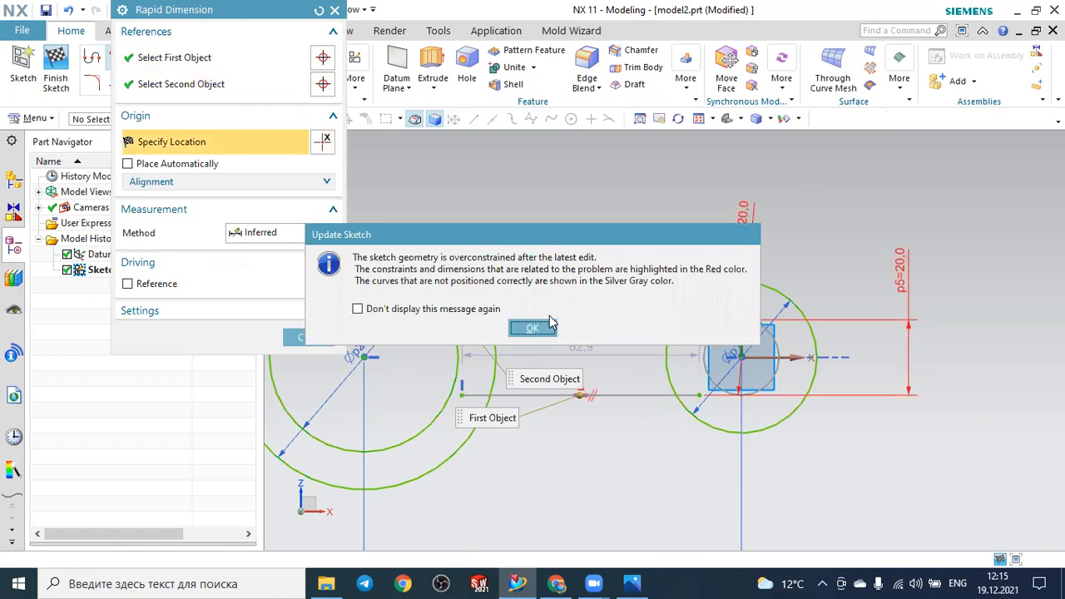
{"action": "key", "text": "Return"}
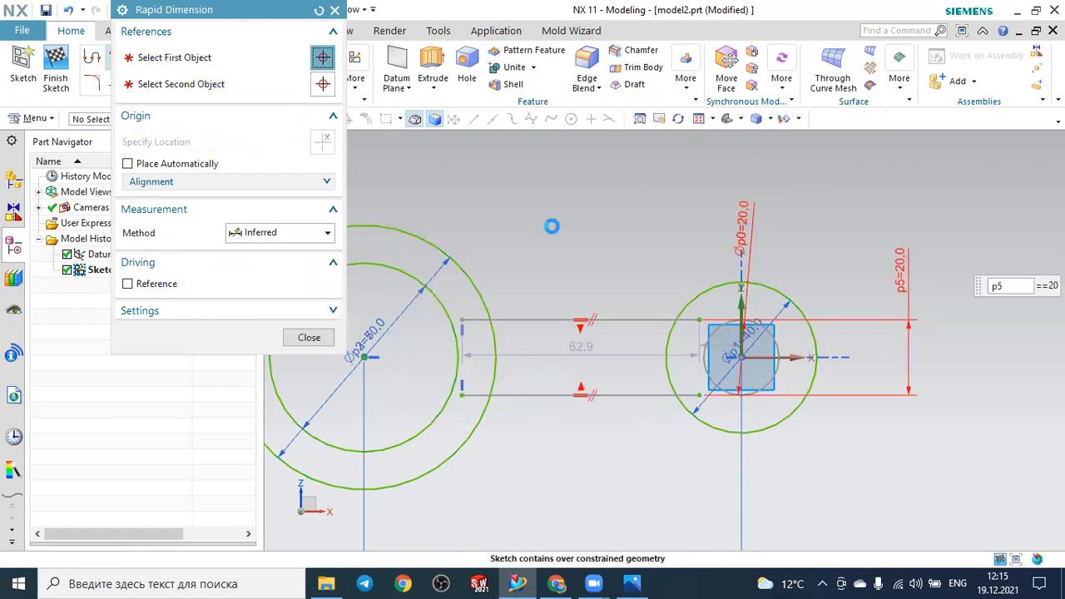
{"action": "key", "text": "Escape"}
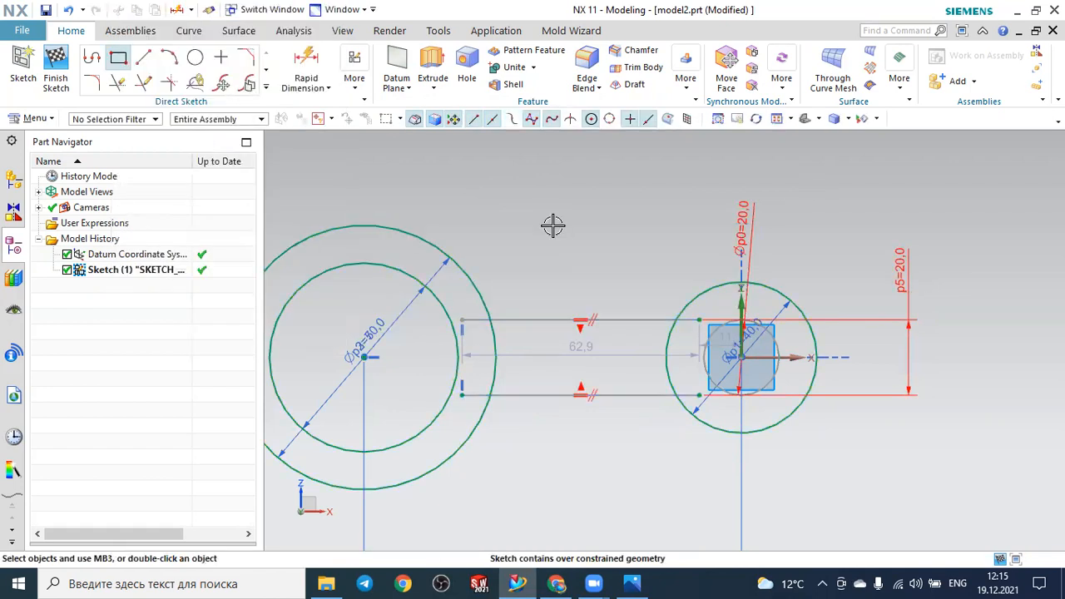
{"action": "key", "text": "ctrl+z"}
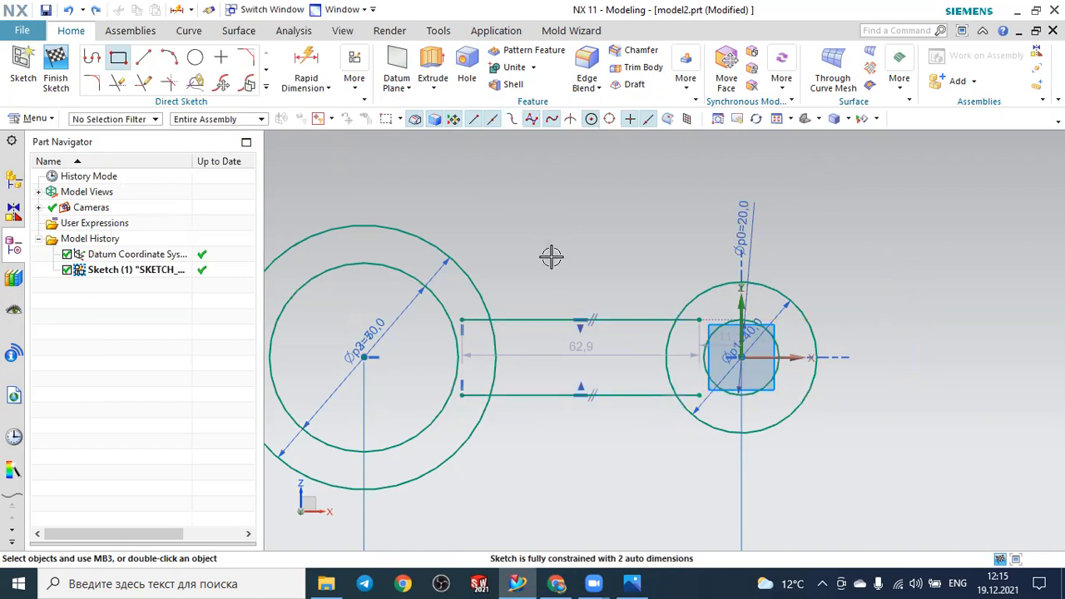
Delete the lower arm line and redraw it below the axis as a horizontal line about 58 mm long.
{"action": "left_click", "coordinate": [527, 396]}
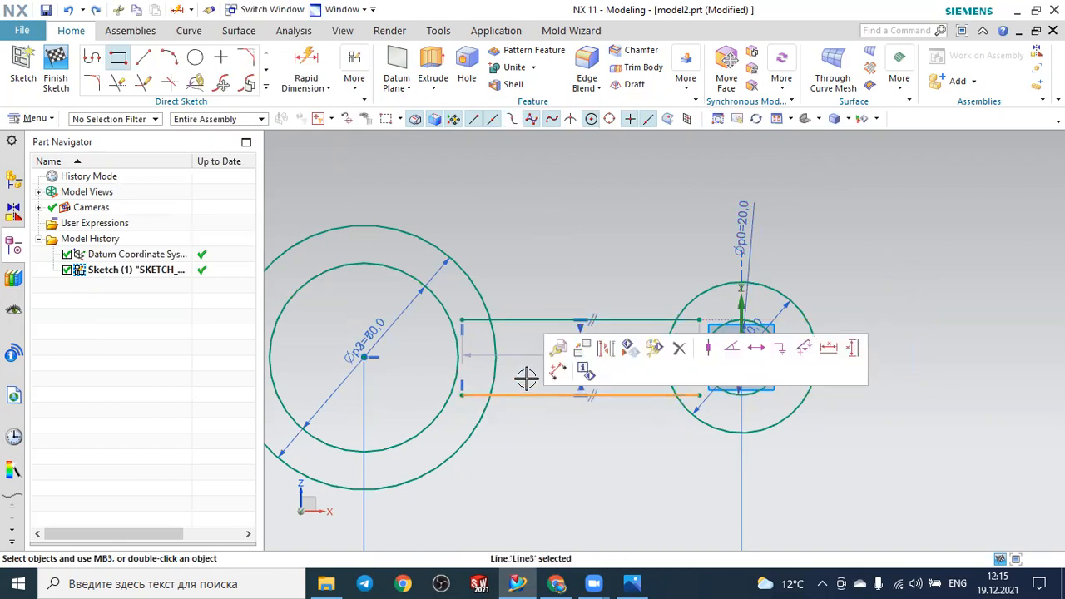
{"action": "key", "text": "Delete"}
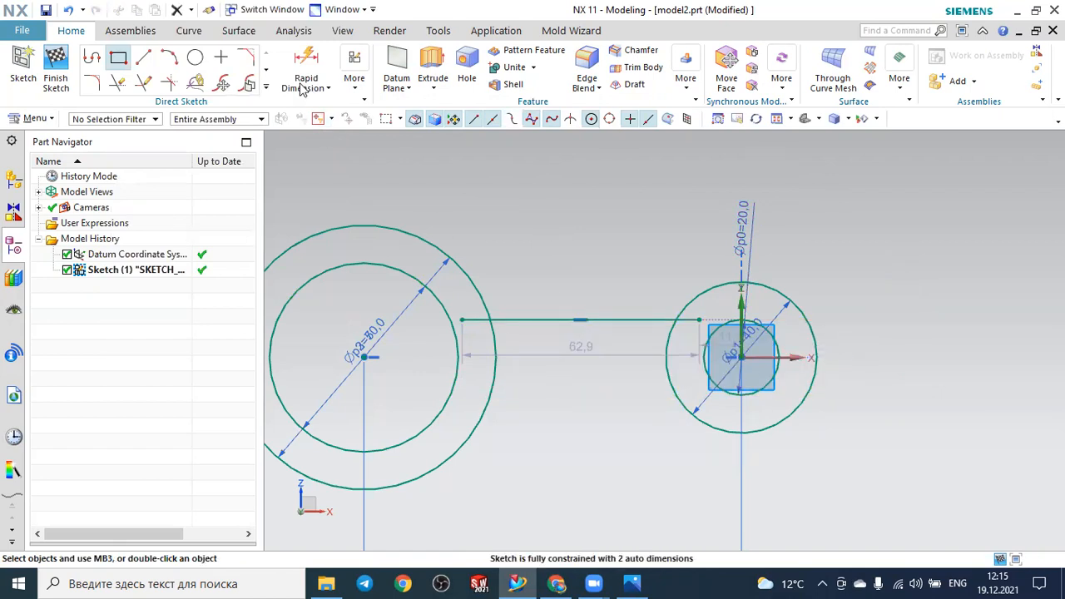
{"action": "left_click", "coordinate": [143, 56]}
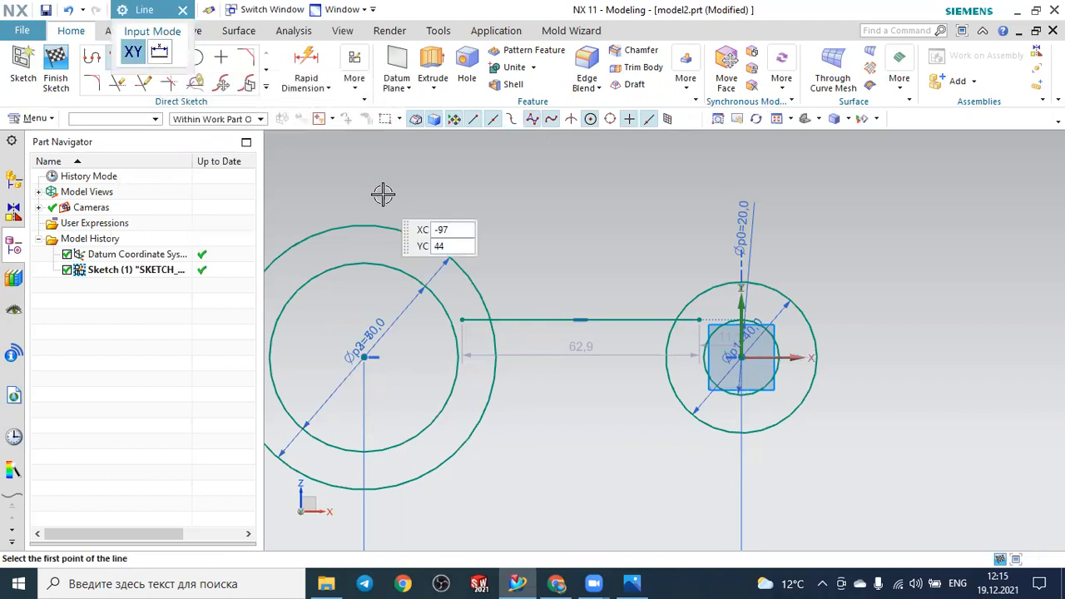
{"action": "left_click", "coordinate": [475, 383]}
{"action": "left_click", "coordinate": [691, 384]}
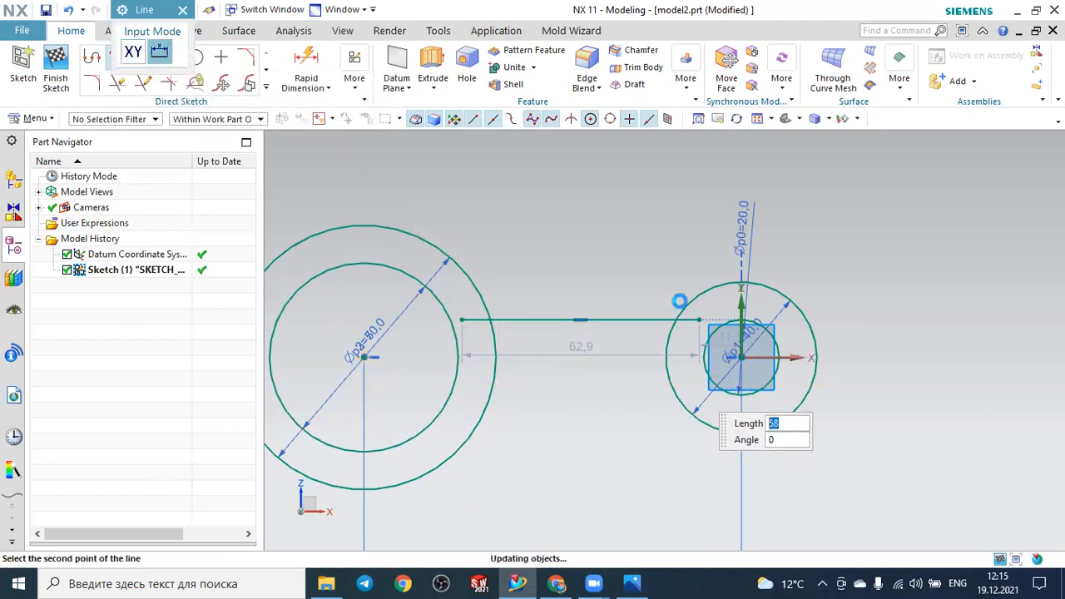
{"action": "key", "text": "Escape"}
Dimension the vertical distance between the upper and lower arm lines as 10 mm.
{"action": "left_click", "coordinate": [306, 60]}
{"action": "left_click", "coordinate": [622, 384]}
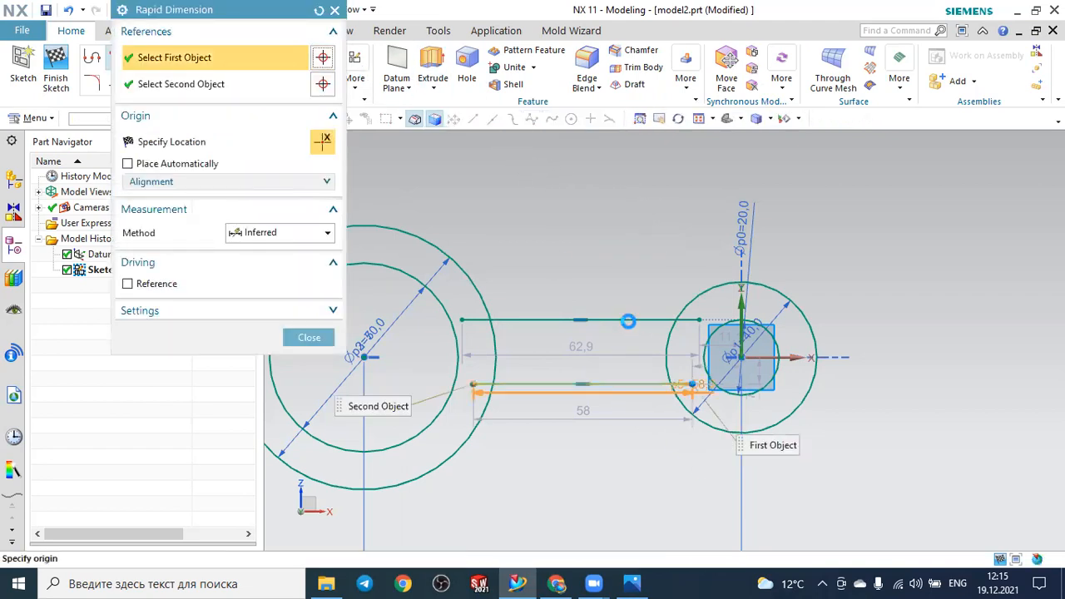
{"action": "left_click", "coordinate": [631, 320]}
{"action": "left_click", "coordinate": [904, 266]}
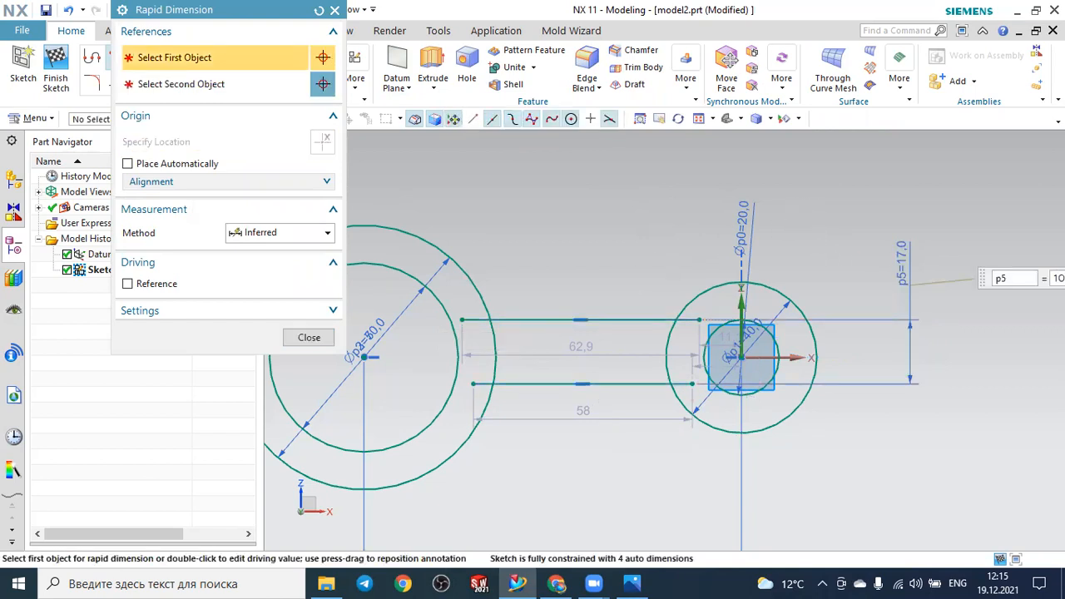
{"action": "key", "text": "Return"}
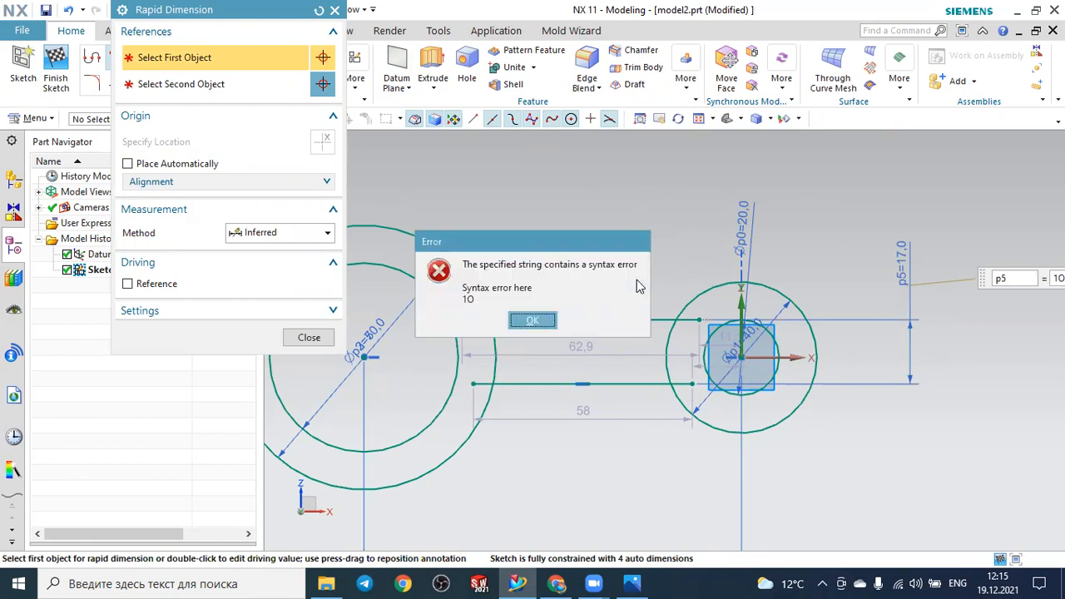
{"action": "key", "text": "Return"}
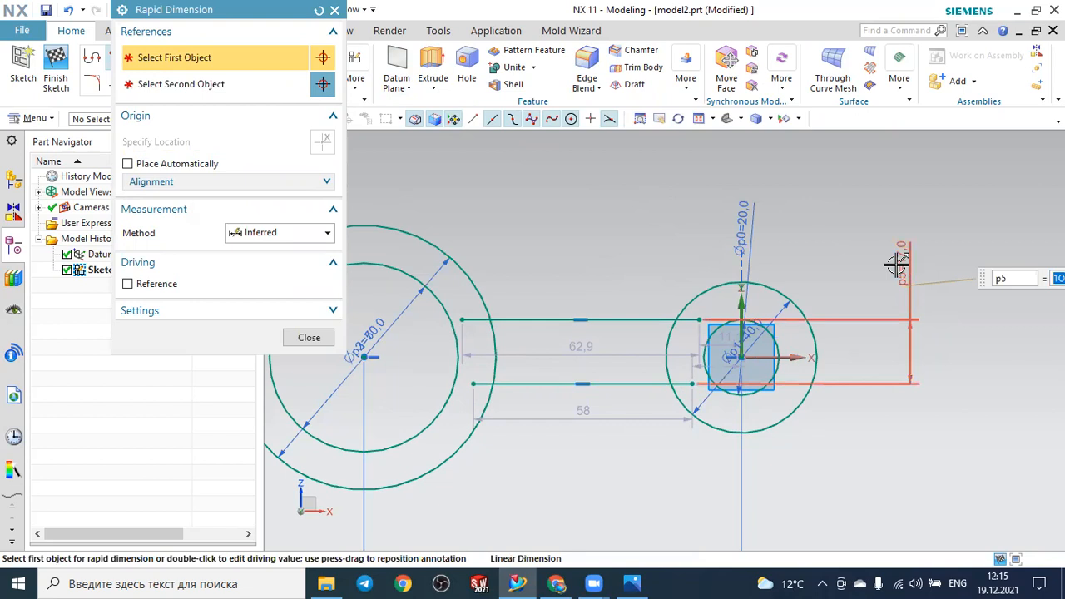
{"action": "type", "text": "10"}
{"action": "key", "text": "Return"}
{"action": "key", "text": "Escape"}
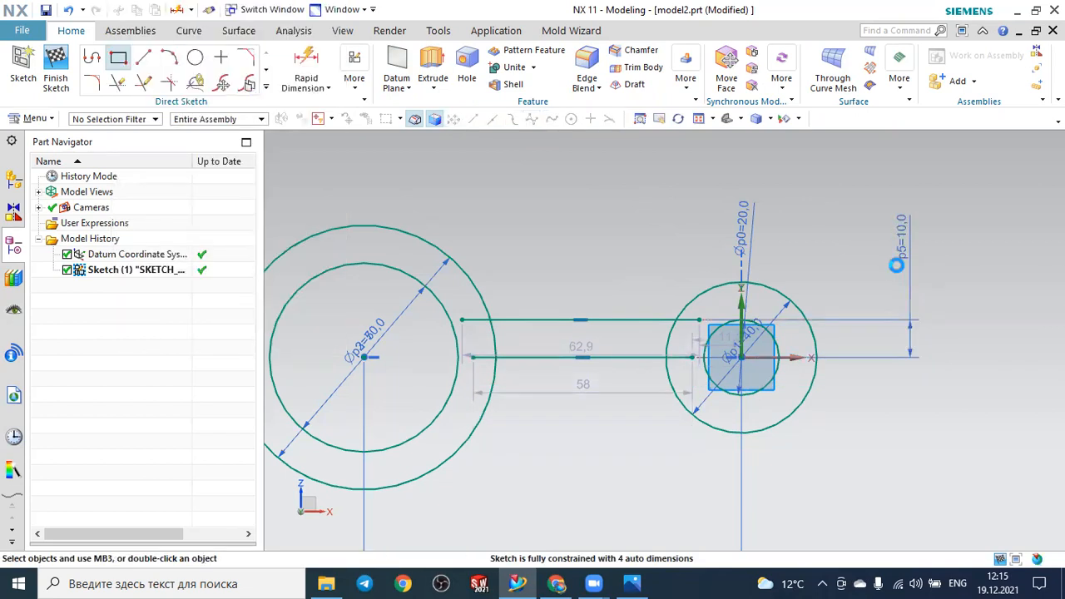
Try to make the upper and lower arm lines symmetric about the sketch's X axis, and undo that constraint.
{"action": "left_click", "coordinate": [354, 83]}
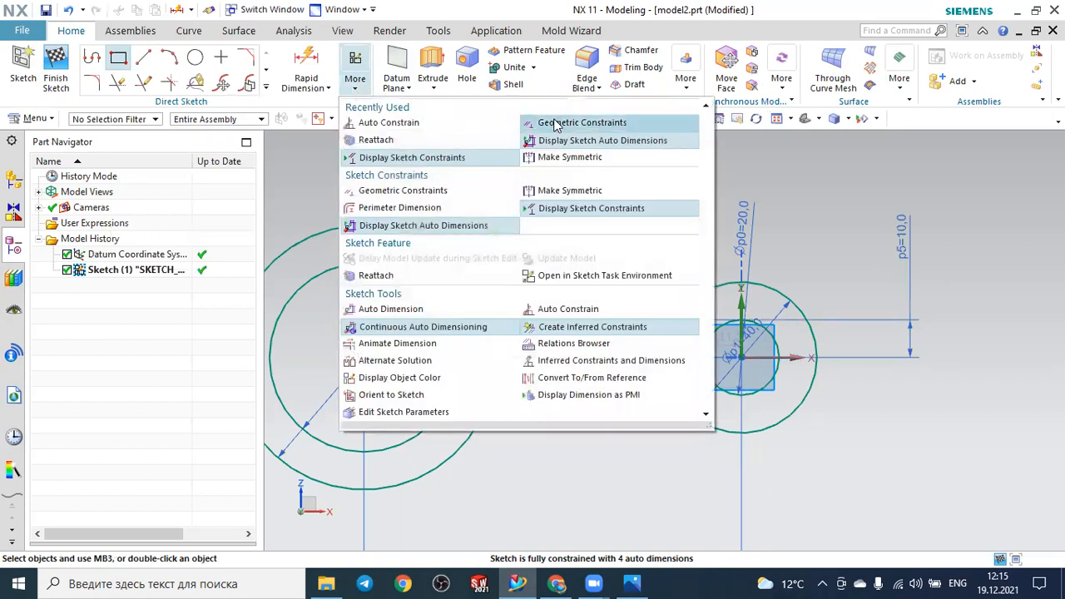
{"action": "left_click", "coordinate": [541, 157]}
{"action": "left_click", "coordinate": [501, 319]}
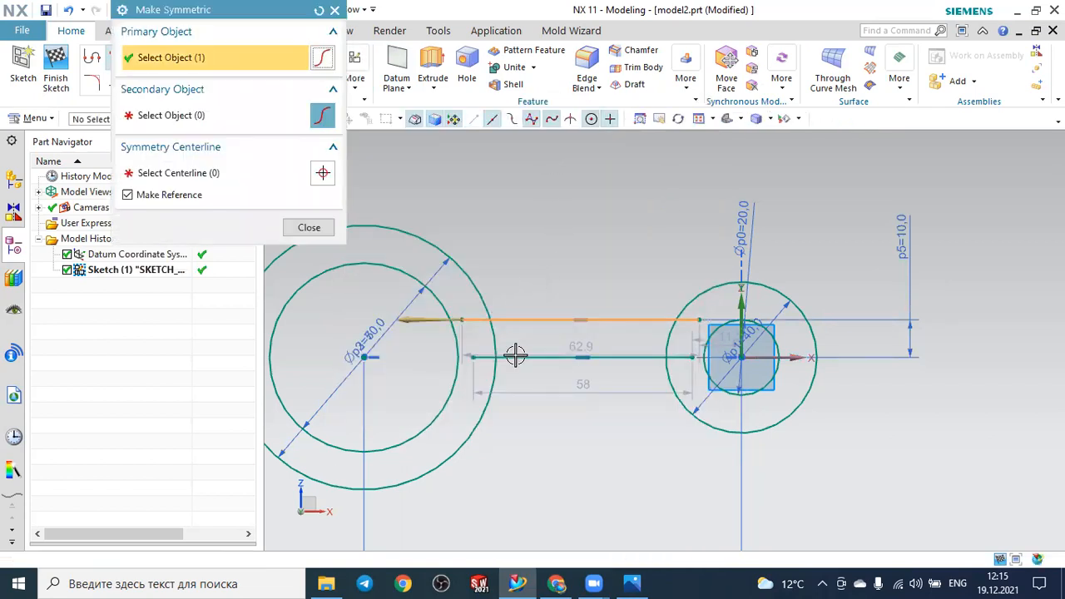
{"action": "left_click", "coordinate": [511, 357]}
{"action": "left_click", "coordinate": [783, 356]}
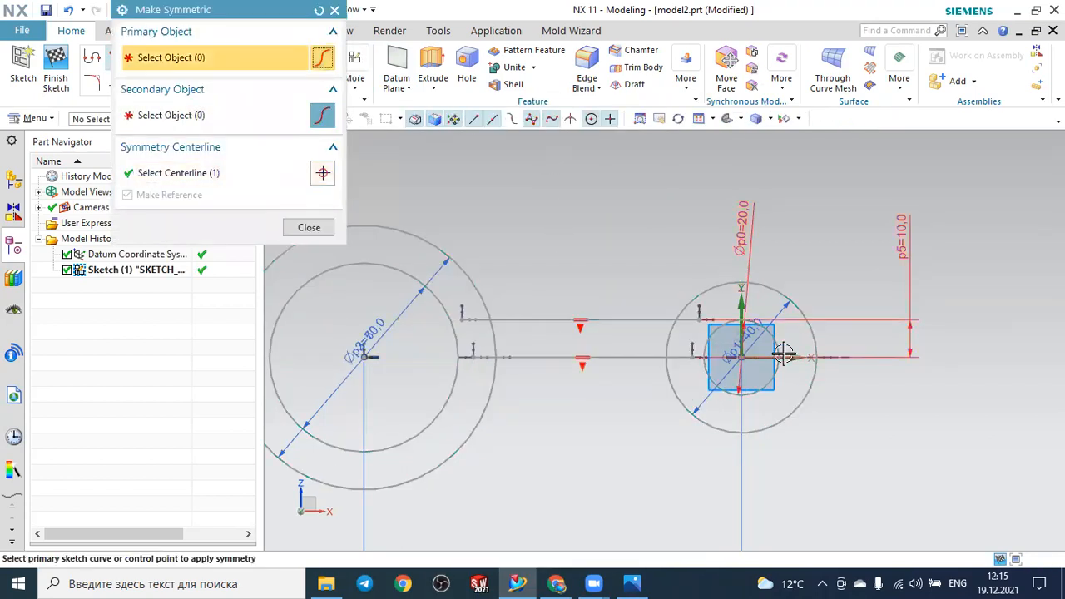
{"action": "key", "text": "ctrl+z"}
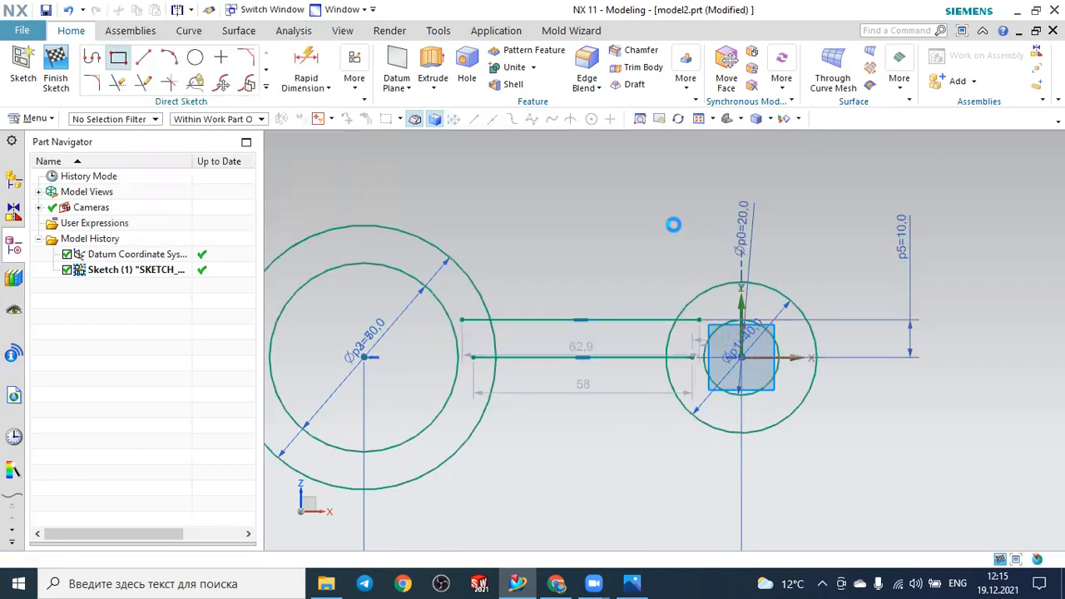
Delete the upper arm line and redraw it above the axis as a horizontal line about 62 mm long.
{"action": "left_click", "coordinate": [530, 319]}
{"action": "left_click", "coordinate": [681, 294]}
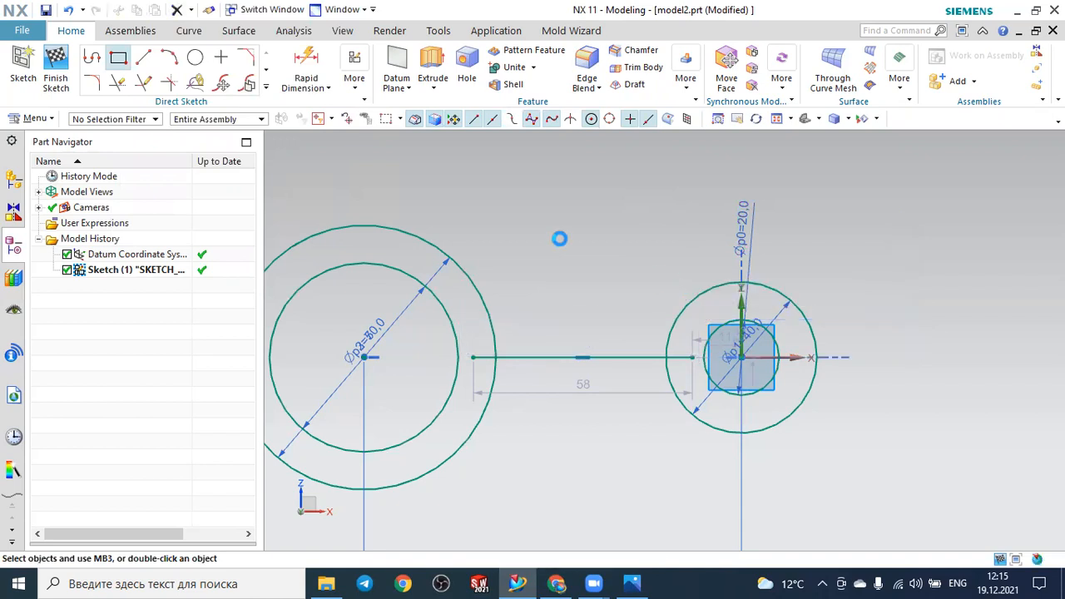
{"action": "left_click", "coordinate": [143, 58]}
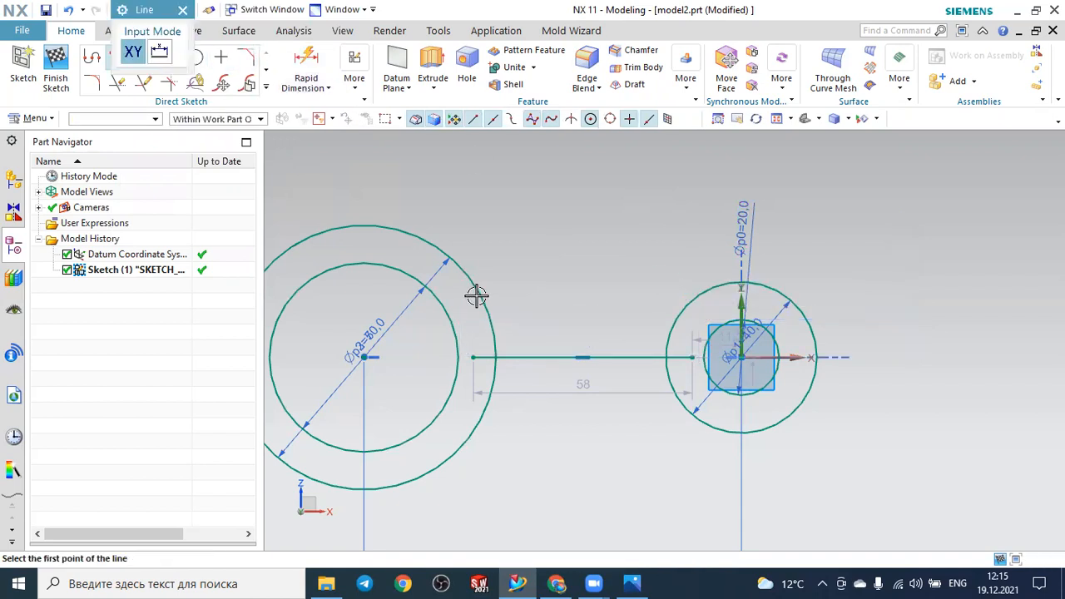
{"action": "scroll", "coordinate": [454, 316], "scroll_direction": "up", "scroll_amount": 3}
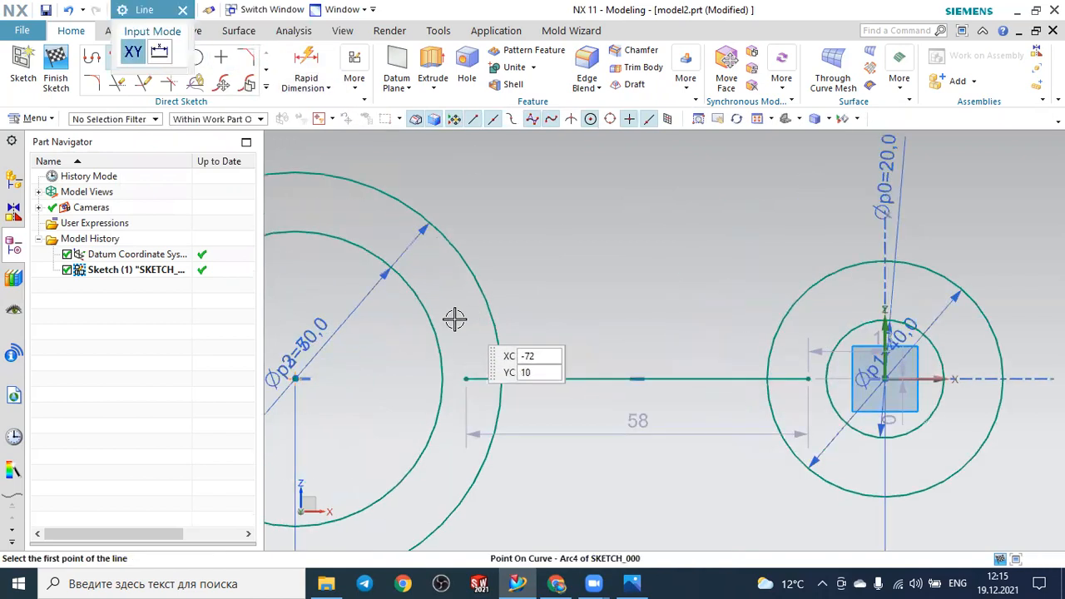
{"action": "left_click", "coordinate": [825, 313]}
{"action": "key", "text": "Escape"}
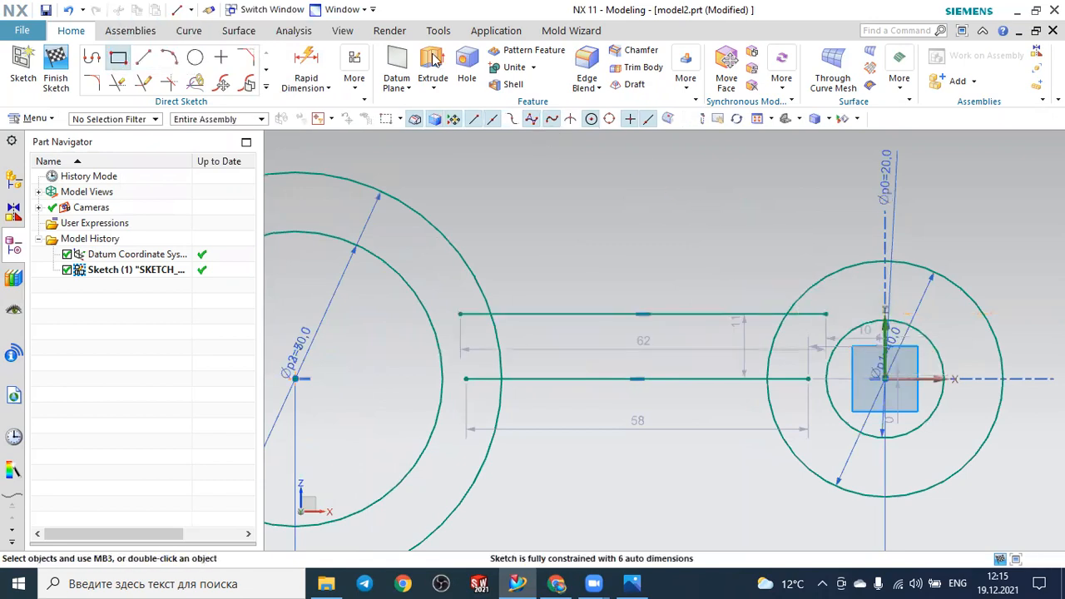
Dimension the vertical distance from the lower arm line to the redrawn upper line as 10 mm.
{"action": "left_click", "coordinate": [309, 68]}
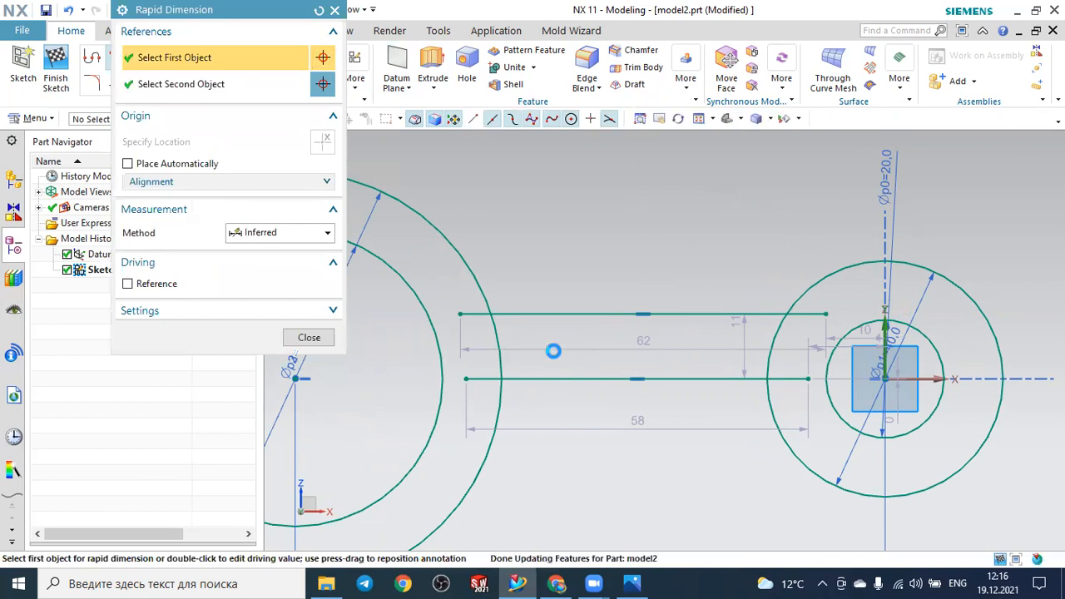
{"action": "left_click", "coordinate": [554, 379]}
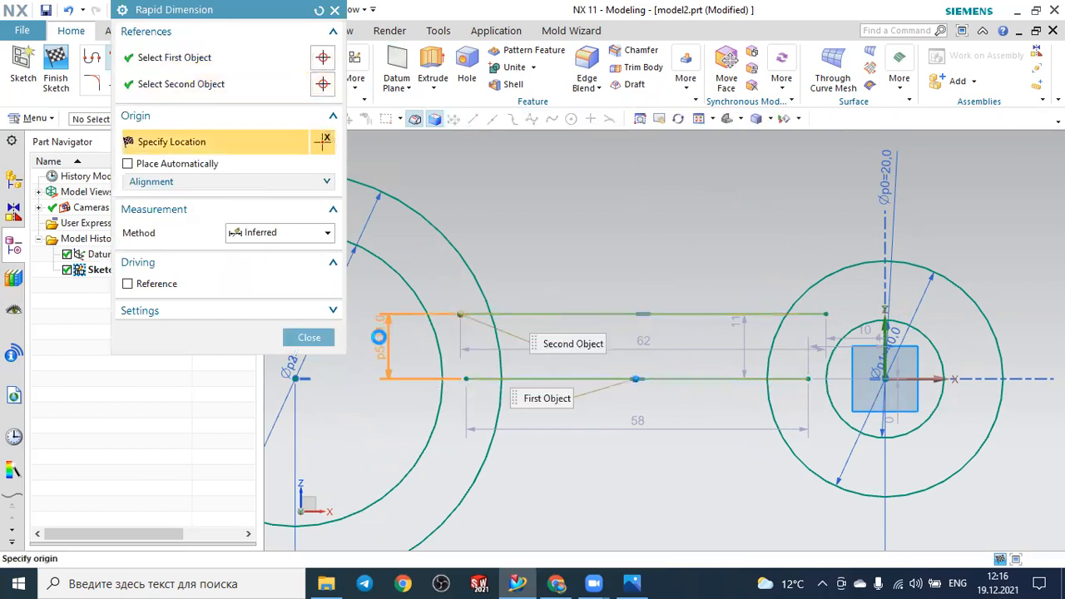
{"action": "left_click", "coordinate": [339, 386]}
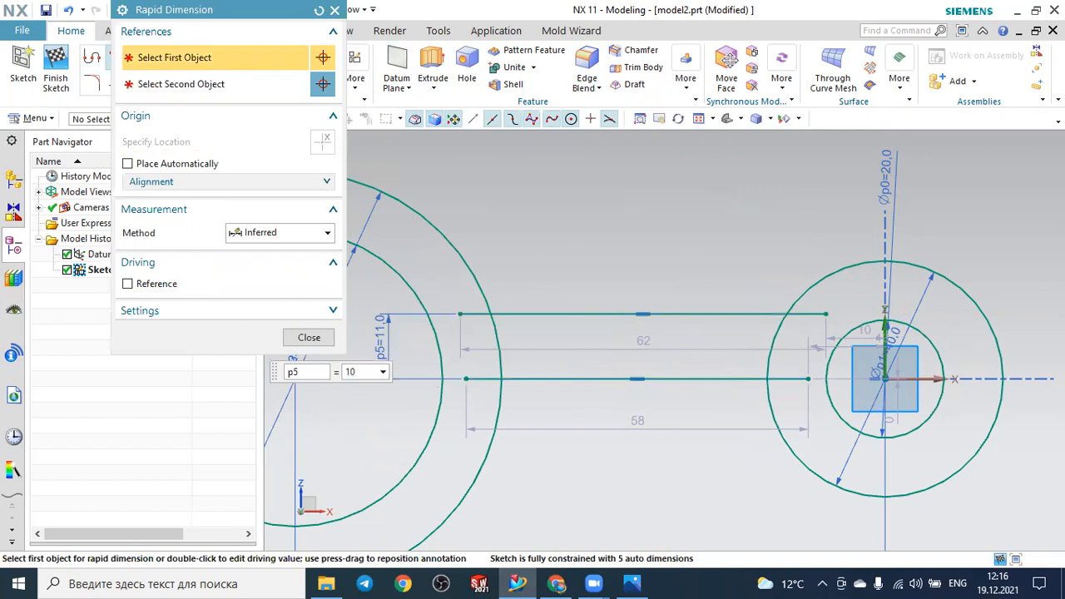
{"action": "key", "text": "Return"}
{"action": "key", "text": "Escape"}
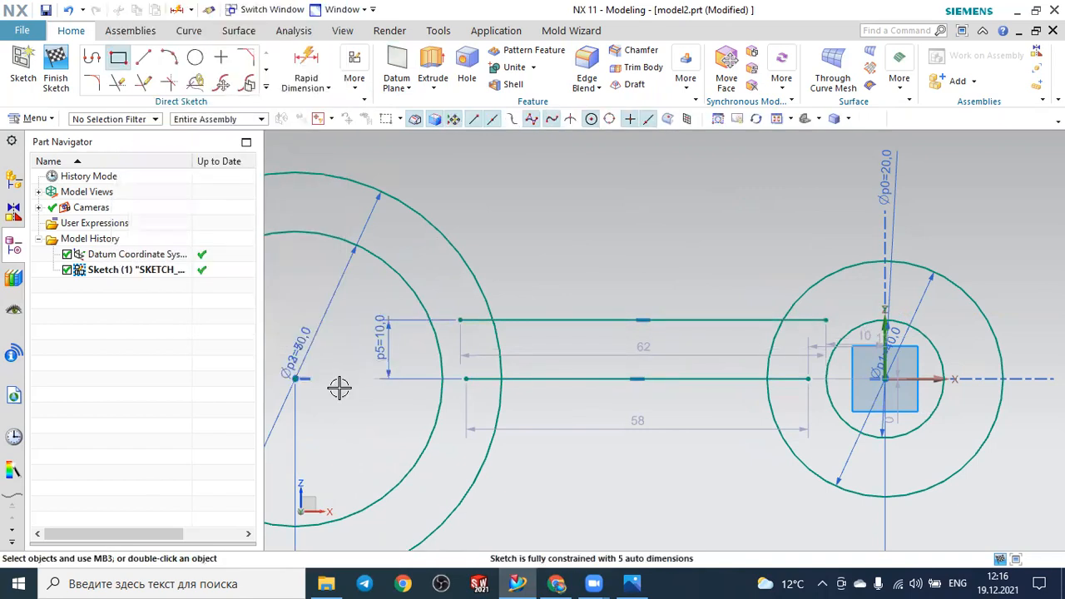
Make the lower and redrawn upper arm lines symmetric about the sketch's X axis.
{"action": "left_click", "coordinate": [358, 81]}
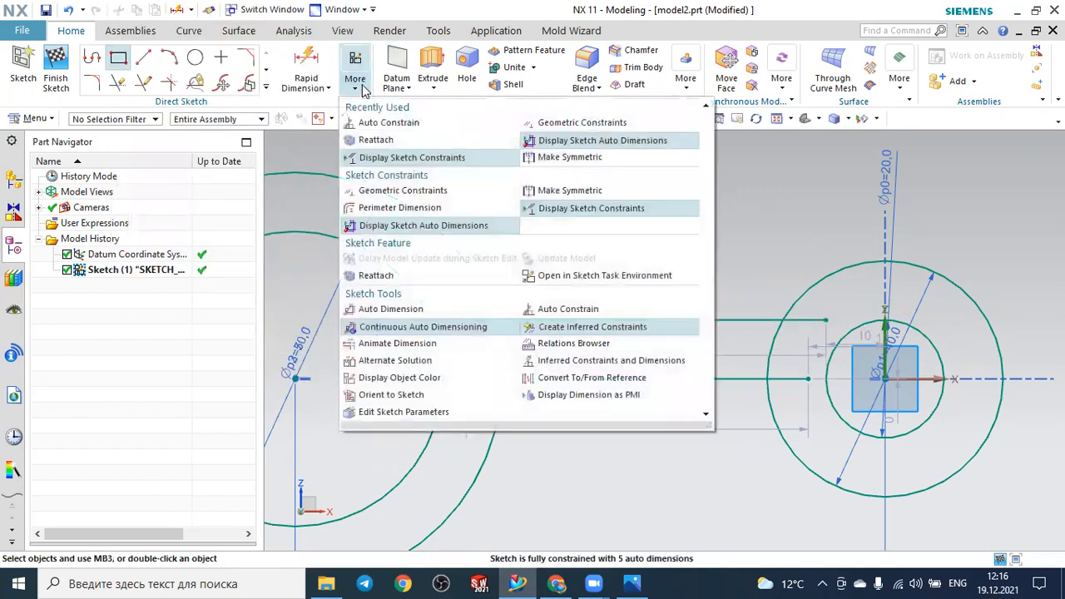
{"action": "left_click", "coordinate": [569, 157]}
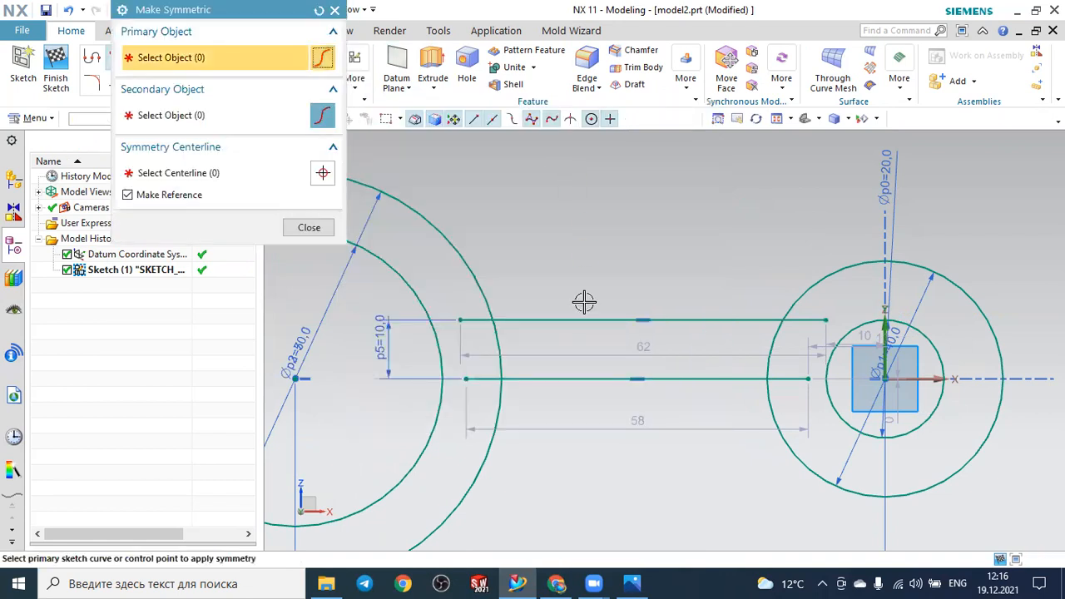
{"action": "left_click", "coordinate": [543, 379]}
{"action": "left_click", "coordinate": [515, 319]}
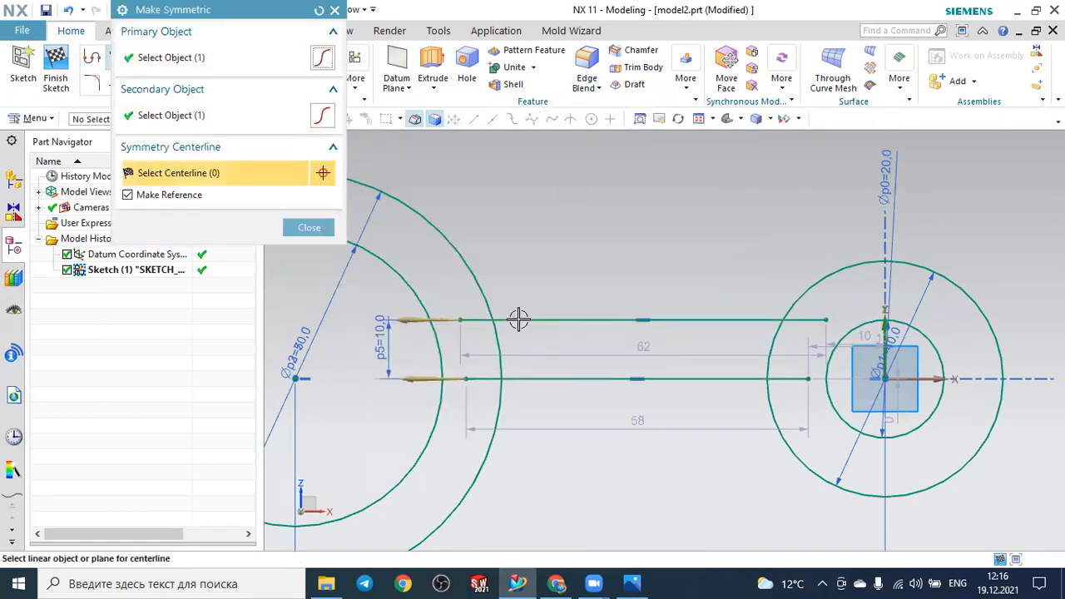
{"action": "left_click", "coordinate": [927, 379]}
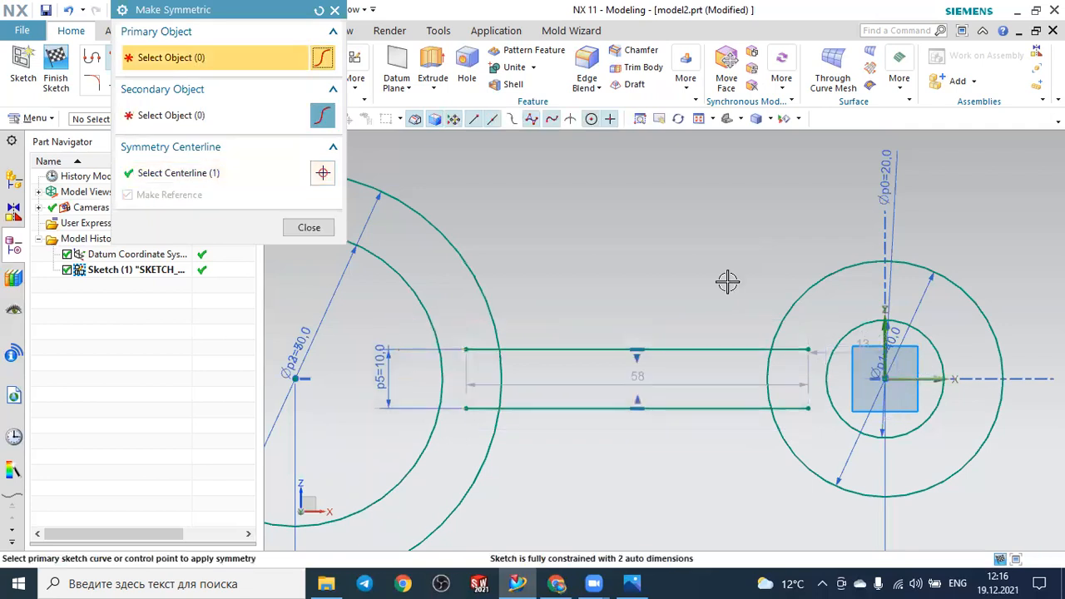
{"action": "middle_click", "coordinate": [607, 228]}
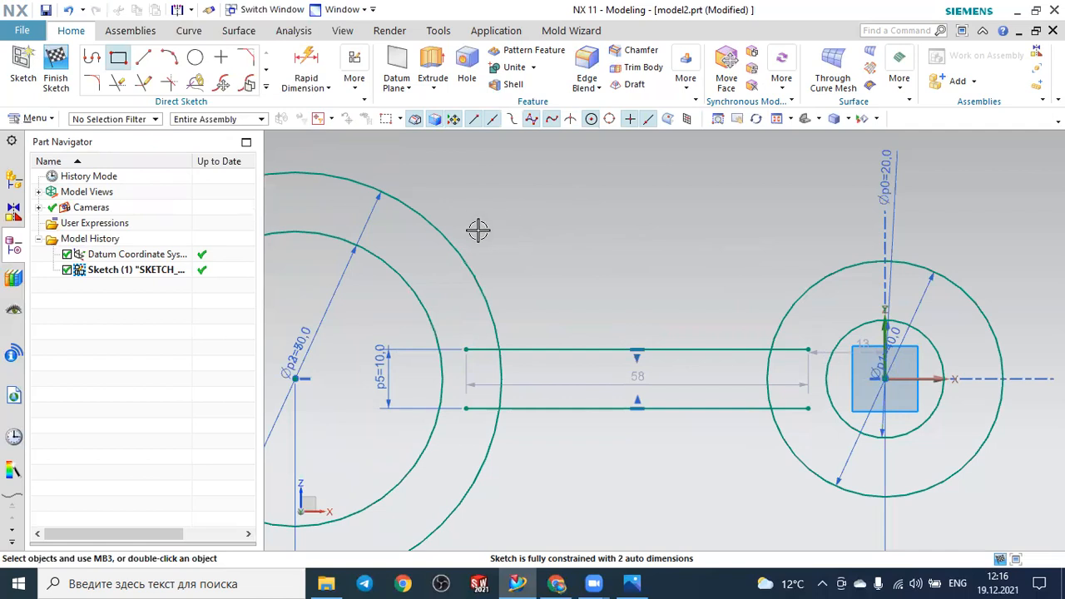
Trim the overhanging ends of the arm lines back to the outer circles of both bosses.
{"action": "left_click", "coordinate": [118, 86]}
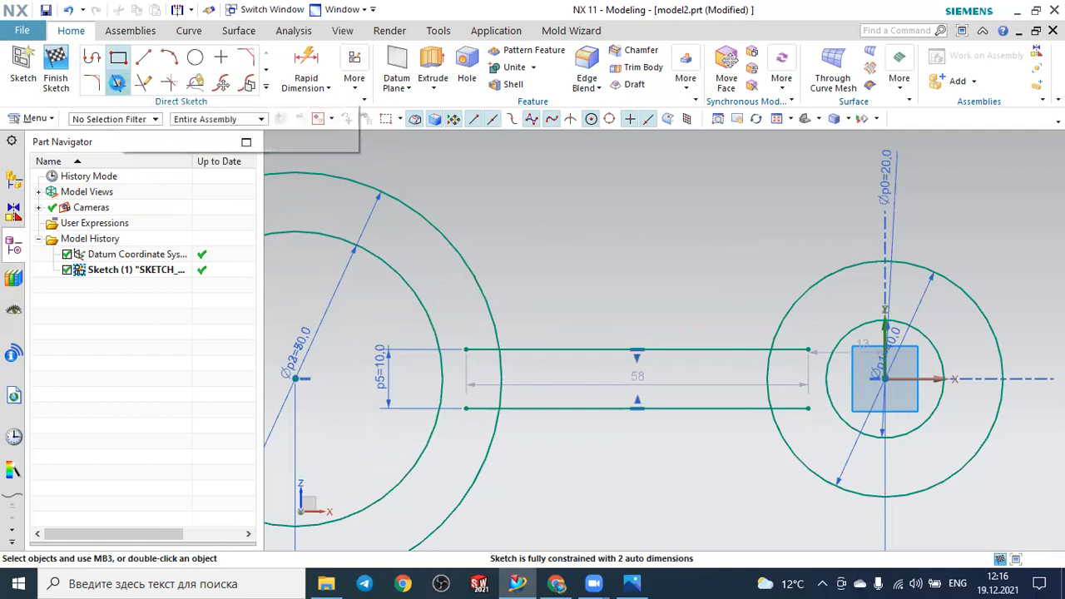
{"action": "left_click", "coordinate": [476, 349]}
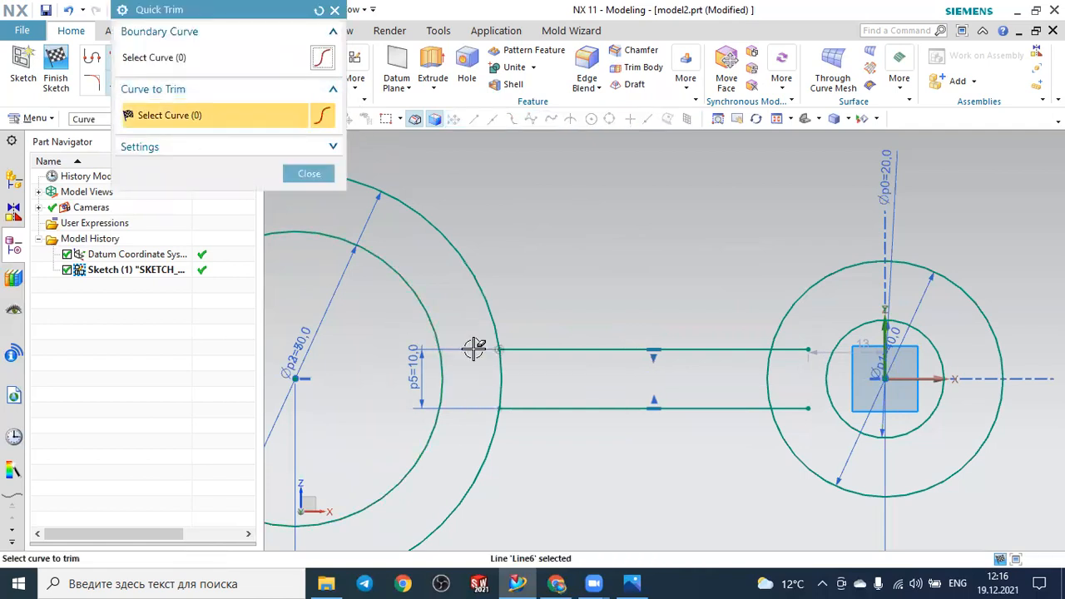
{"action": "left_click", "coordinate": [804, 352]}
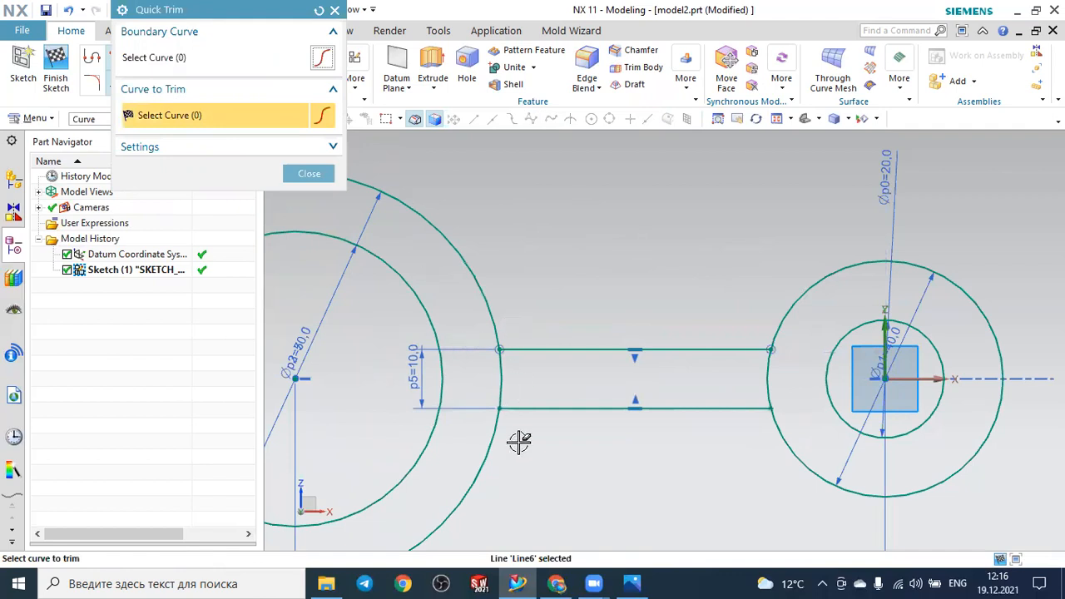
{"action": "left_click", "coordinate": [310, 174]}
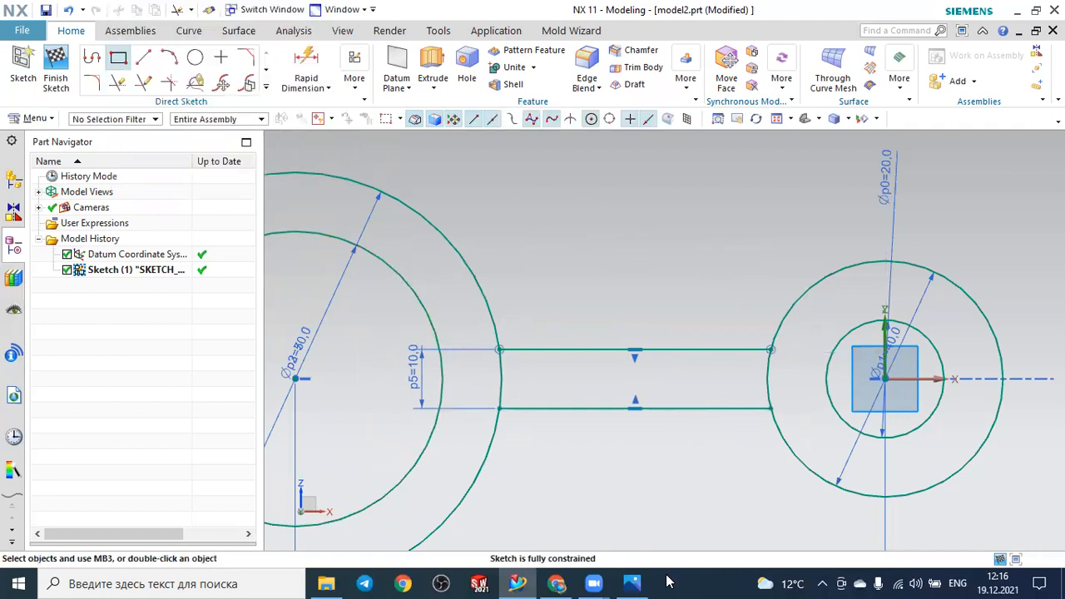
Trim away the outer circle arcs of both bosses between the two arm lines to open the profile.
{"action": "left_click", "coordinate": [632, 583]}
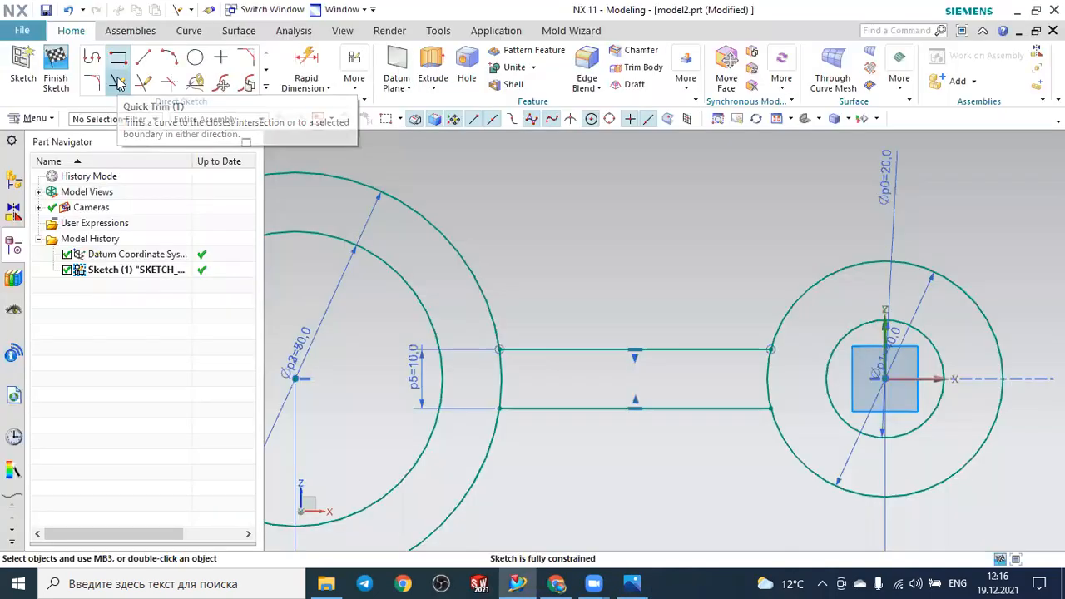
{"action": "left_click", "coordinate": [114, 82]}
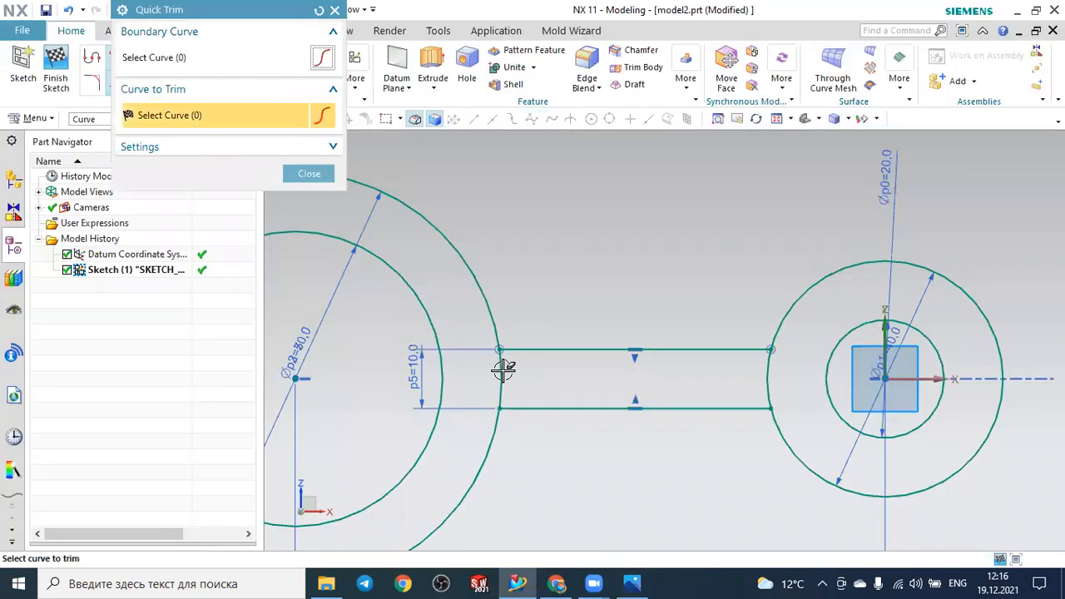
{"action": "left_click", "coordinate": [502, 369]}
{"action": "left_click", "coordinate": [766, 370]}
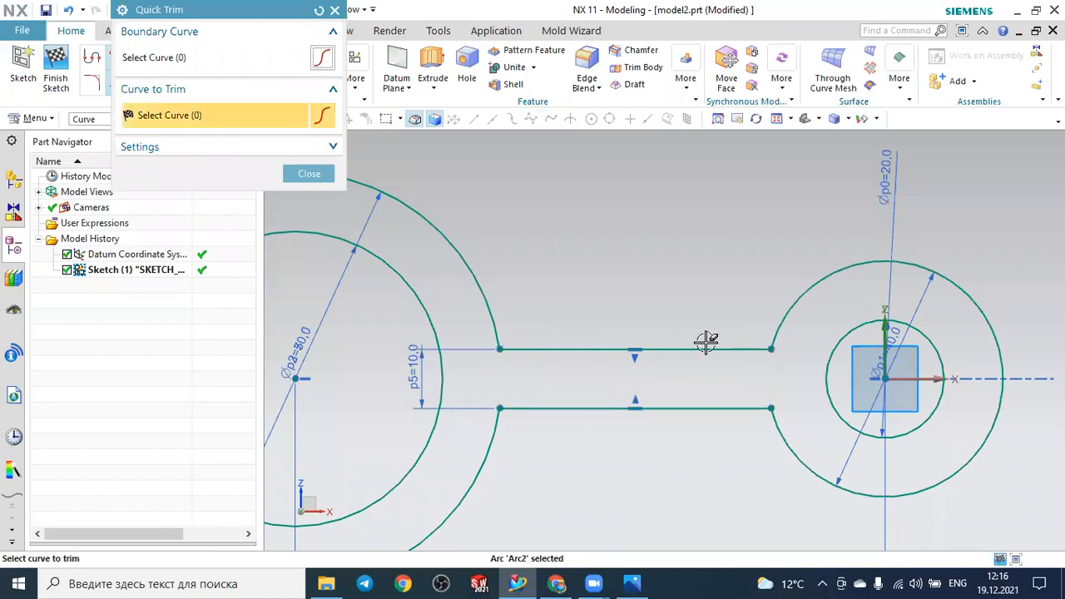
{"action": "left_click", "coordinate": [308, 174]}
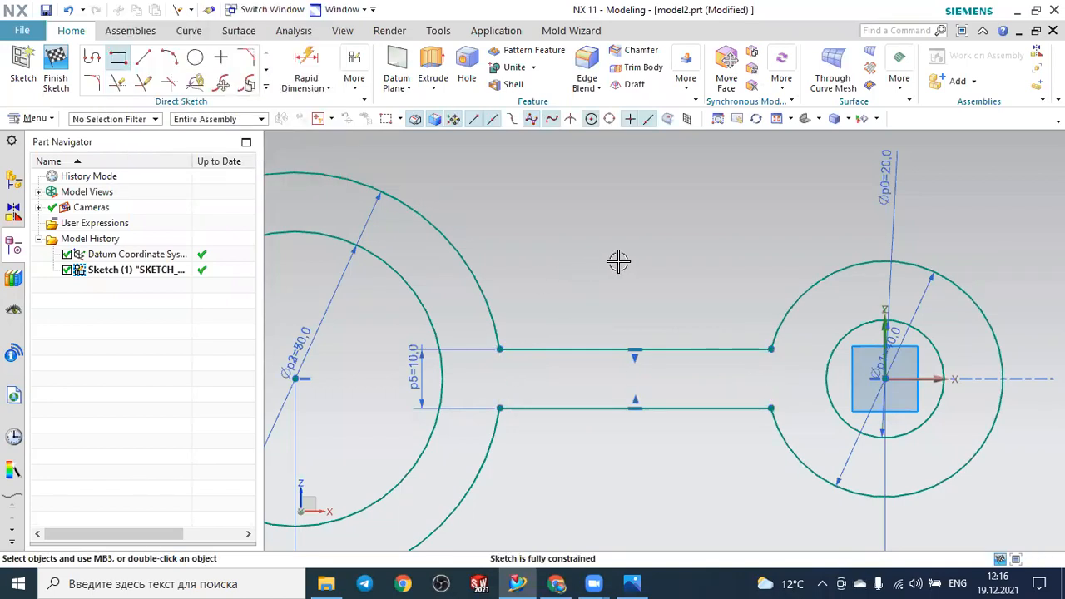
Review the whole sketch profile and check reference drawing 169 for the lugs above the large boss.
{"action": "key", "text": "ctrl+f"}
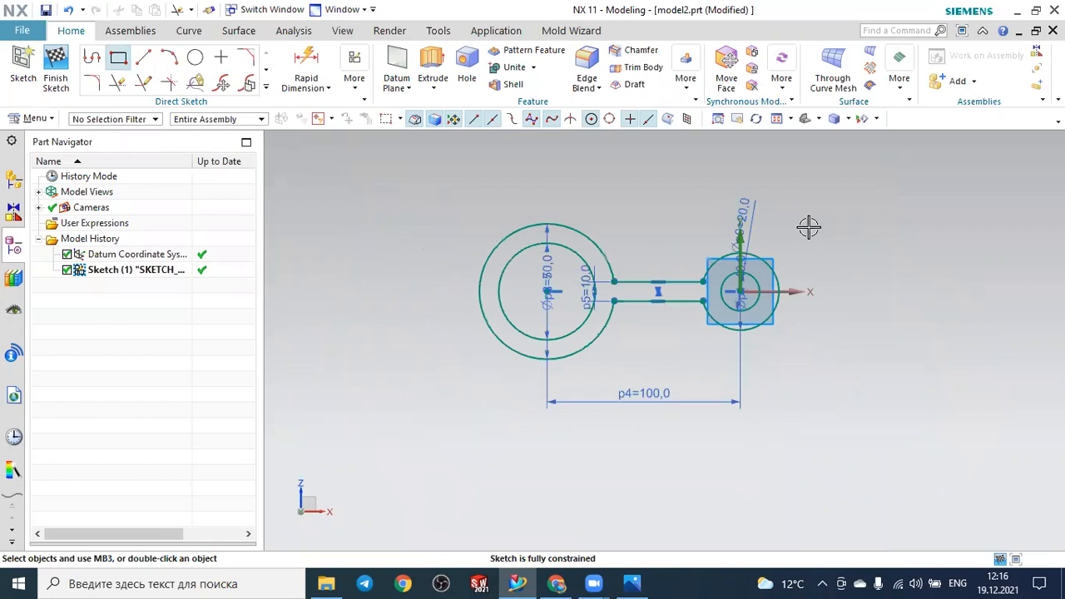
{"action": "scroll", "coordinate": [799, 224], "scroll_direction": "up", "scroll_amount": 1}
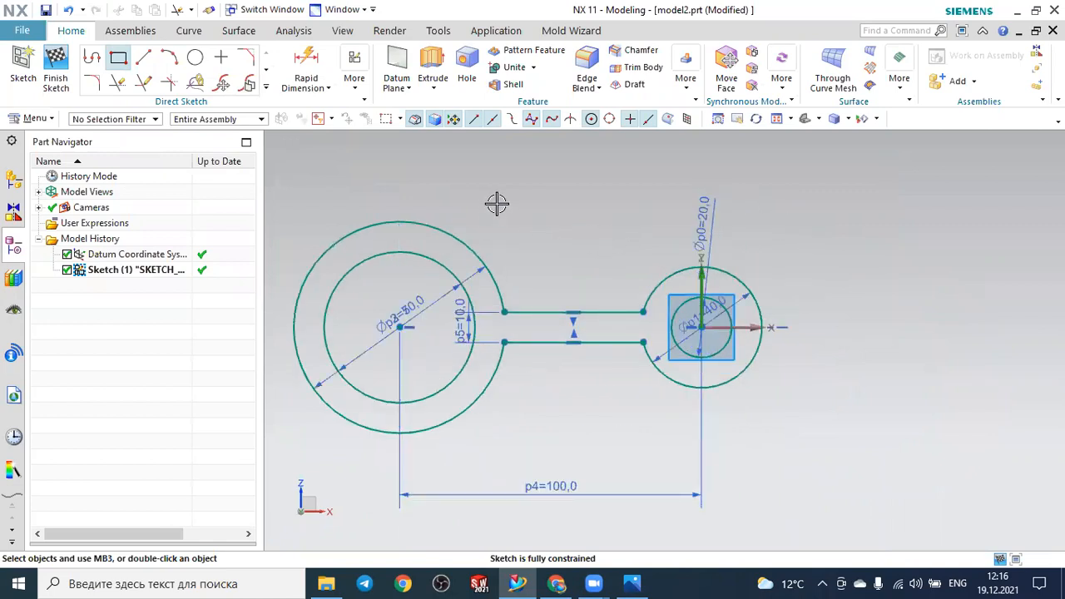
{"action": "scroll", "coordinate": [496, 204], "scroll_direction": "down", "scroll_amount": 1}
{"action": "scroll", "coordinate": [410, 184], "scroll_direction": "up", "scroll_amount": 1}
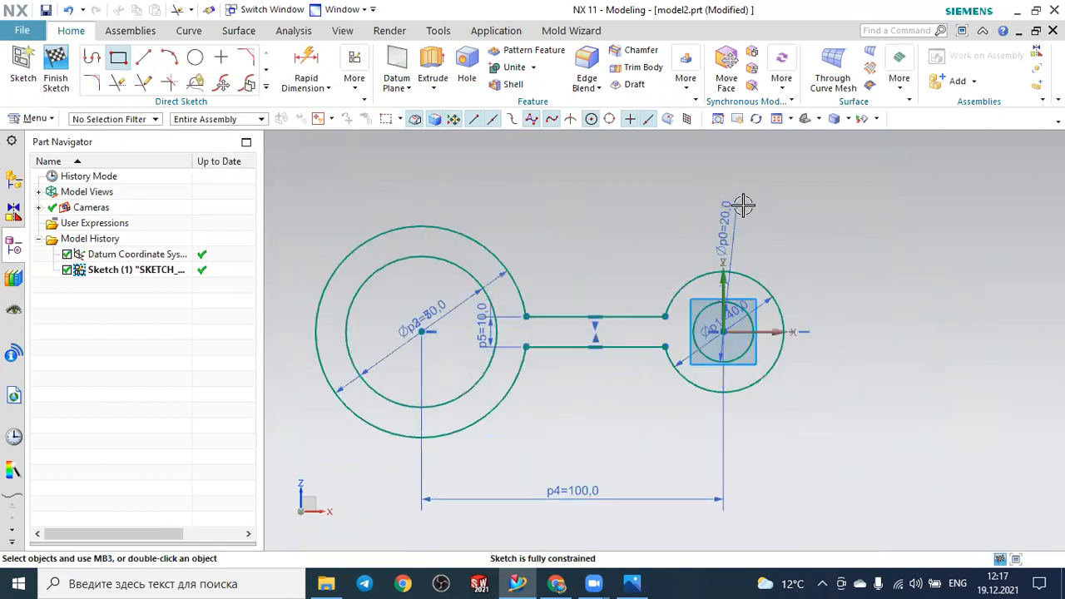
{"action": "scroll", "coordinate": [840, 216], "scroll_direction": "down", "scroll_amount": 1}
{"action": "scroll", "coordinate": [743, 191], "scroll_direction": "up", "scroll_amount": 1}
{"action": "left_click", "coordinate": [631, 349]}
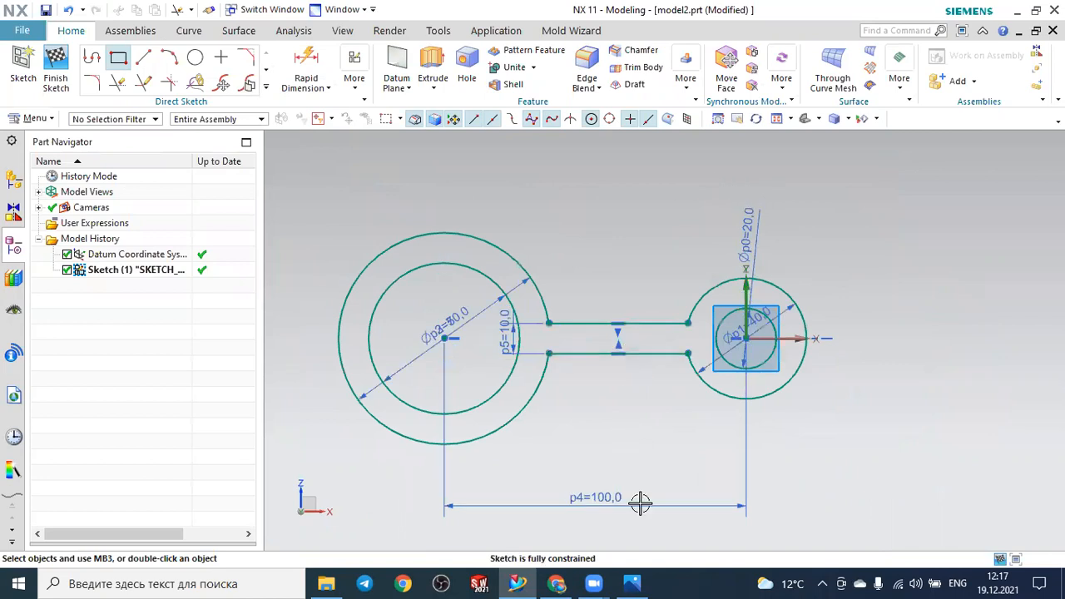
{"action": "left_click", "coordinate": [633, 583]}
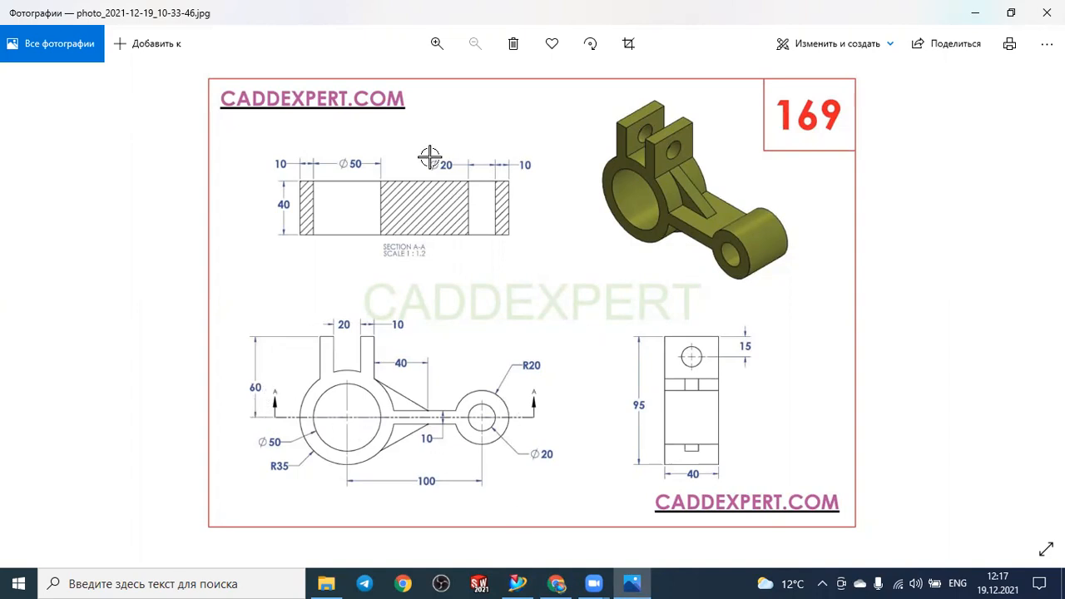
{"action": "key", "text": "alt+Tab"}
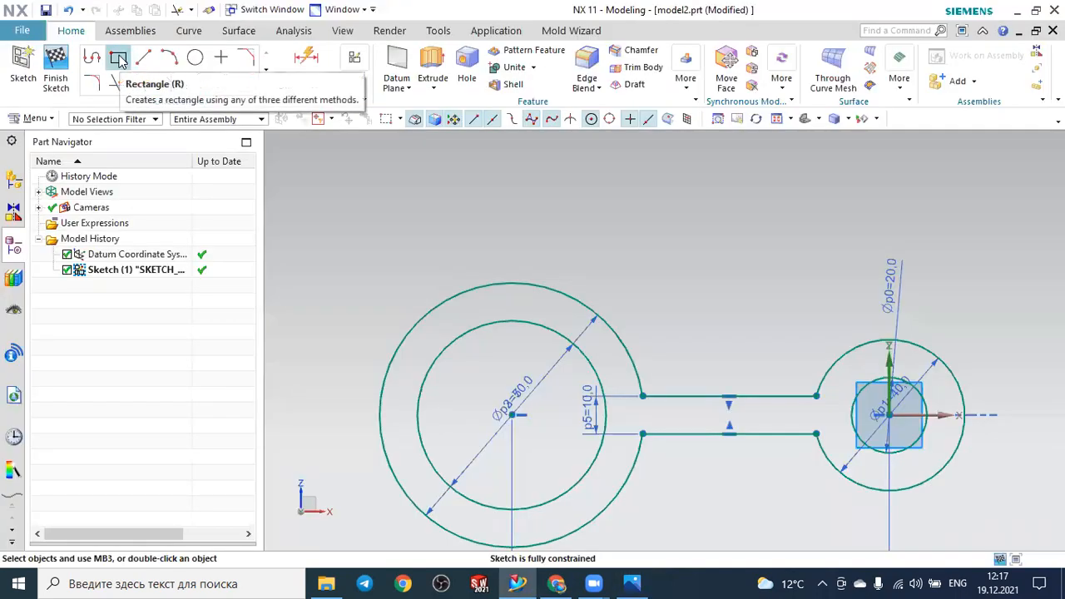
Sketch an upright rectangle about 9 by 36 mm overlapping the large boss's upper-left rim and check reference drawing 169 for its dimensions.
{"action": "left_click", "coordinate": [120, 60]}
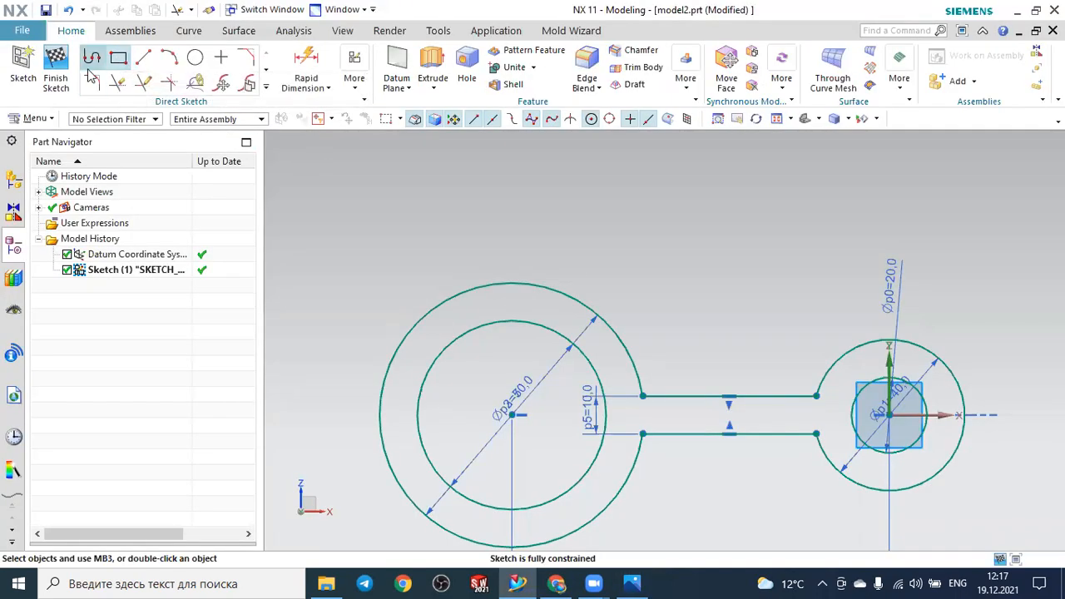
{"action": "scroll", "coordinate": [439, 193], "scroll_direction": "down", "scroll_amount": 1}
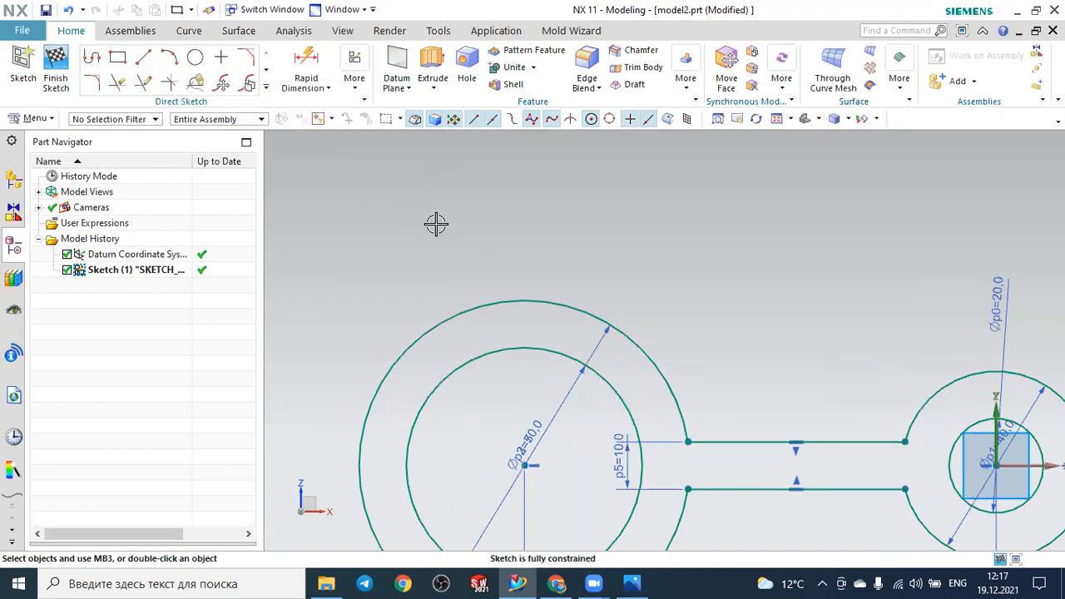
{"action": "left_click", "coordinate": [117, 56]}
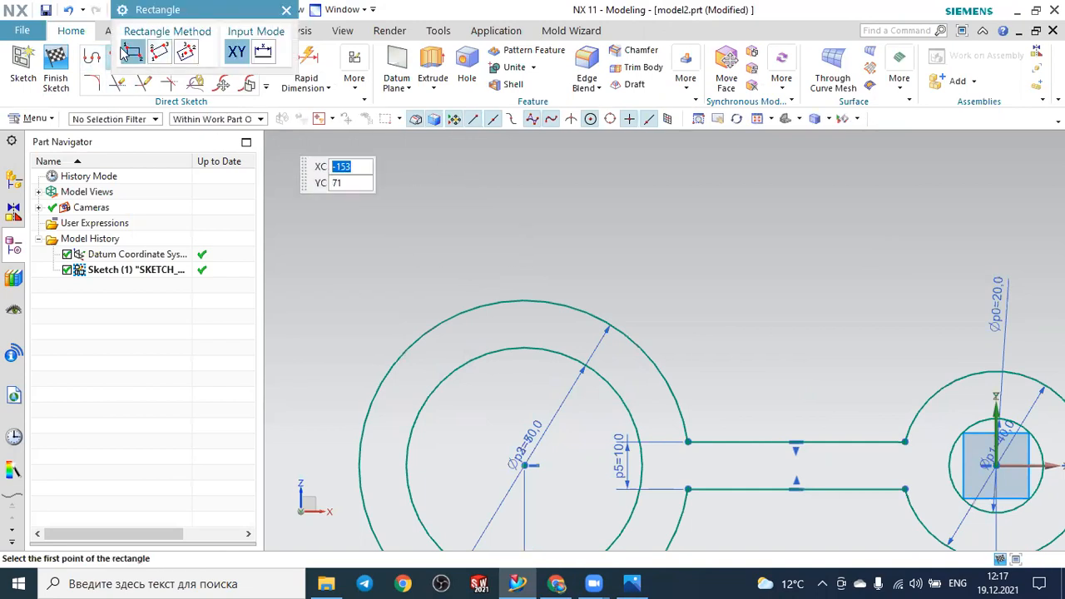
{"action": "left_click", "coordinate": [421, 173]}
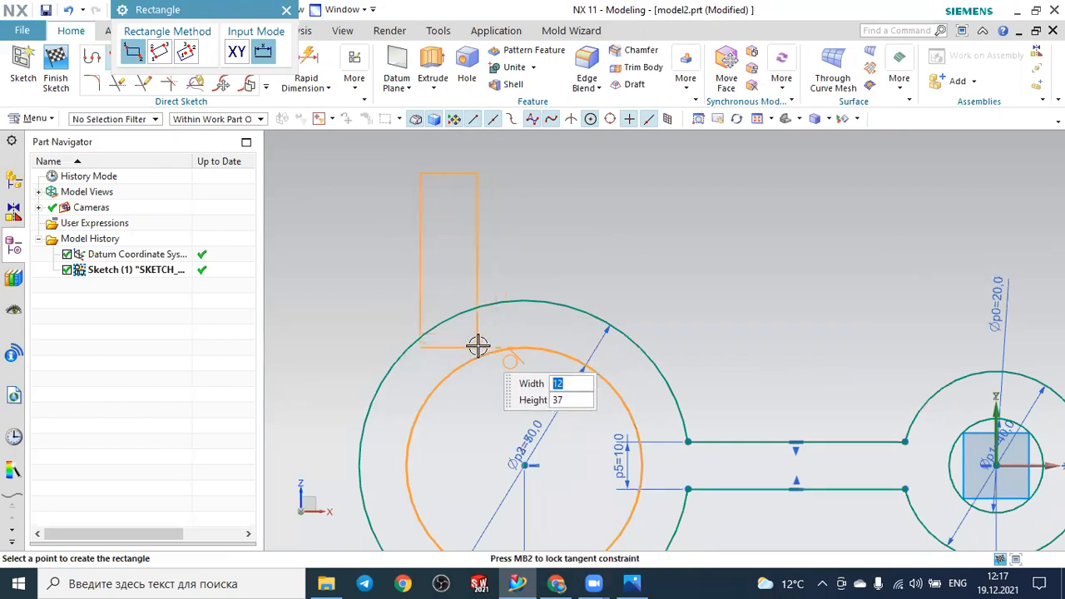
{"action": "left_click", "coordinate": [464, 342]}
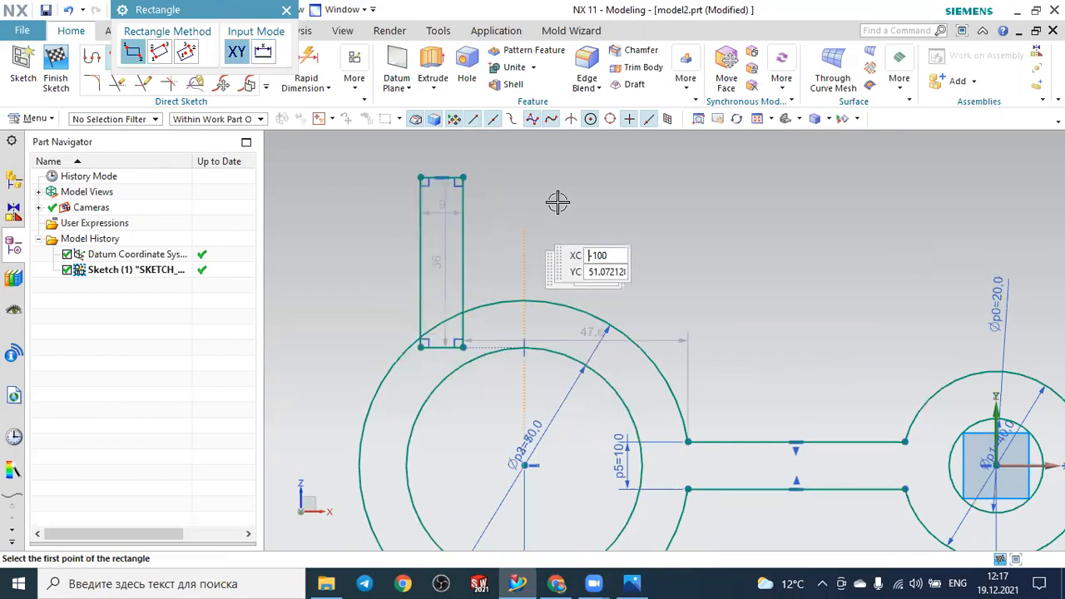
{"action": "key", "text": "Escape"}
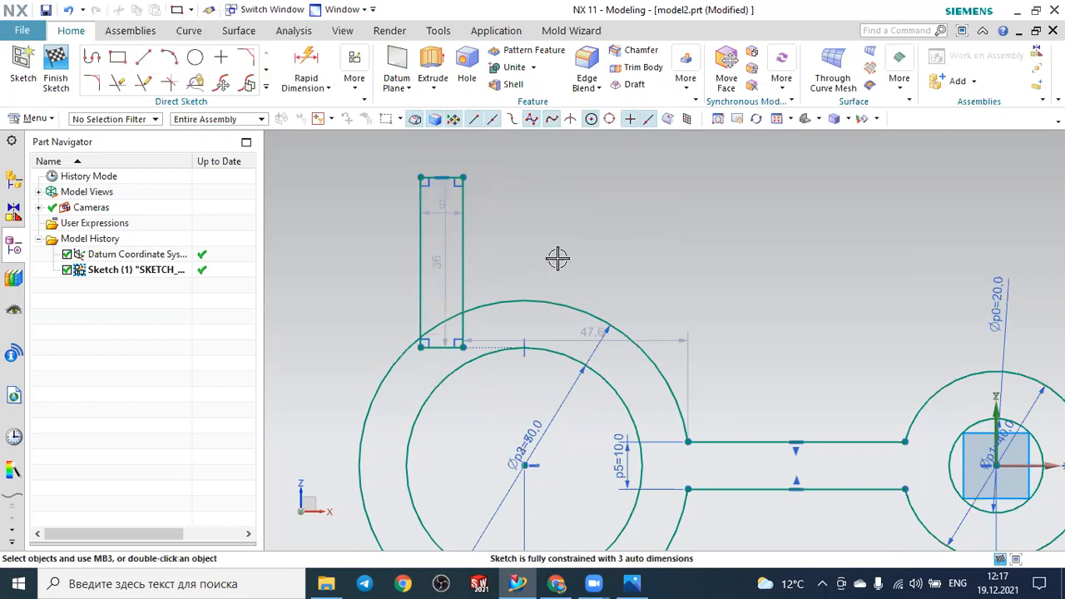
{"action": "left_click", "coordinate": [634, 583]}
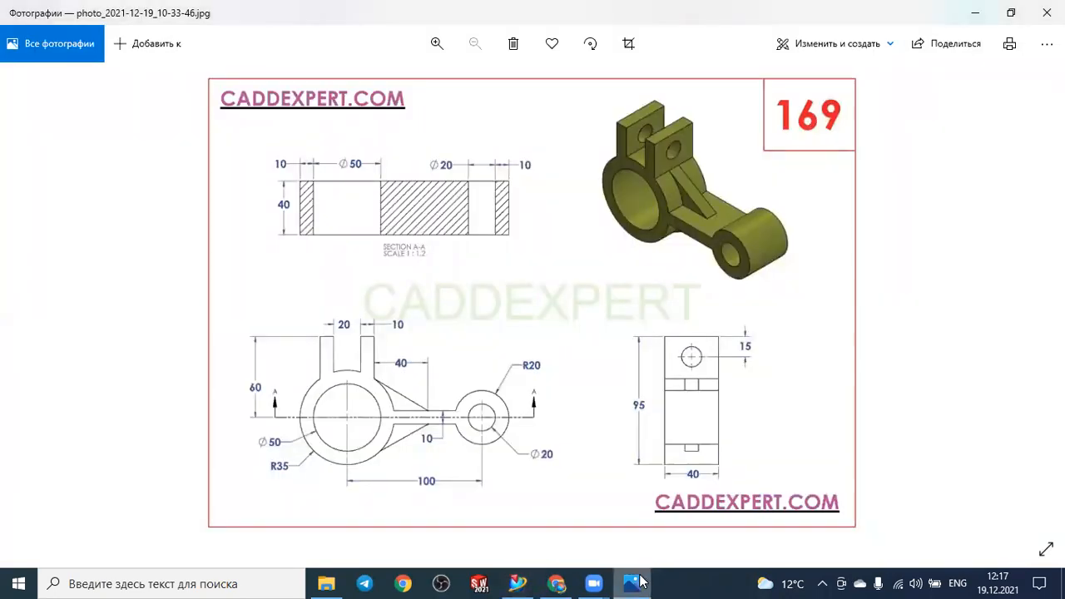
{"action": "left_click", "coordinate": [640, 582]}
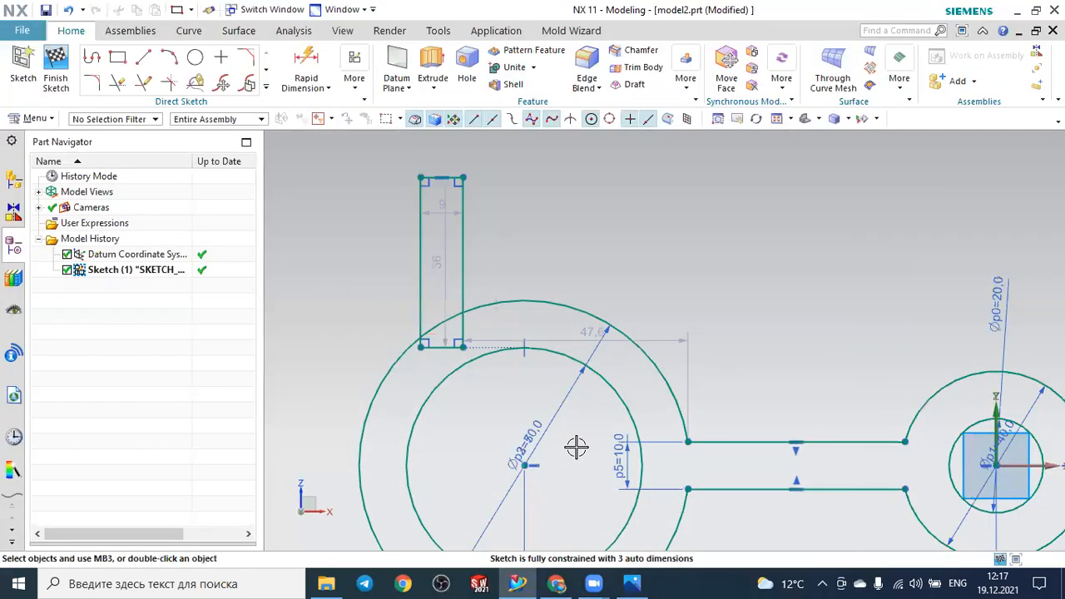
{"action": "left_click", "coordinate": [305, 49]}
{"action": "scroll", "coordinate": [583, 142], "scroll_direction": "up", "scroll_amount": 2}
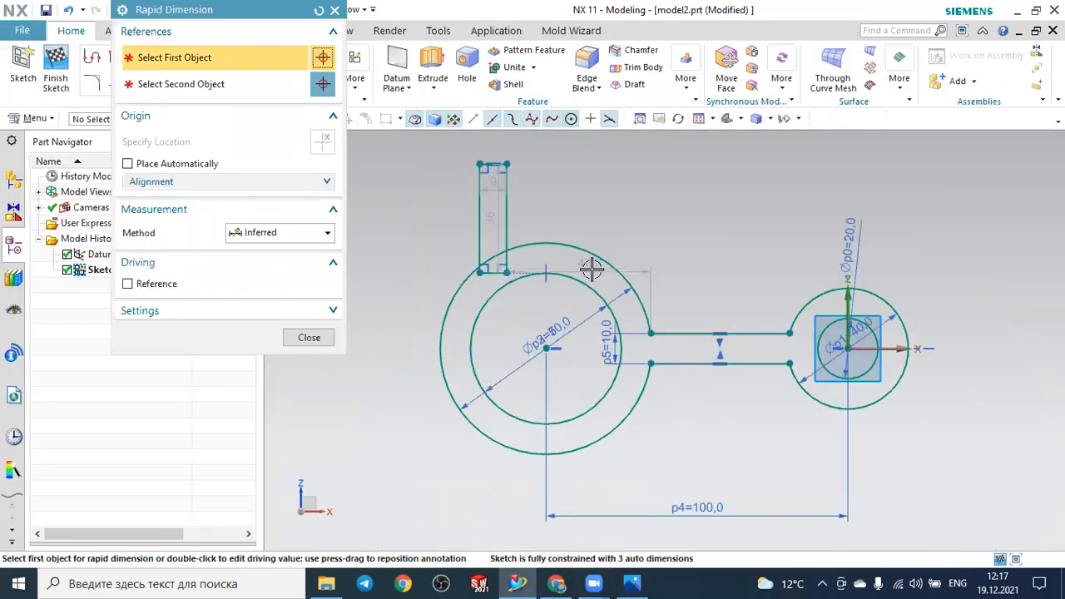
{"action": "left_click", "coordinate": [545, 347]}
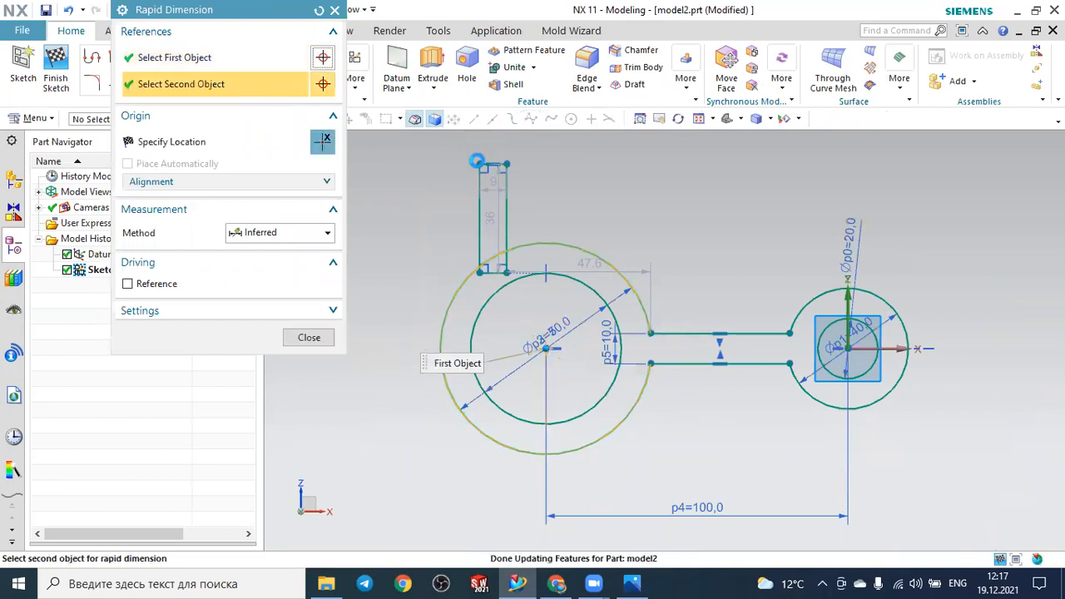
{"action": "left_click", "coordinate": [548, 349]}
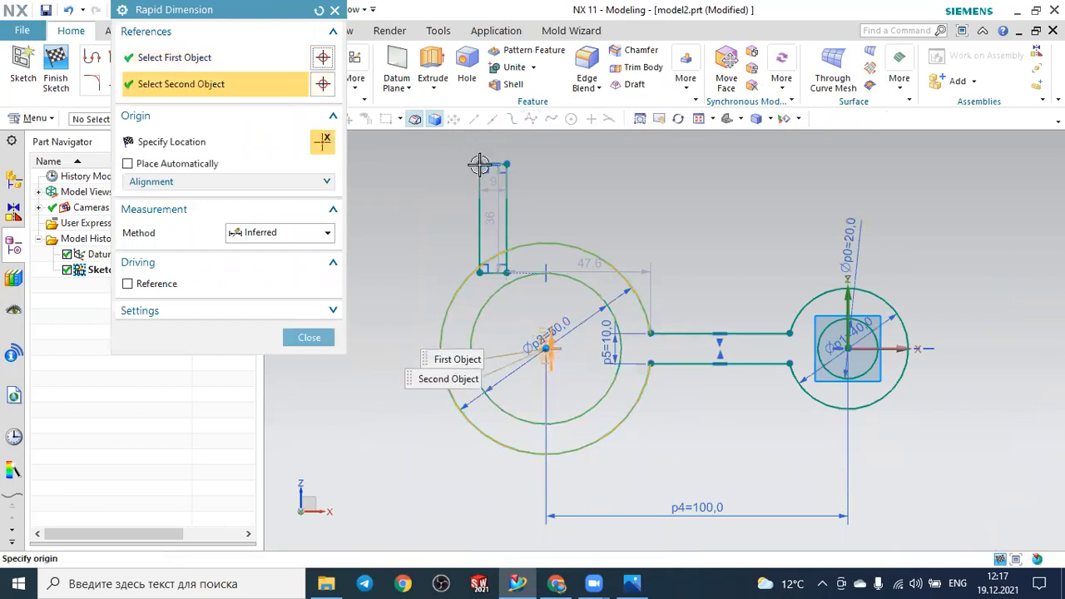
{"action": "key", "text": "Escape"}
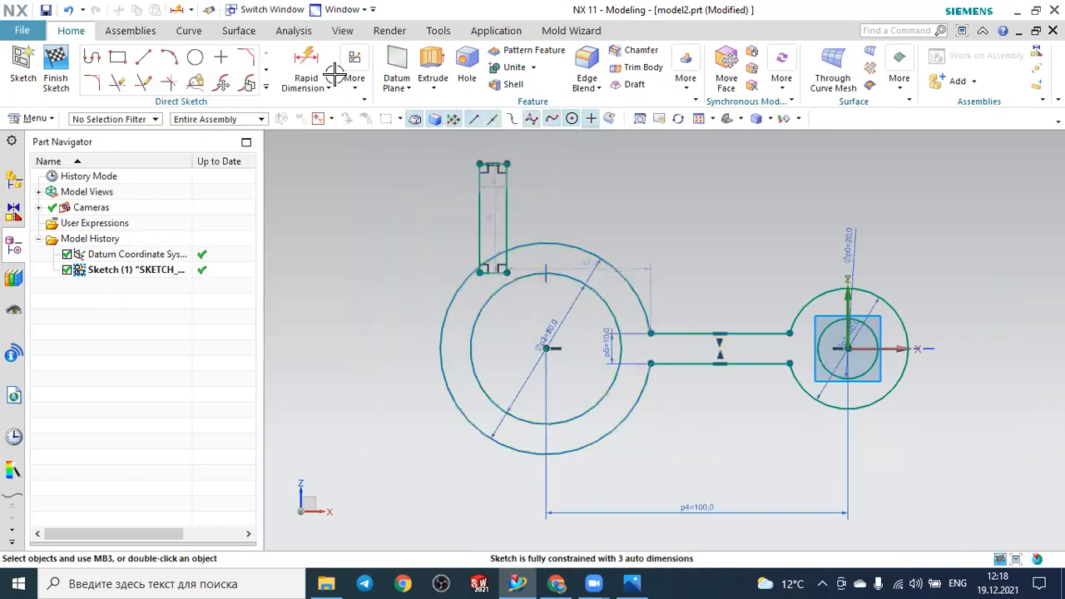
Dimension the vertical distance from the large boss's centre to the rectangle's top edge as 60 mm.
{"action": "left_click", "coordinate": [306, 66]}
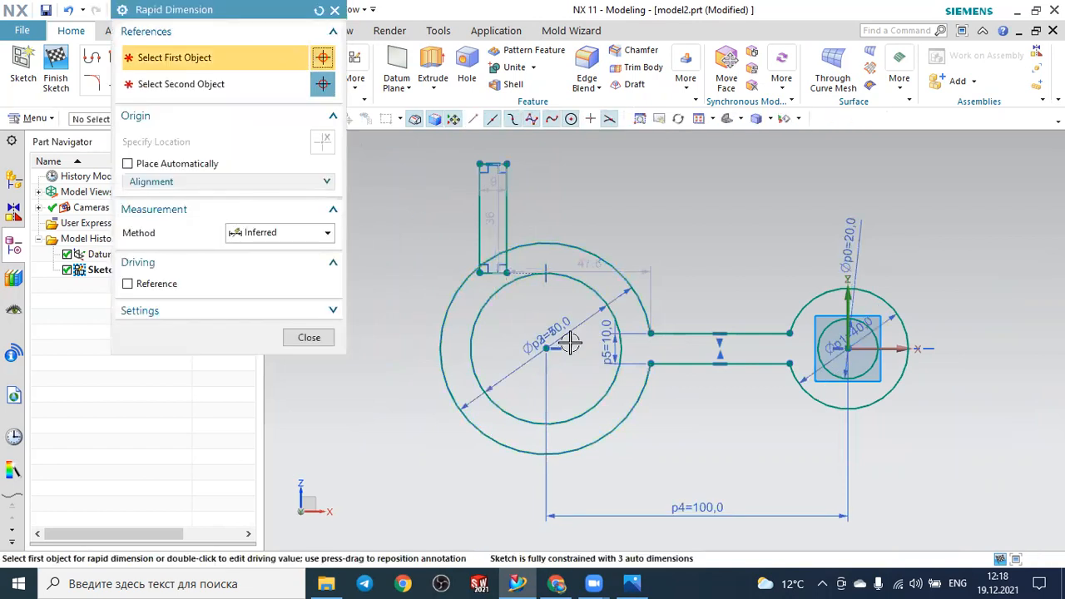
{"action": "left_click", "coordinate": [544, 337]}
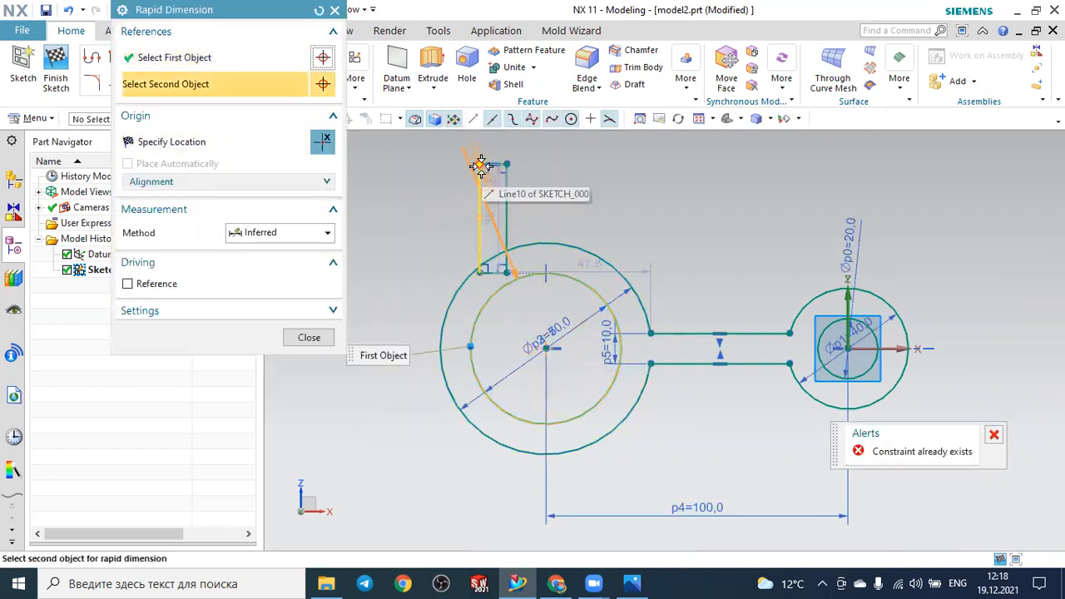
{"action": "left_click", "coordinate": [481, 167]}
{"action": "left_click", "coordinate": [393, 254]}
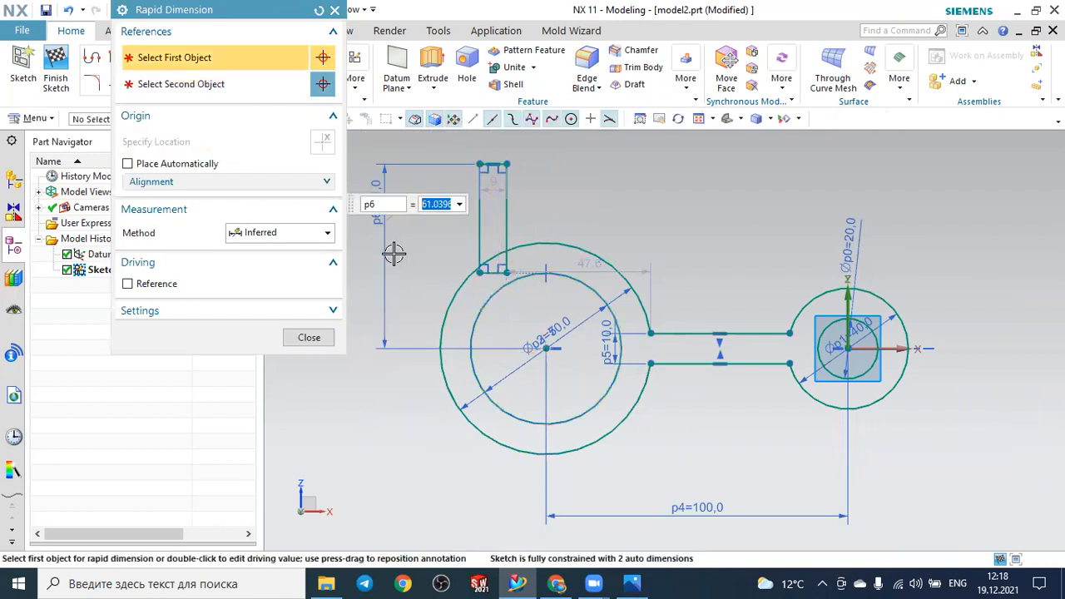
{"action": "type", "text": "60"}
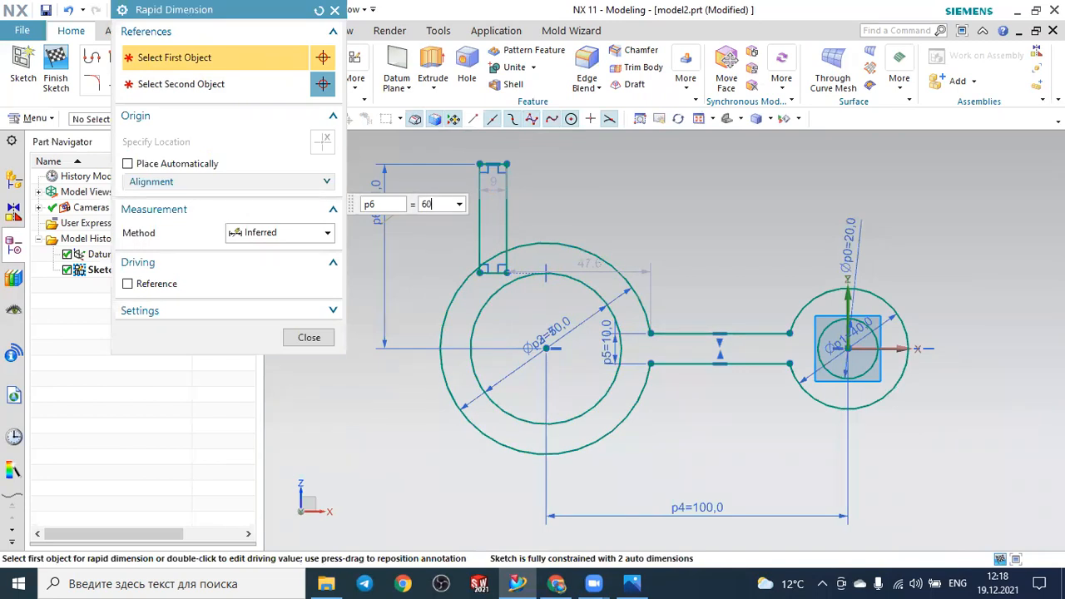
{"action": "key", "text": "Return"}
{"action": "key", "text": "Escape"}
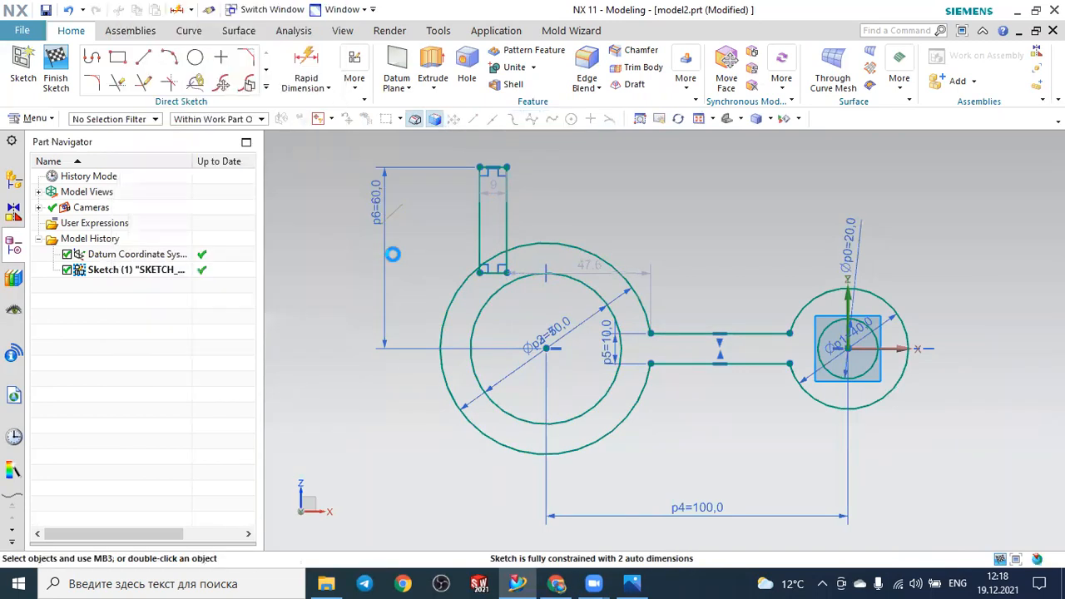
Set the width of the upright rectangle to 10 mm.
{"action": "scroll", "coordinate": [522, 250], "scroll_direction": "up", "scroll_amount": 4}
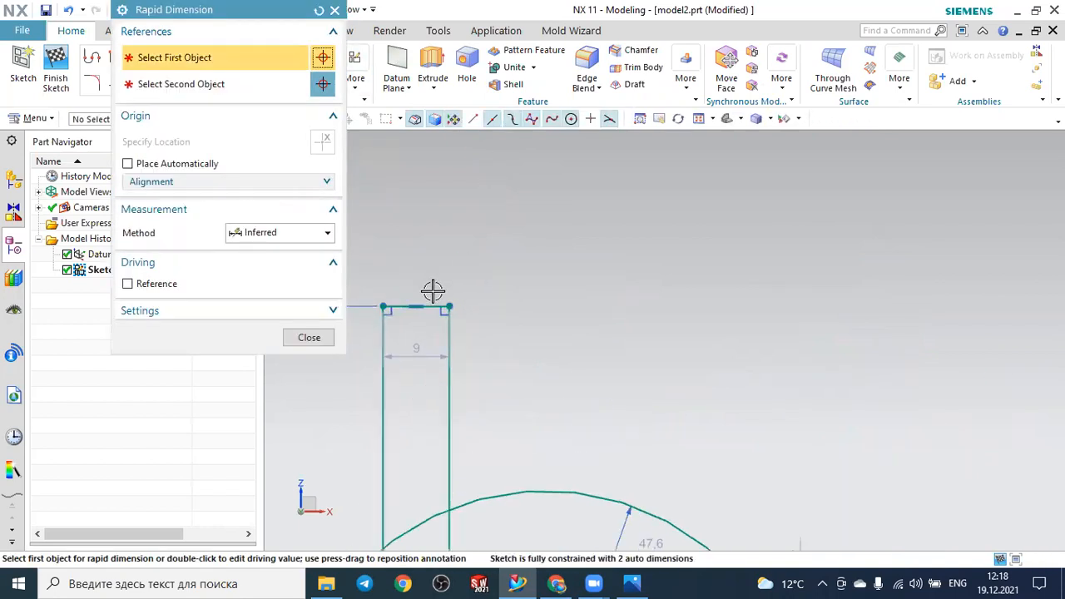
{"action": "key", "text": "Escape"}
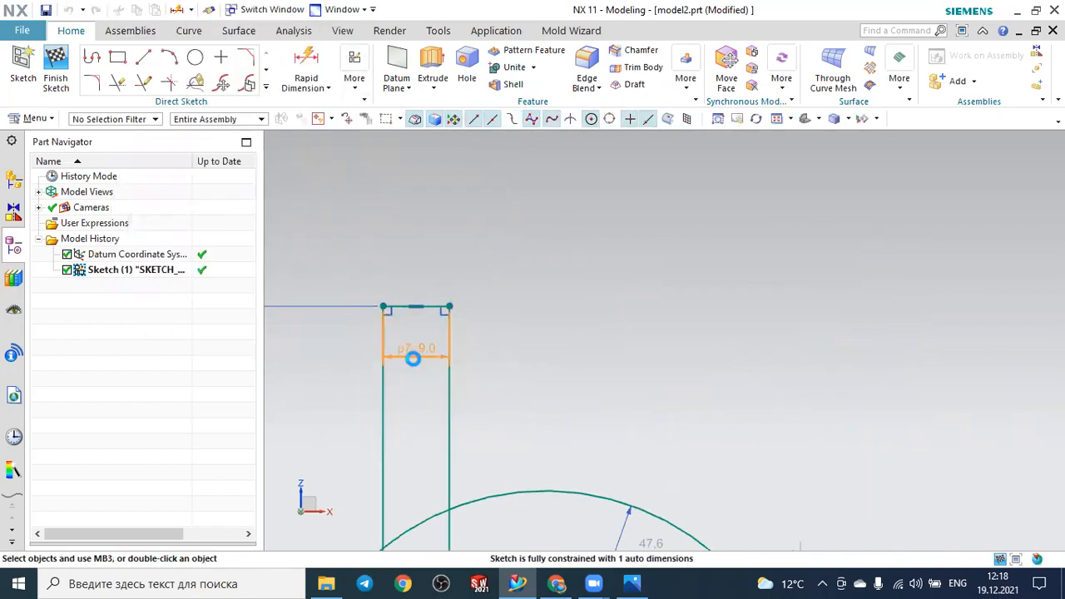
{"action": "double_click", "coordinate": [411, 358]}
{"action": "type", "text": "10"}
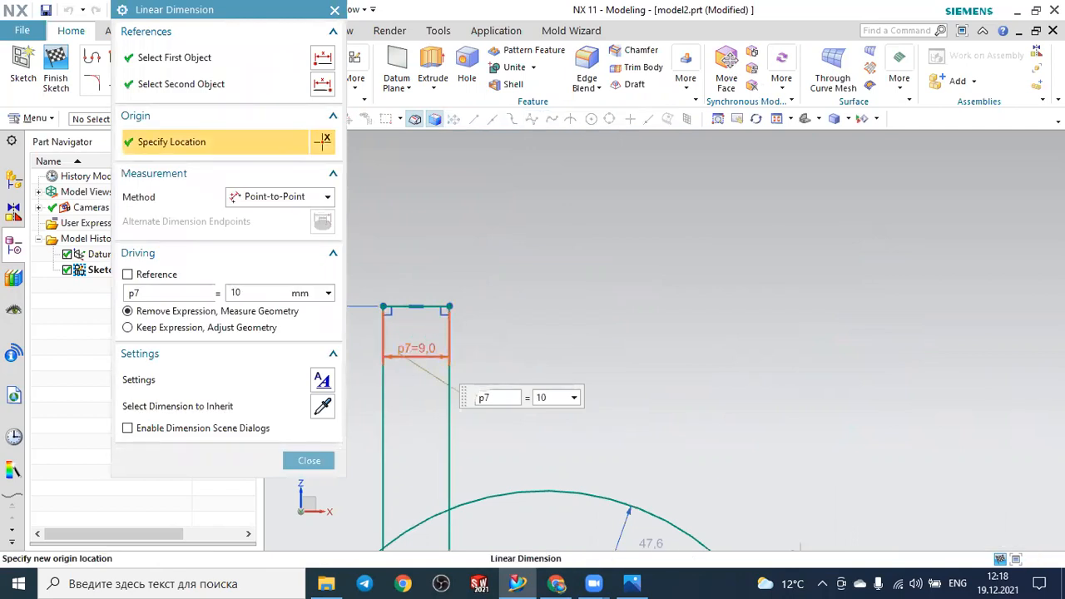
{"action": "key", "text": "Return"}
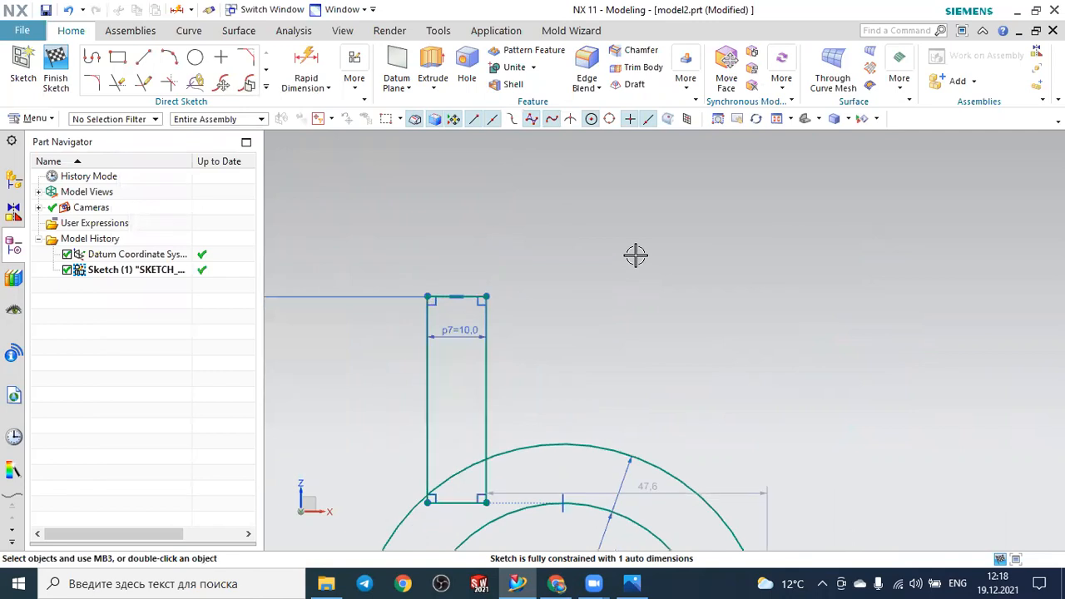
Check the reference drawing's lug spacing and dimension the rectangle's inner side 10 mm horizontally from the large boss's centre.
{"action": "scroll", "coordinate": [634, 255], "scroll_direction": "down", "scroll_amount": 1}
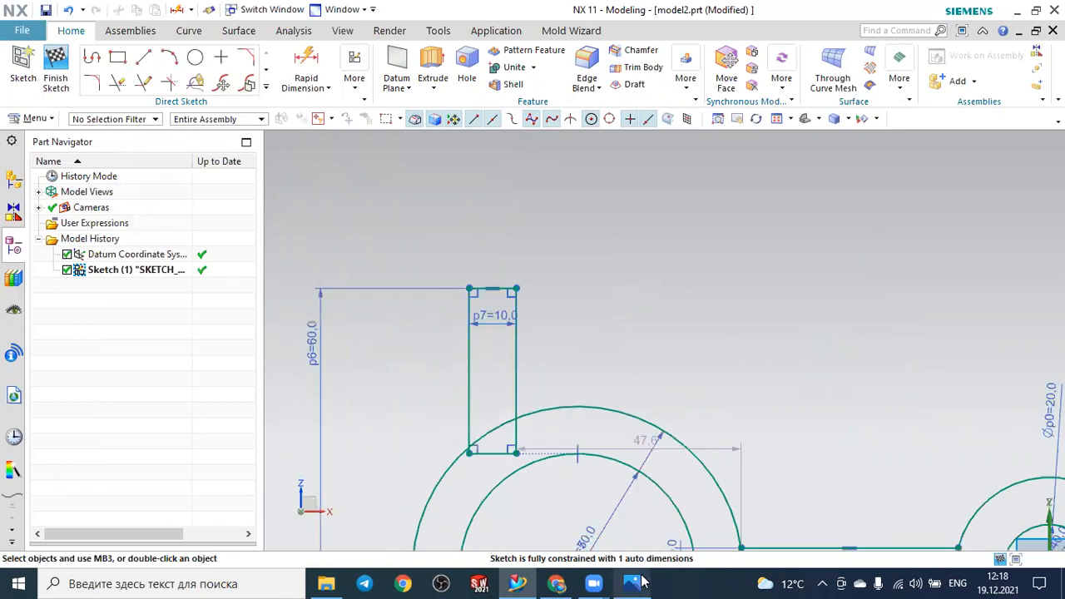
{"action": "key", "text": "alt+Tab"}
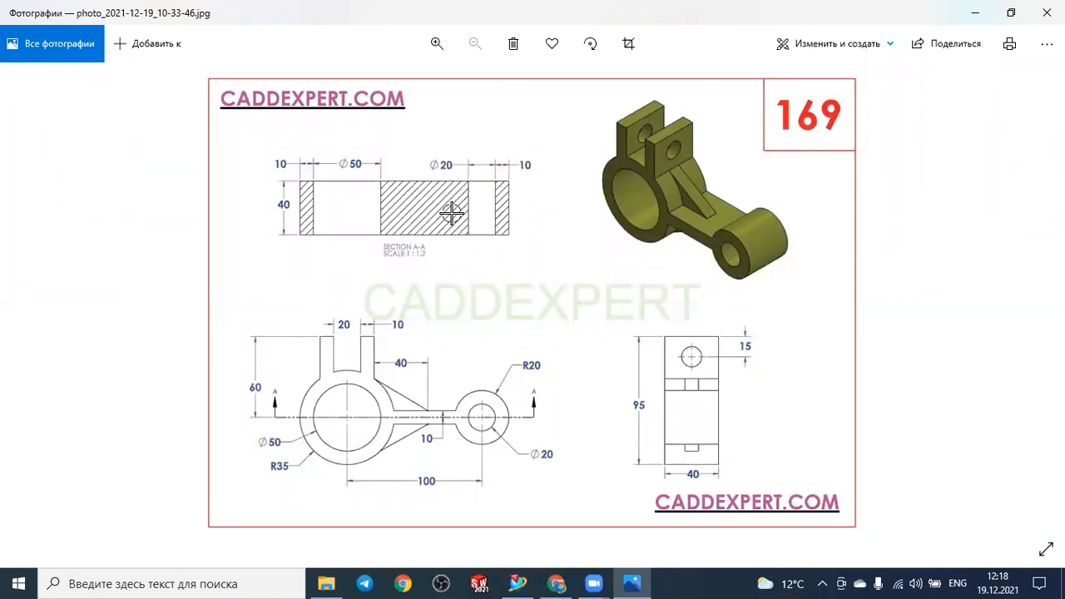
{"action": "key", "text": "alt+Tab"}
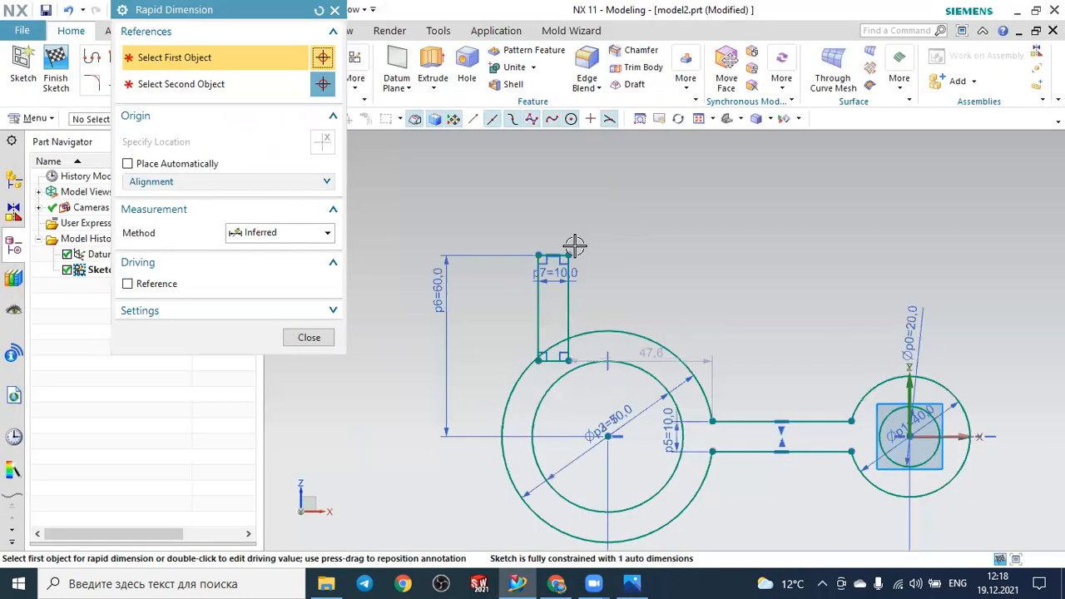
{"action": "left_click", "coordinate": [569, 253]}
{"action": "left_click", "coordinate": [608, 435]}
{"action": "left_click", "coordinate": [594, 163]}
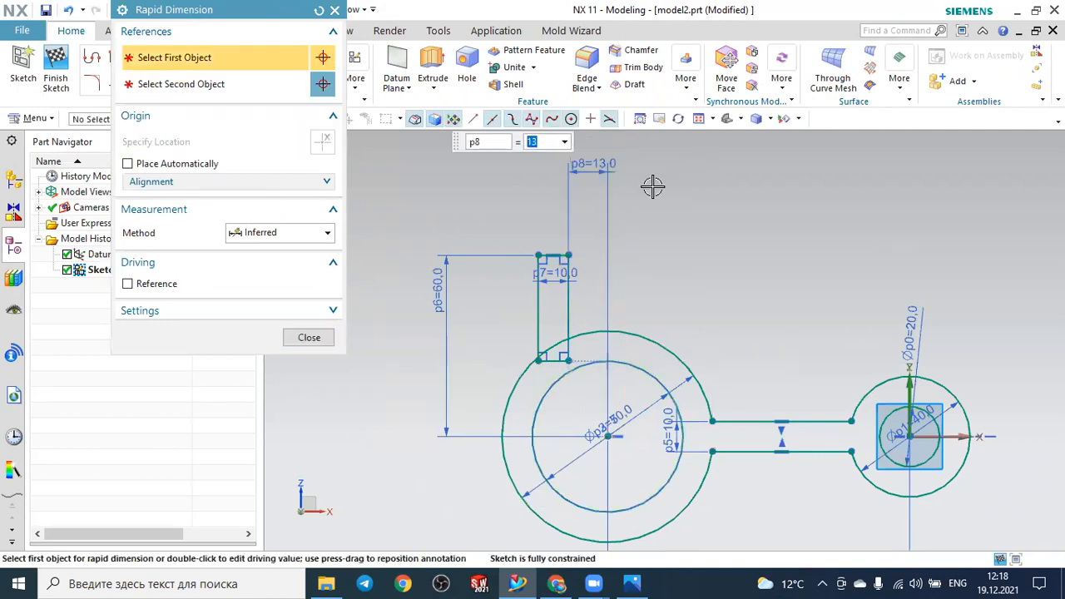
{"action": "type", "text": "10"}
{"action": "key", "text": "Return"}
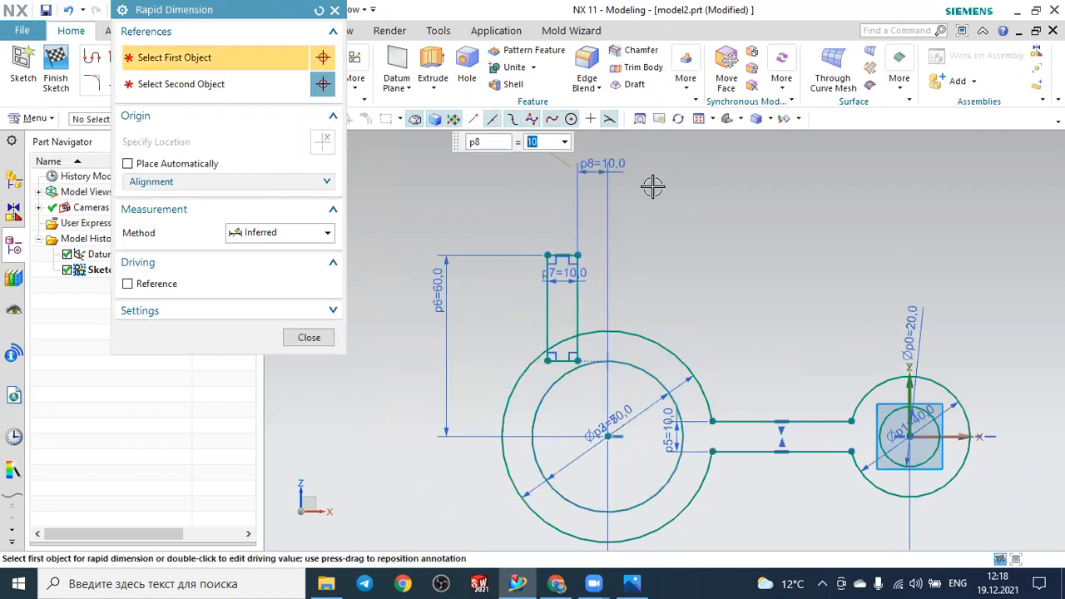
{"action": "key", "text": "Escape"}
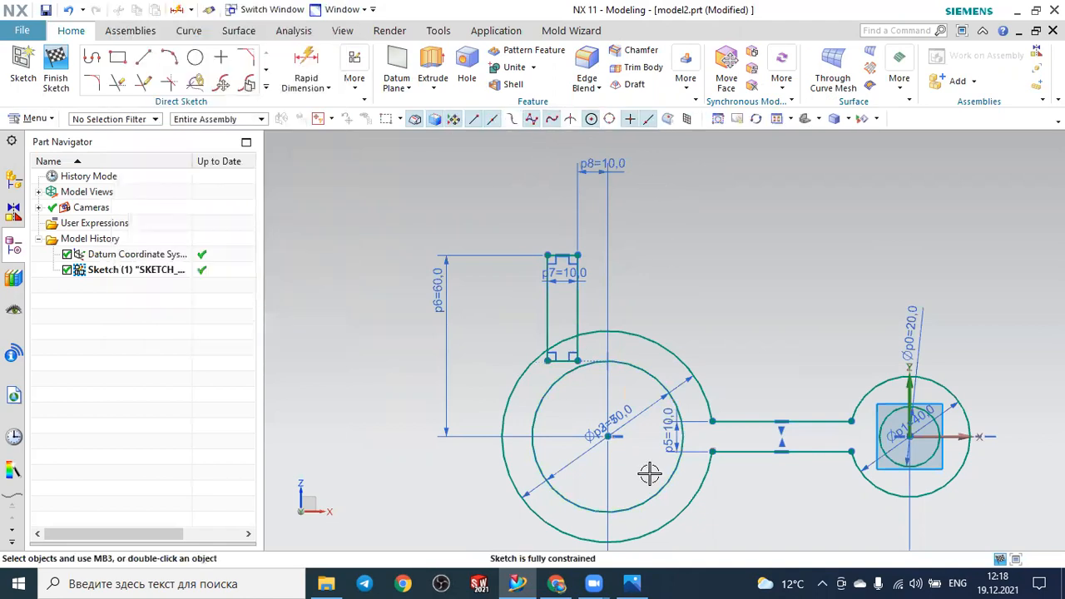
Check the reference drawing and trim away the rectangle's bottom edge, its side ends inside the boss and the outer arc between them.
{"action": "left_click", "coordinate": [633, 583]}
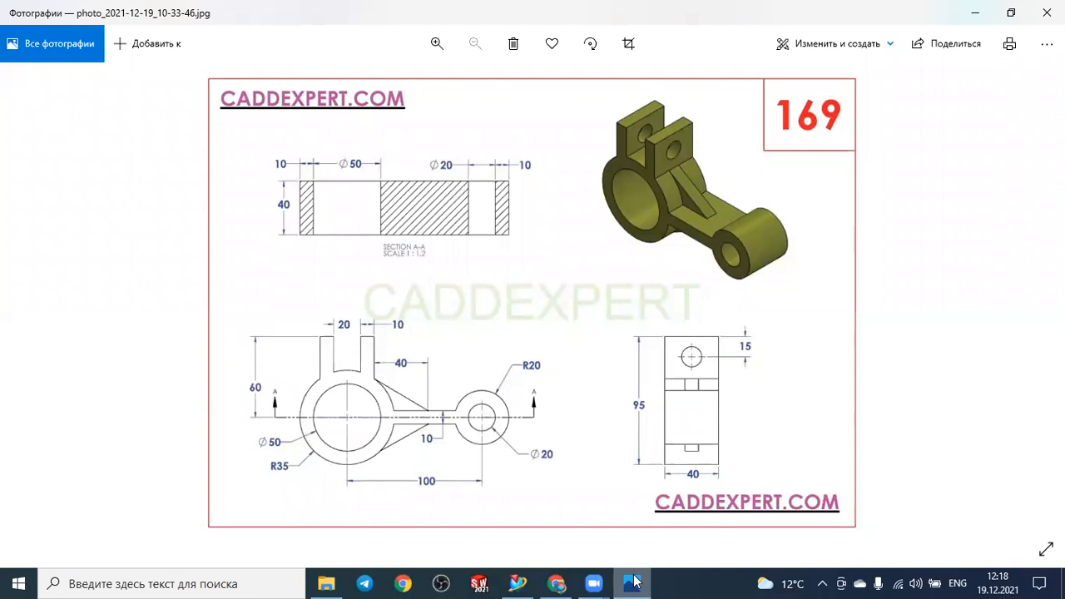
{"action": "left_click", "coordinate": [633, 583]}
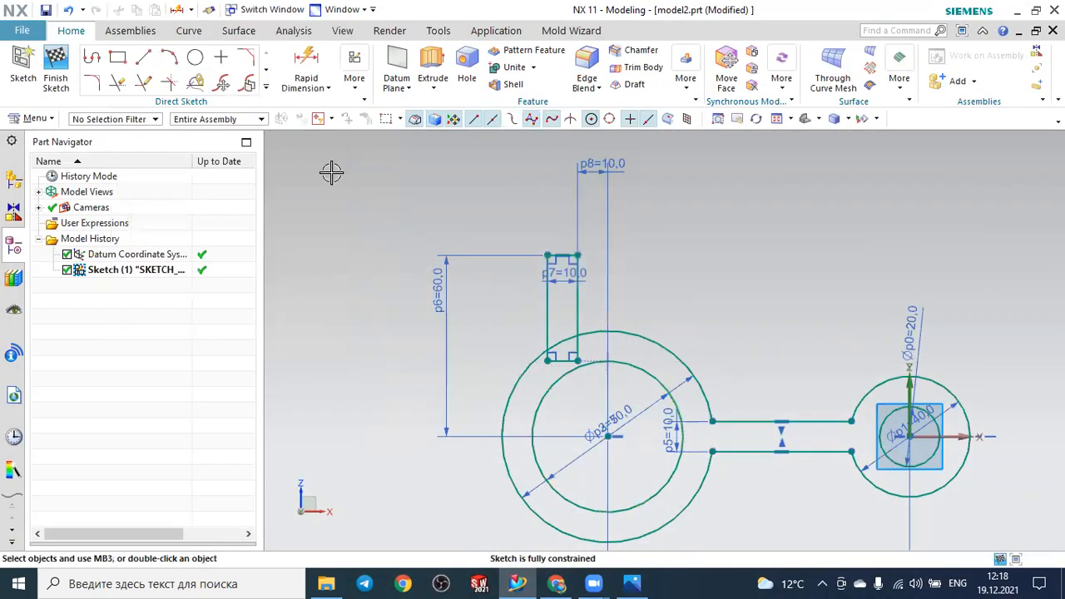
{"action": "left_click", "coordinate": [118, 83]}
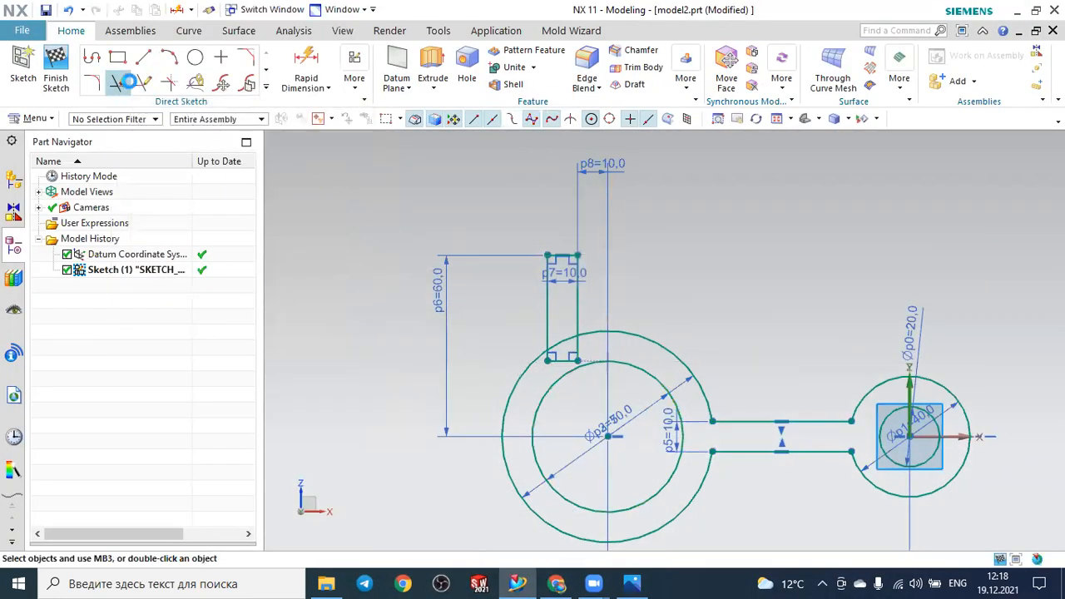
{"action": "scroll", "coordinate": [606, 360], "scroll_direction": "up", "scroll_amount": 2}
{"action": "left_click", "coordinate": [530, 363]}
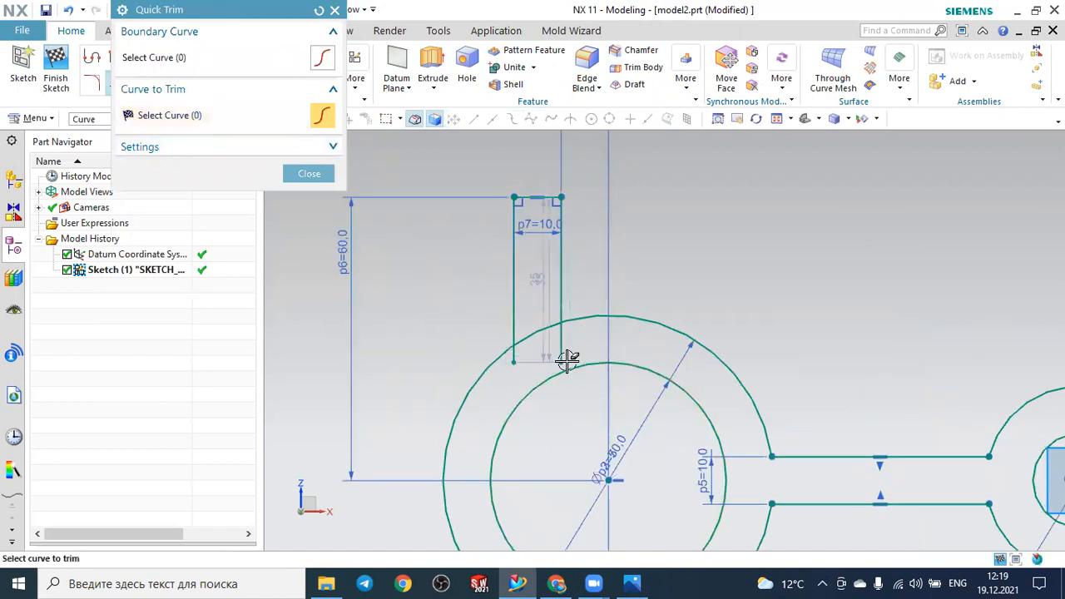
{"action": "left_click", "coordinate": [562, 350]}
{"action": "left_click", "coordinate": [537, 335]}
{"action": "scroll", "coordinate": [656, 291], "scroll_direction": "down", "scroll_amount": 1}
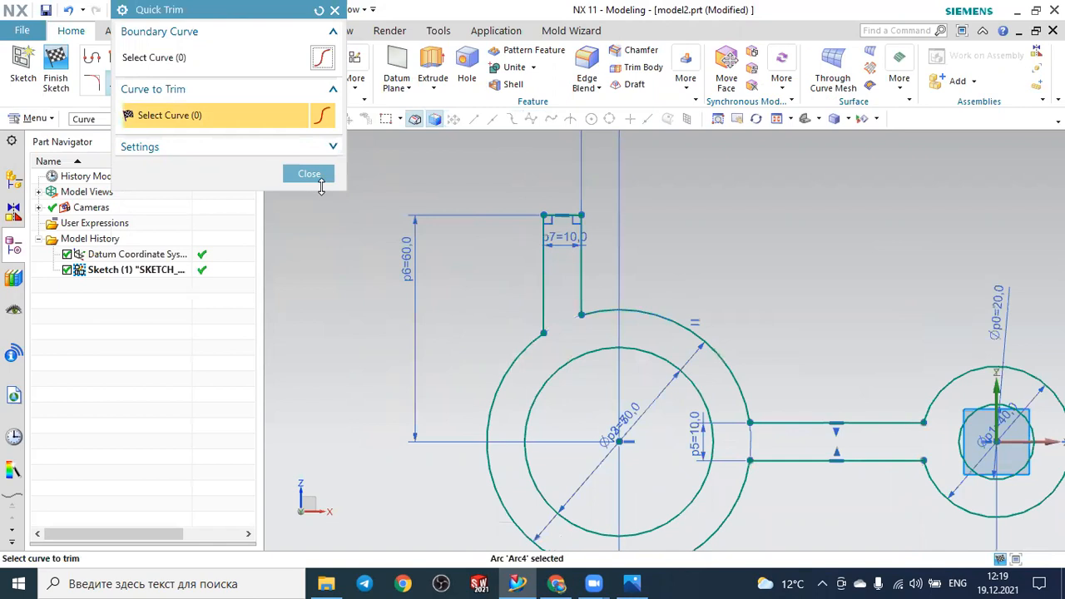
{"action": "left_click", "coordinate": [309, 173]}
{"action": "scroll", "coordinate": [384, 201], "scroll_direction": "down", "scroll_amount": 3}
{"action": "scroll", "coordinate": [528, 200], "scroll_direction": "up", "scroll_amount": 1}
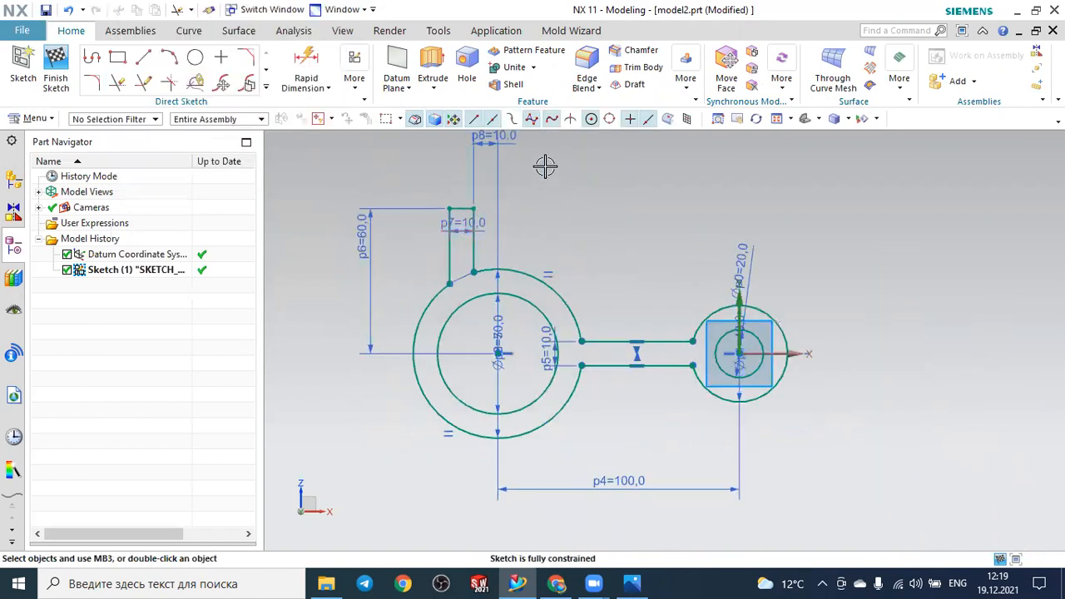
{"action": "left_click", "coordinate": [266, 87]}
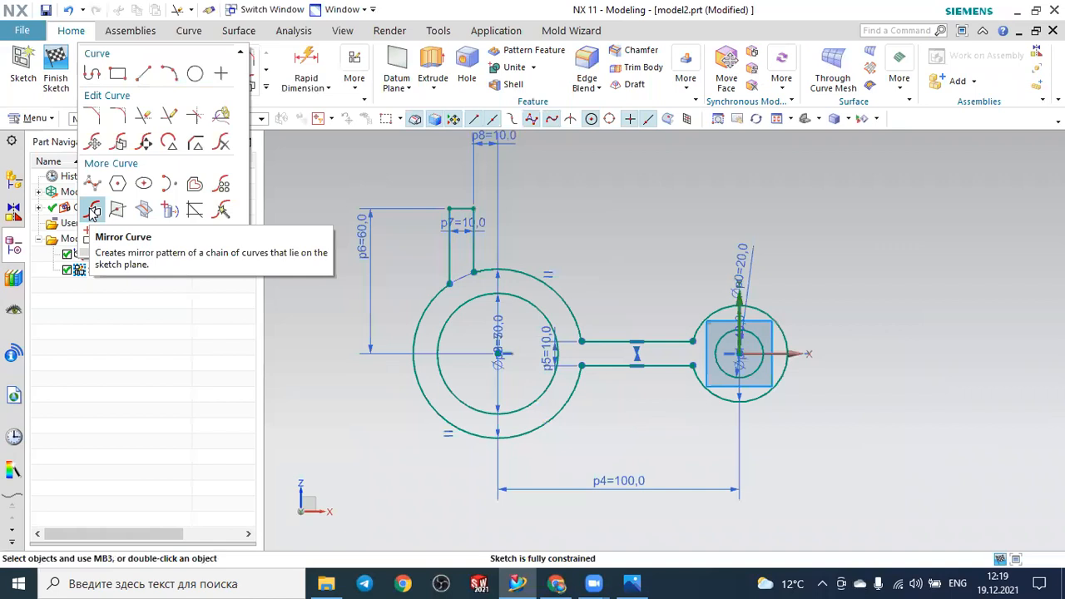
{"action": "left_click", "coordinate": [93, 212]}
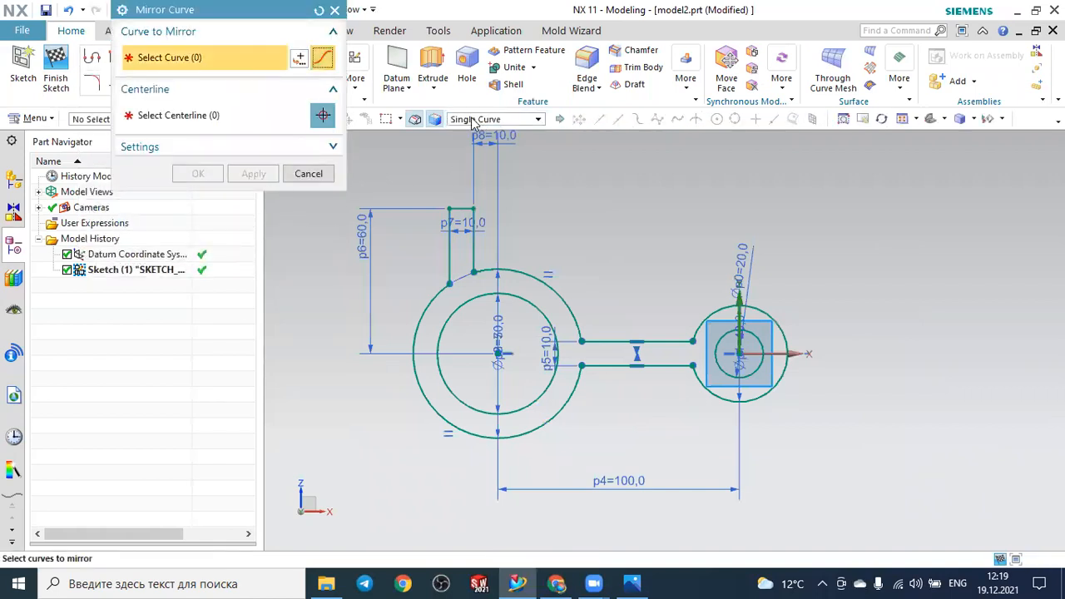
{"action": "left_click", "coordinate": [473, 121]}
{"action": "left_click", "coordinate": [472, 134]}
{"action": "scroll", "coordinate": [449, 221], "scroll_direction": "up", "scroll_amount": 3}
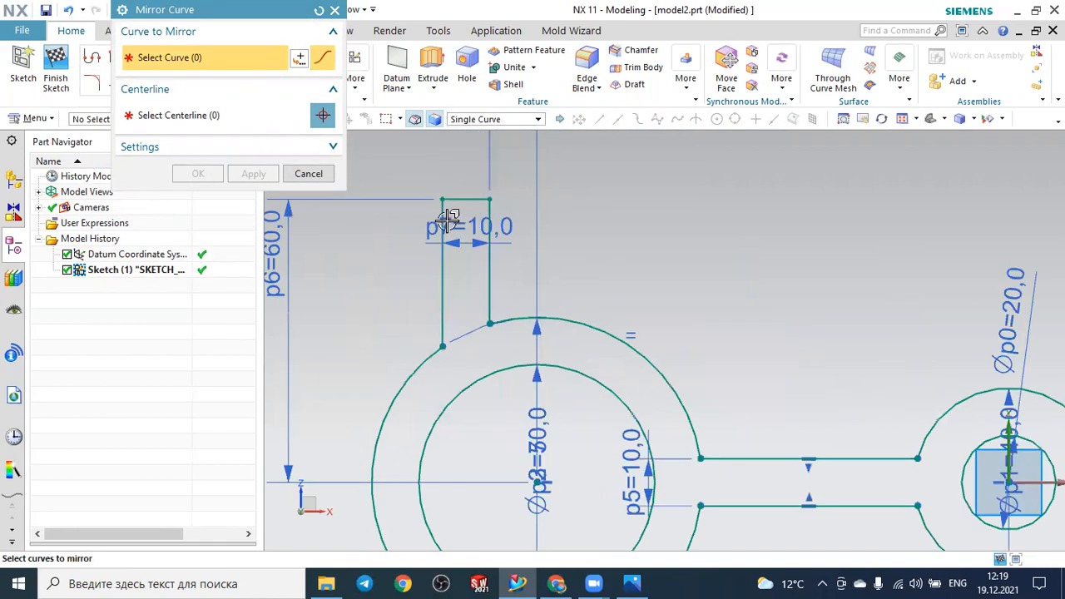
{"action": "left_click", "coordinate": [442, 225]}
{"action": "left_click", "coordinate": [464, 200]}
{"action": "left_click", "coordinate": [490, 233]}
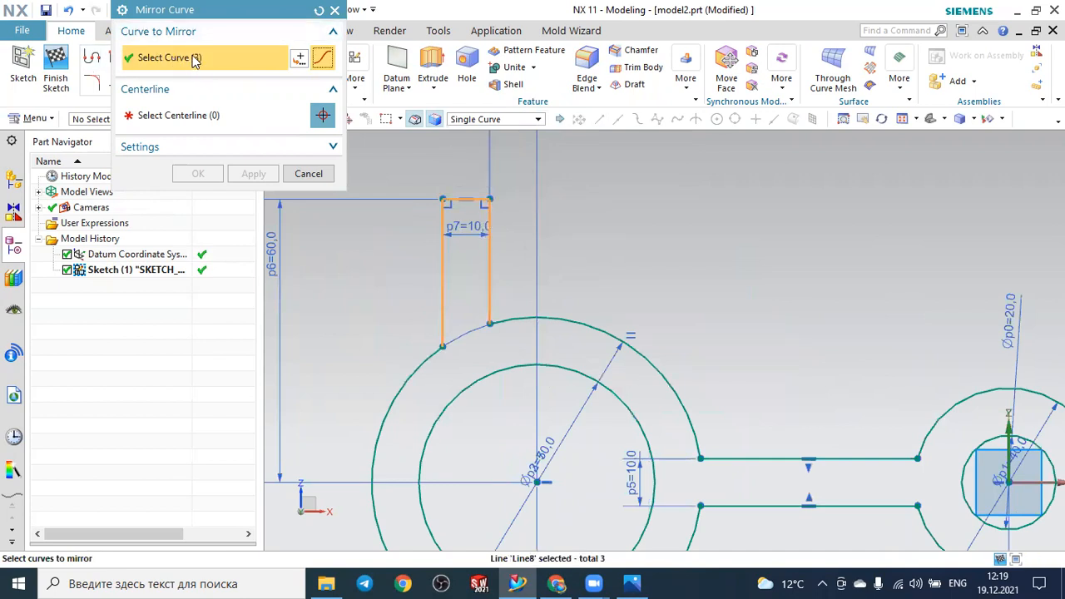
{"action": "left_click", "coordinate": [179, 116]}
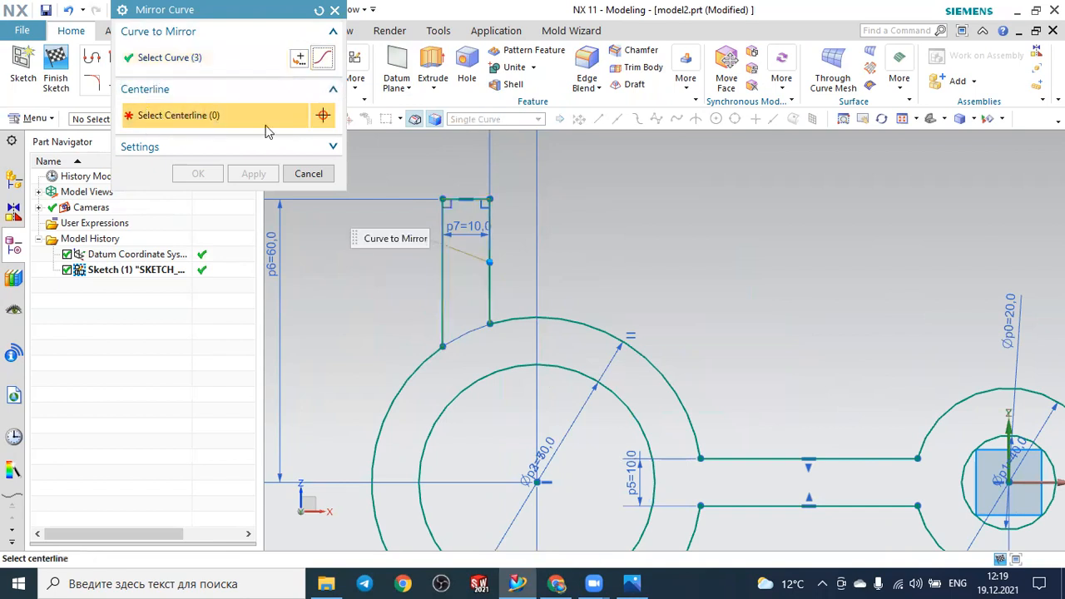
{"action": "scroll", "coordinate": [534, 442], "scroll_direction": "down", "scroll_amount": 3}
{"action": "scroll", "coordinate": [610, 392], "scroll_direction": "up", "scroll_amount": 2}
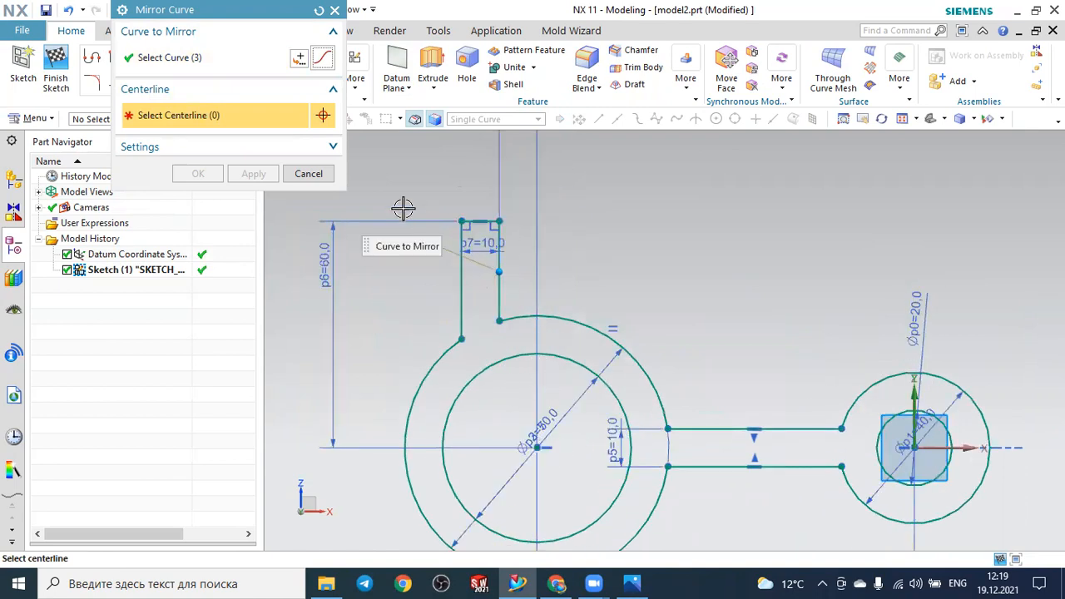
{"action": "left_click", "coordinate": [307, 173]}
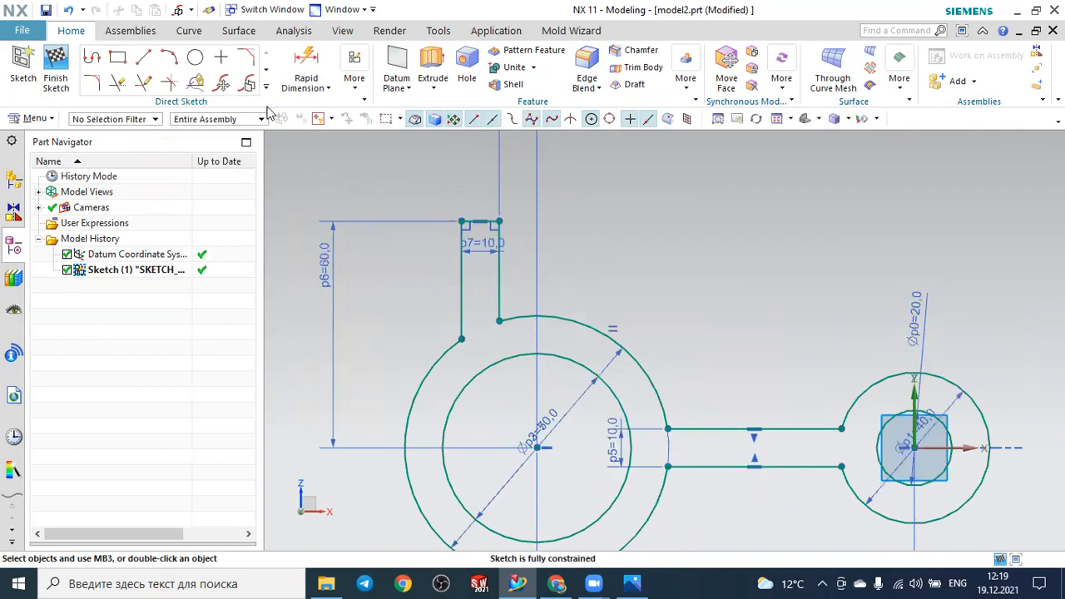
Draw a vertical line about 17 mm long upward from the large boss's centre and convert it to reference.
{"action": "left_click", "coordinate": [144, 57]}
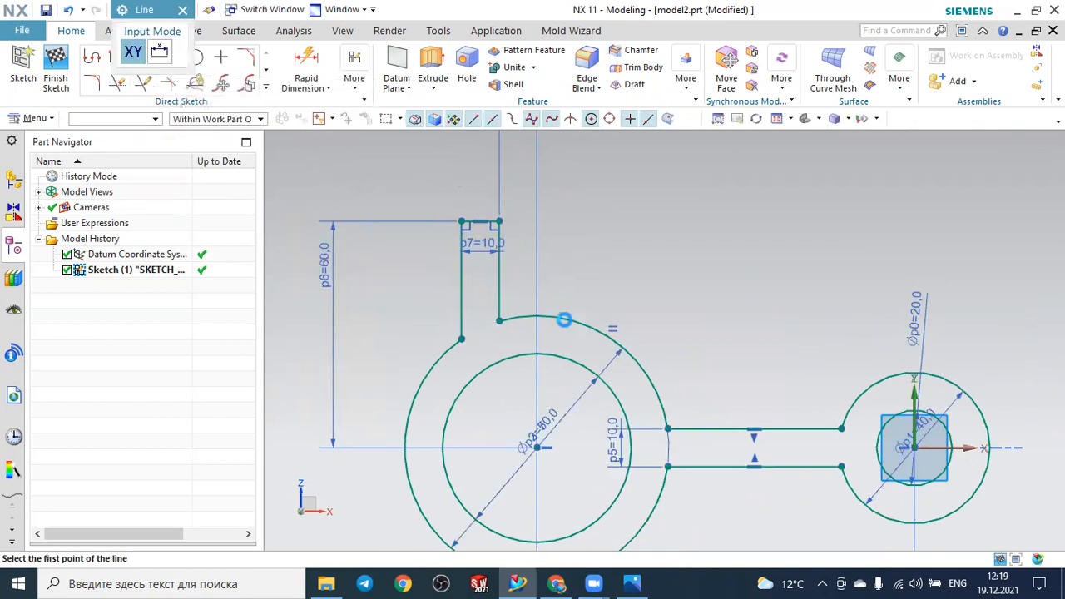
{"action": "scroll", "coordinate": [545, 439], "scroll_direction": "up", "scroll_amount": 2}
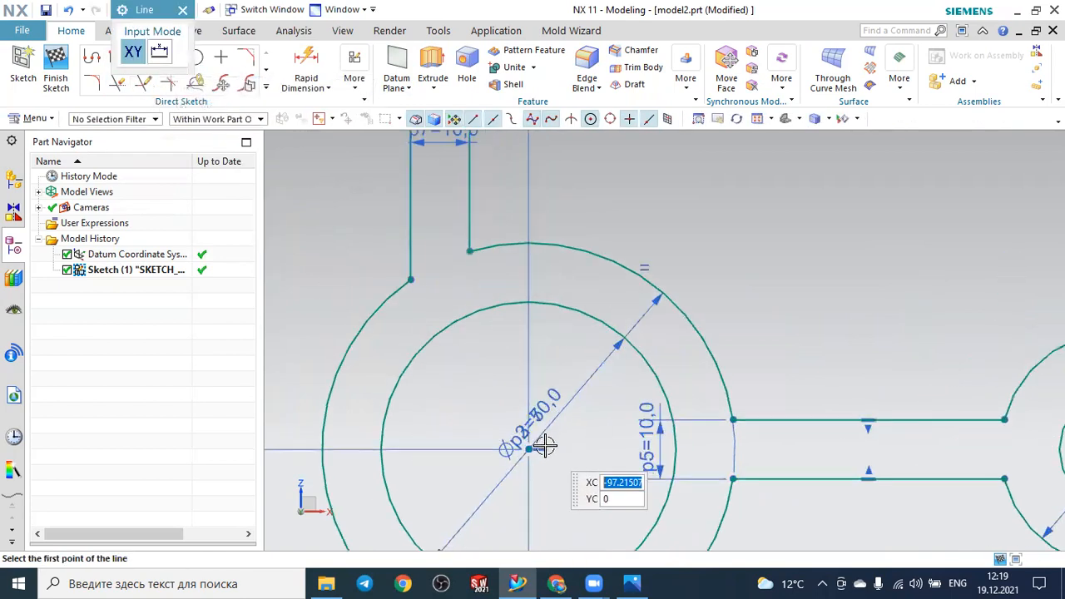
{"action": "left_click", "coordinate": [528, 394]}
{"action": "left_click", "coordinate": [528, 350]}
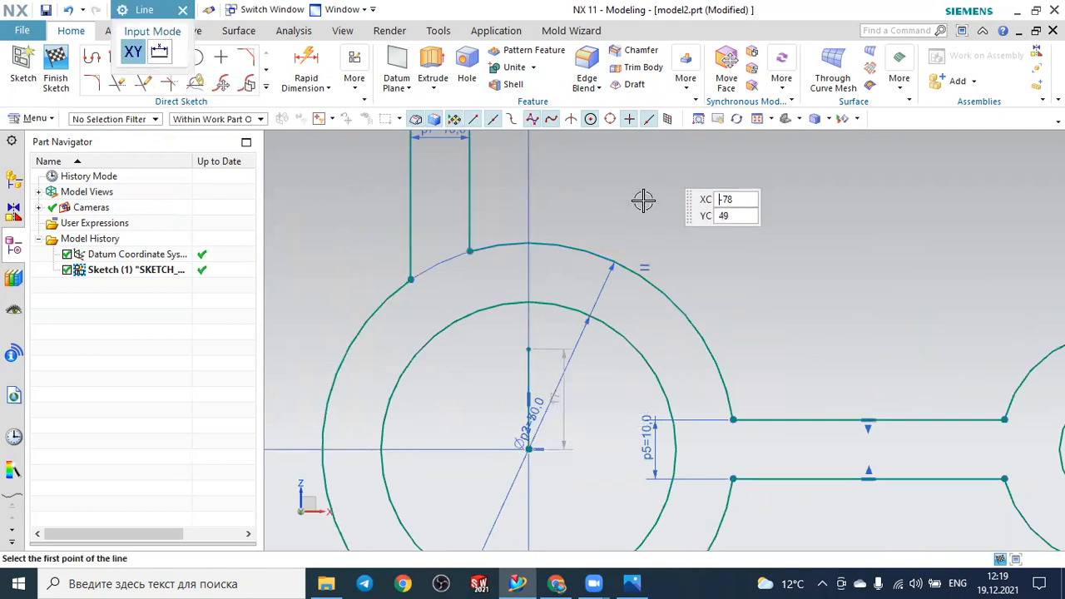
{"action": "key", "text": "Escape"}
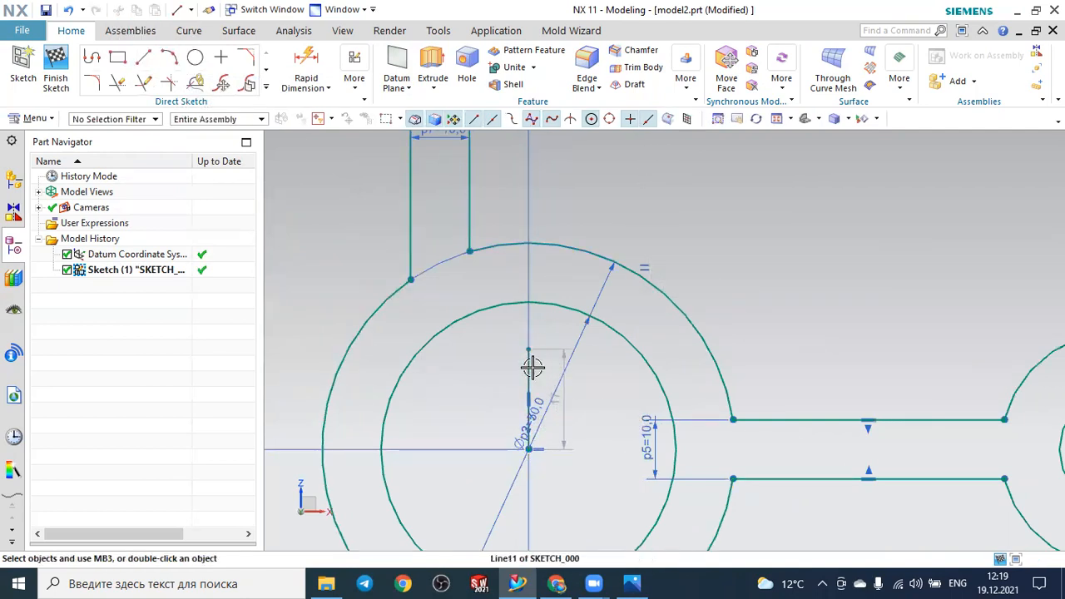
{"action": "left_click", "coordinate": [530, 367]}
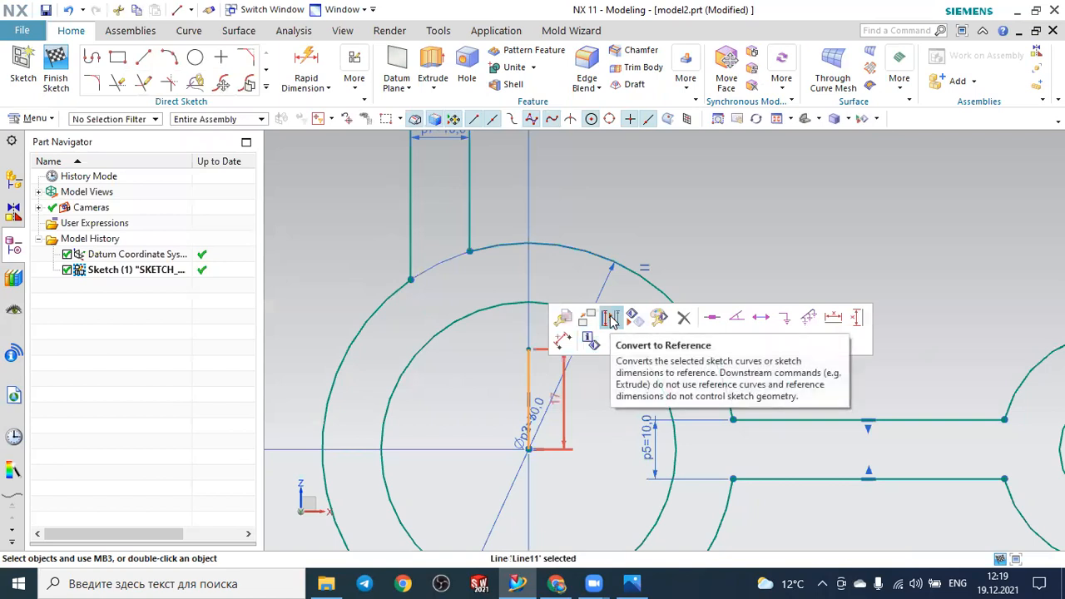
{"action": "left_click", "coordinate": [610, 320]}
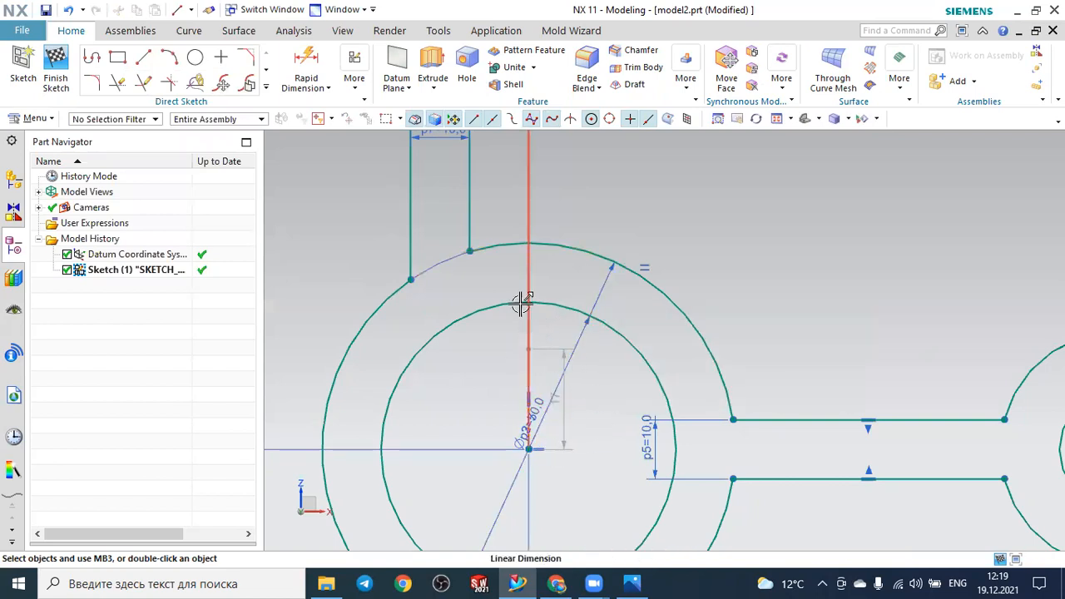
Mirror the upright lug's two sides and top edge about the vertical reference line through the large boss's centre.
{"action": "left_click", "coordinate": [266, 89]}
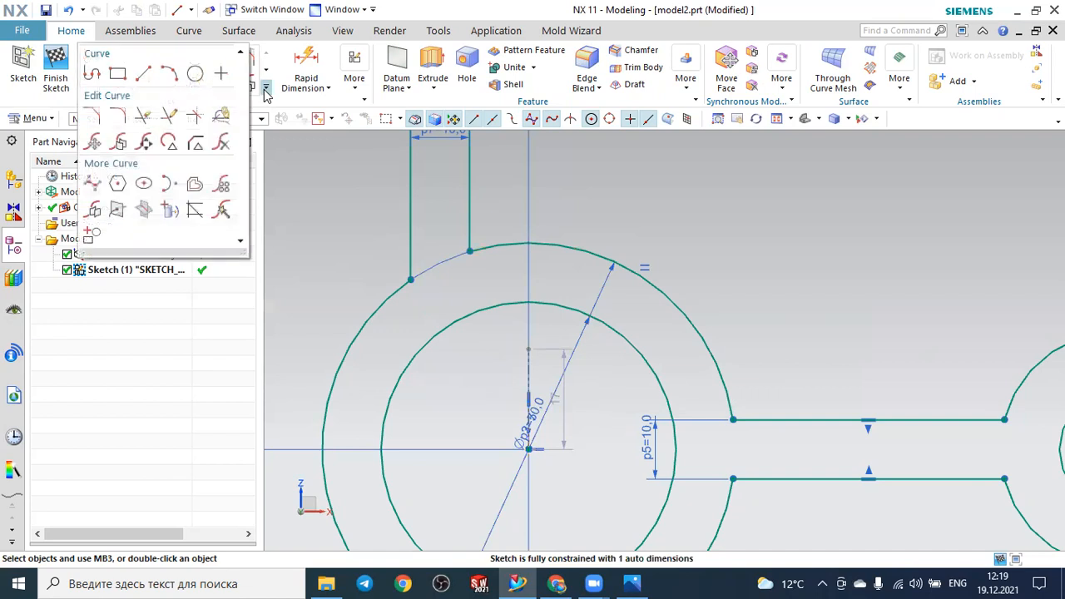
{"action": "left_click", "coordinate": [91, 209]}
{"action": "left_click", "coordinate": [411, 186]}
{"action": "scroll", "coordinate": [479, 198], "scroll_direction": "down", "scroll_amount": 3}
{"action": "scroll", "coordinate": [466, 162], "scroll_direction": "up", "scroll_amount": 3}
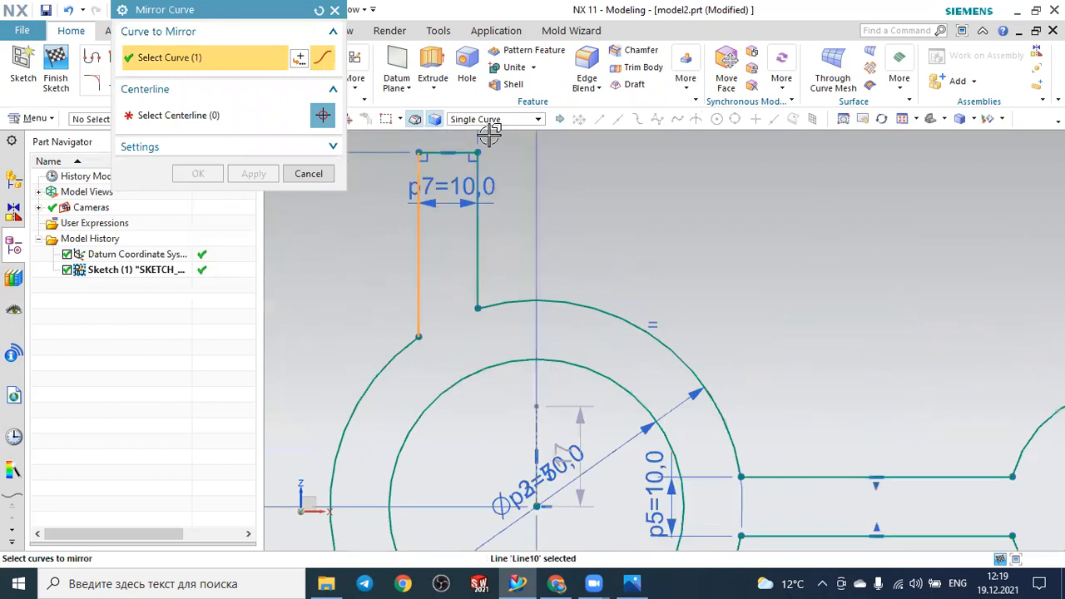
{"action": "left_click", "coordinate": [459, 162]}
{"action": "left_click", "coordinate": [484, 198]}
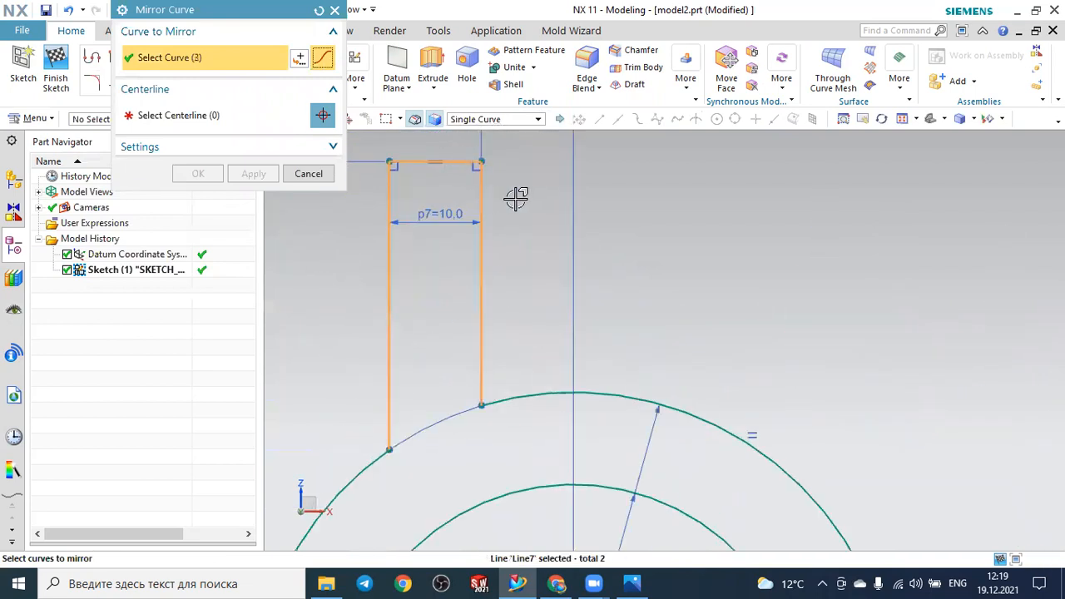
{"action": "left_click", "coordinate": [211, 117]}
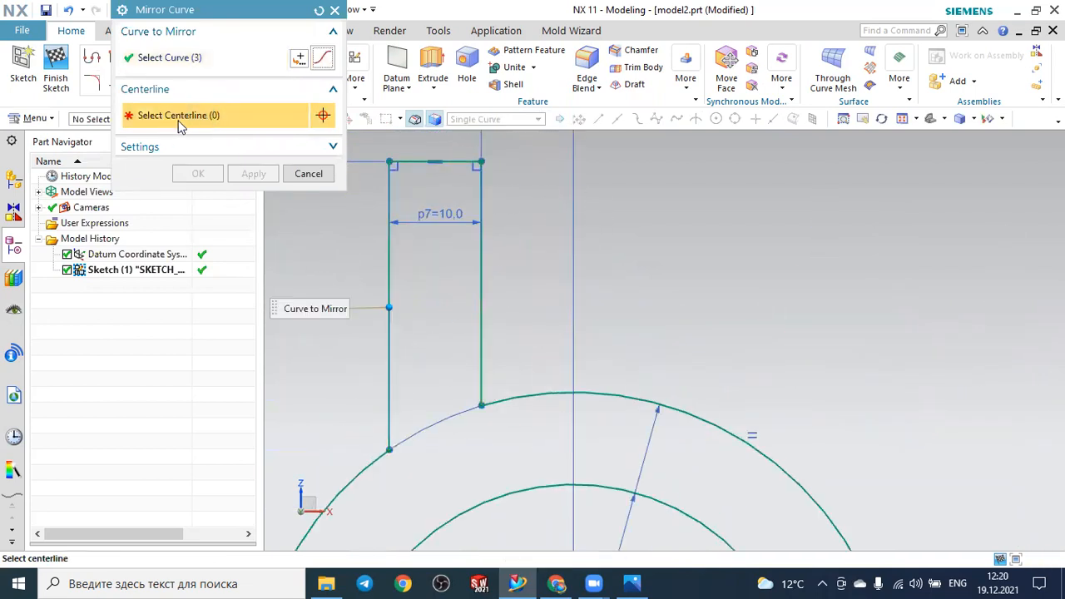
{"action": "scroll", "coordinate": [405, 150], "scroll_direction": "down", "scroll_amount": 3}
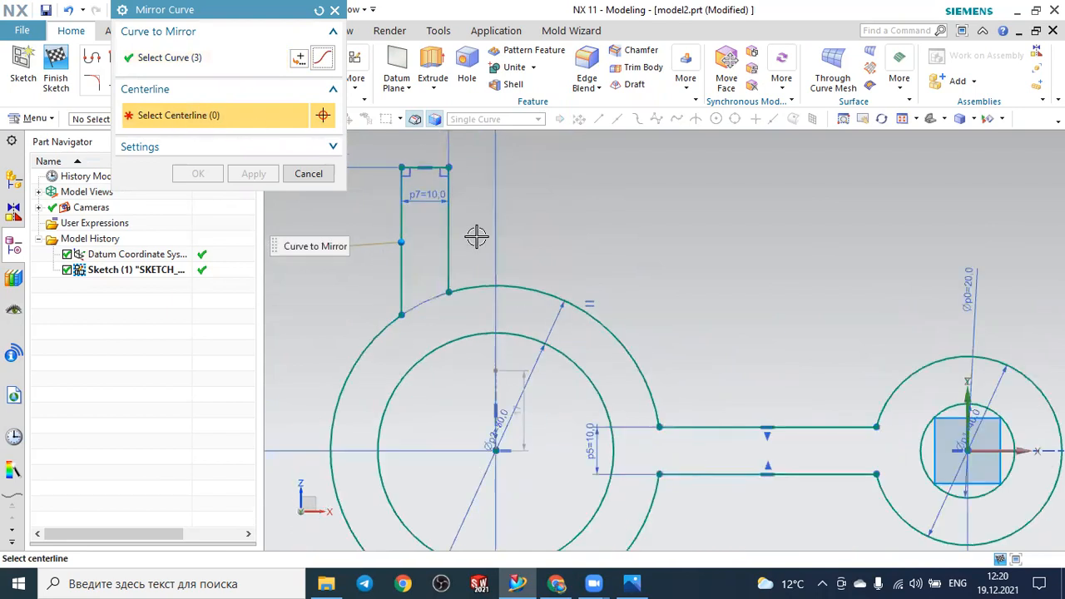
{"action": "left_click", "coordinate": [499, 381]}
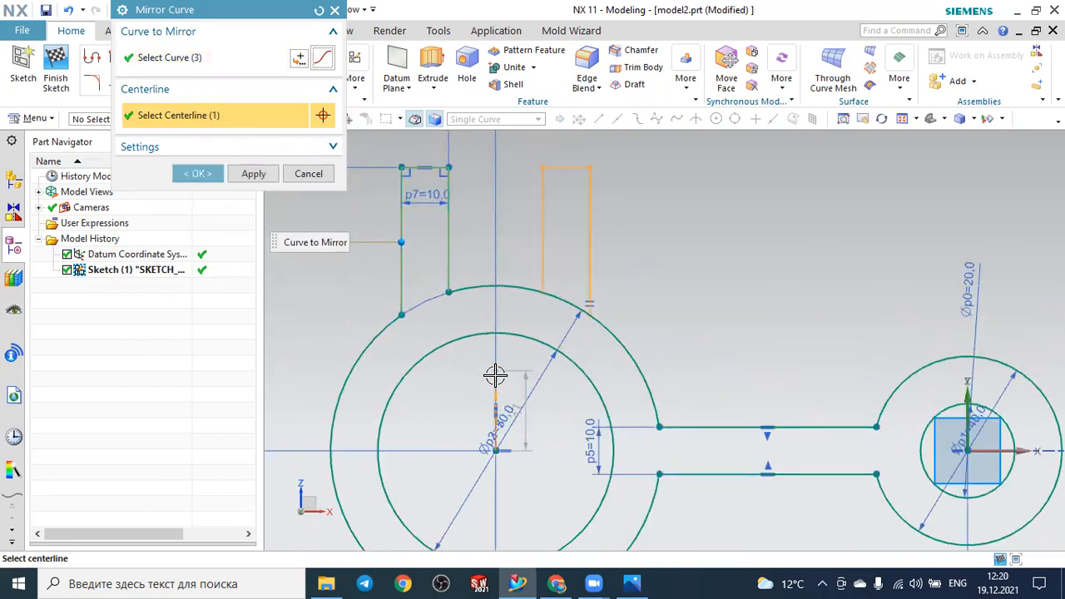
{"action": "left_click", "coordinate": [202, 172]}
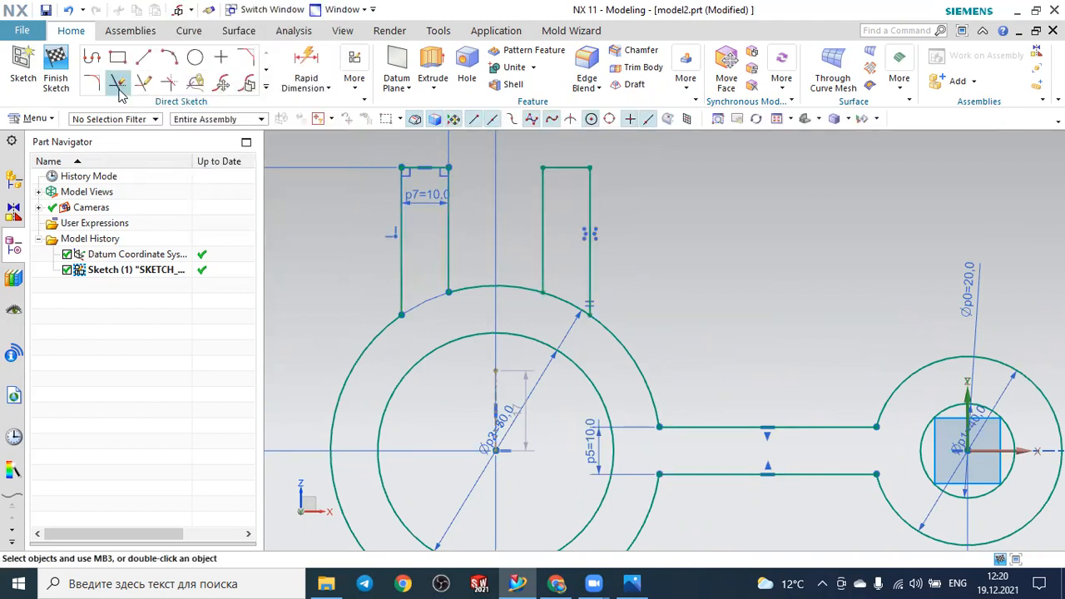
Trim away the large boss's outer arc between the two sides of the mirrored lug.
{"action": "left_click", "coordinate": [118, 84]}
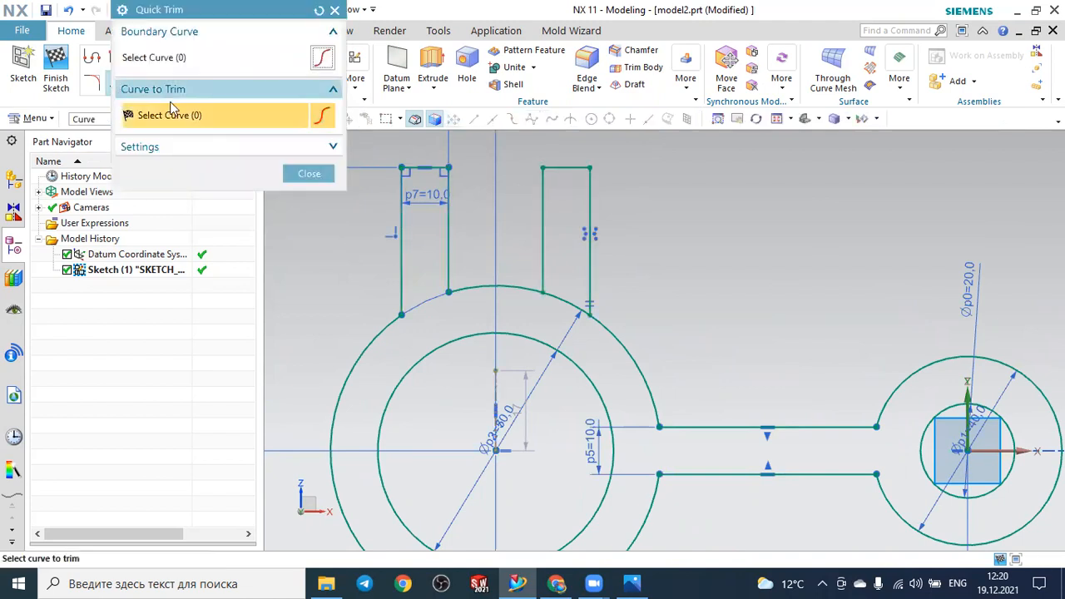
{"action": "left_click", "coordinate": [559, 297]}
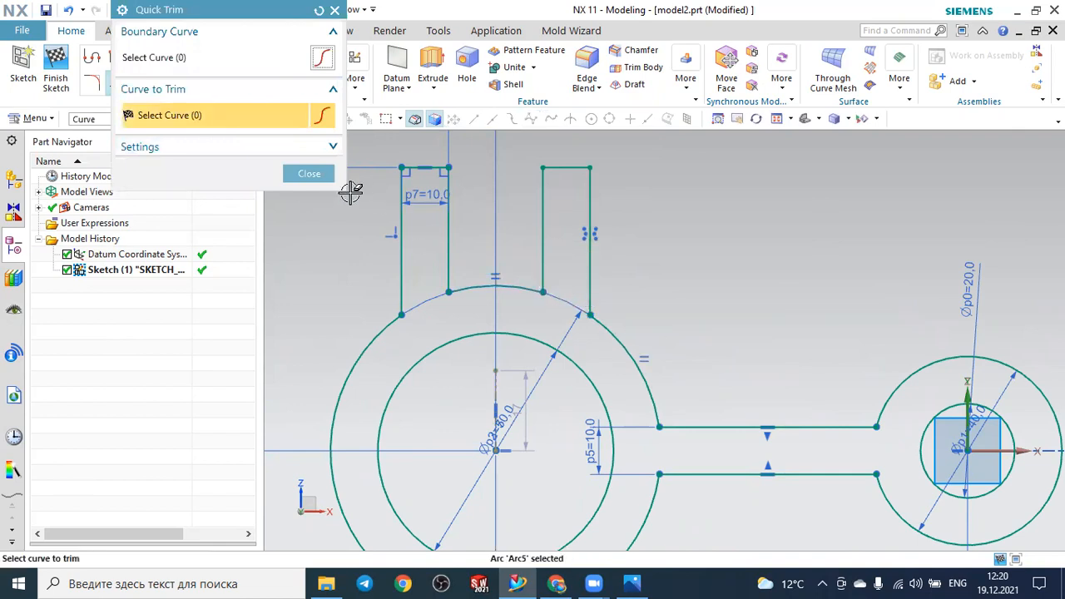
{"action": "left_click", "coordinate": [320, 175]}
{"action": "scroll", "coordinate": [618, 316], "scroll_direction": "down", "scroll_amount": 2}
{"action": "scroll", "coordinate": [618, 316], "scroll_direction": "down", "scroll_amount": 4}
{"action": "scroll", "coordinate": [838, 292], "scroll_direction": "up", "scroll_amount": 2}
{"action": "scroll", "coordinate": [779, 283], "scroll_direction": "down", "scroll_amount": 2}
{"action": "scroll", "coordinate": [618, 392], "scroll_direction": "up", "scroll_amount": 2}
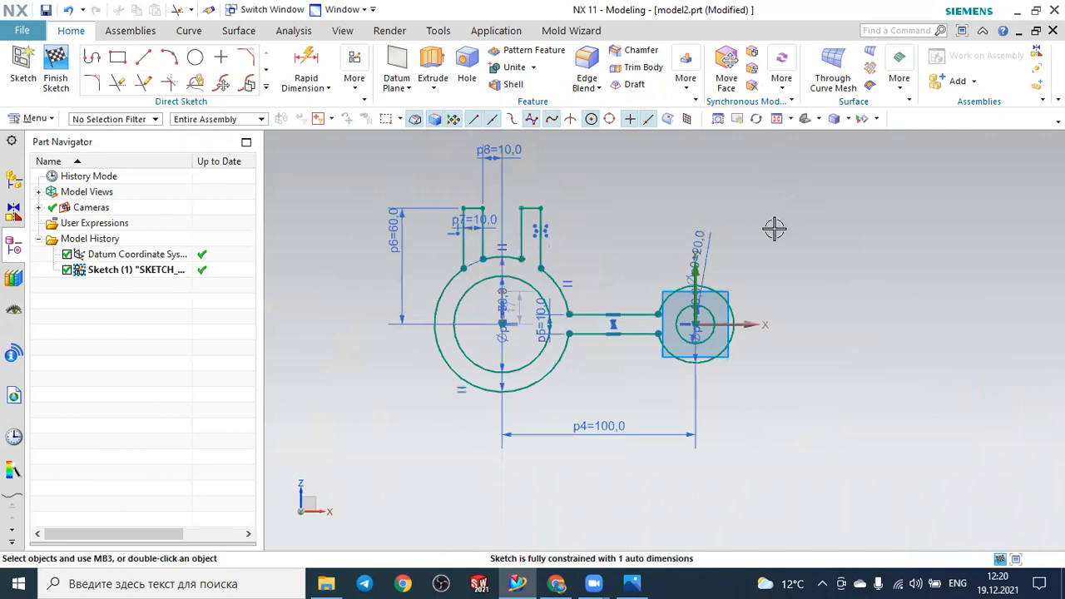
Check the bracket's depth in the reference drawing and finish the sketch.
{"action": "left_click", "coordinate": [634, 583]}
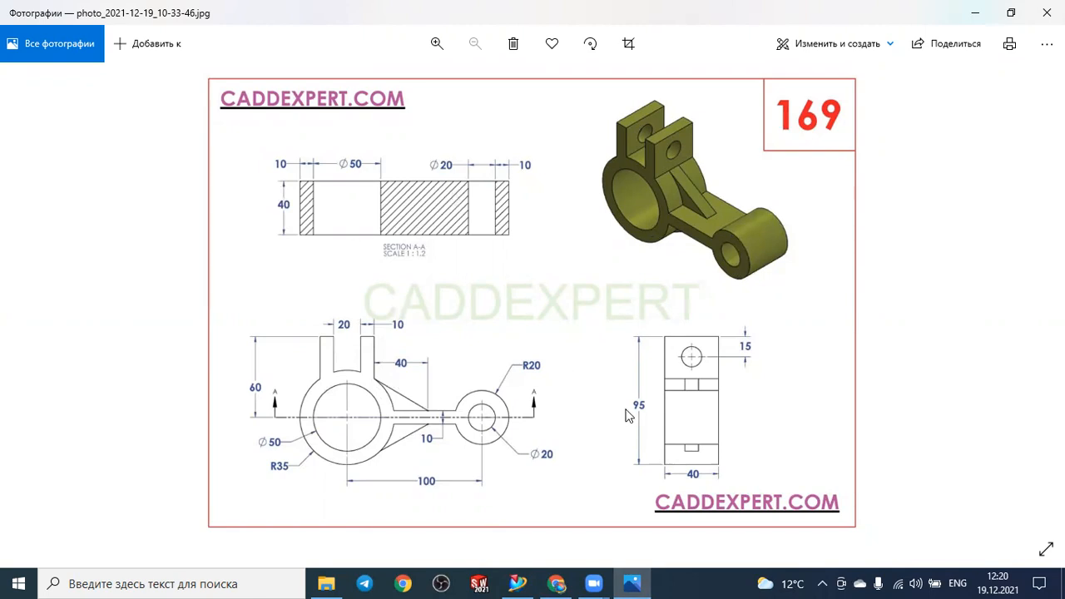
{"action": "left_click", "coordinate": [517, 583]}
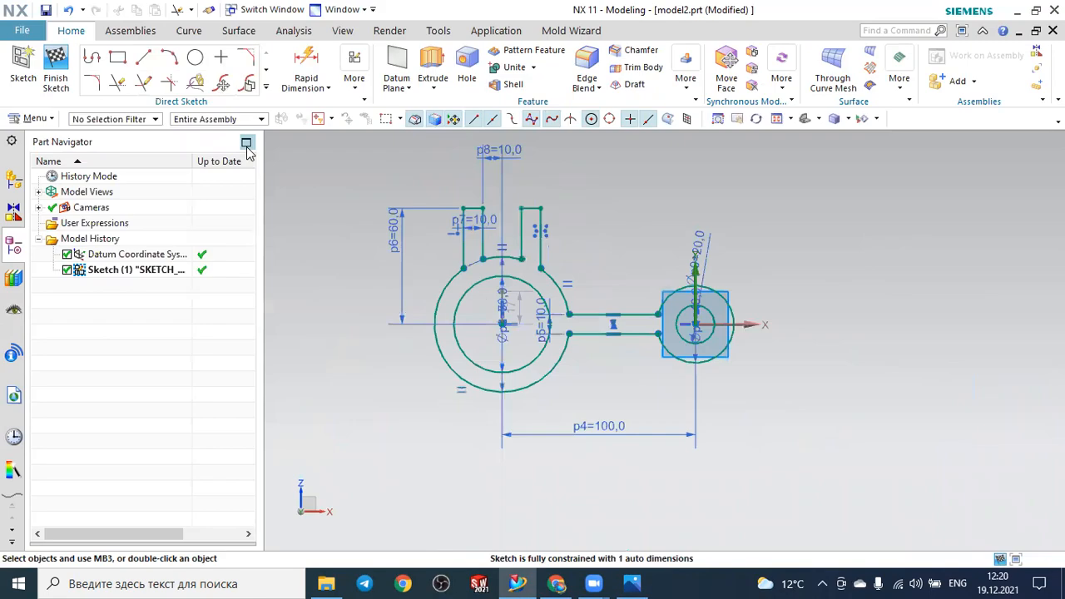
{"action": "scroll", "coordinate": [432, 236], "scroll_direction": "down", "scroll_amount": 1}
{"action": "mouse_move", "coordinate": [599, 169]}
{"action": "middle_mouse_down"}
{"action": "mouse_move", "coordinate": [574, 190]}
{"action": "mouse_move", "coordinate": [613, 173]}
{"action": "mouse_move", "coordinate": [587, 185]}
{"action": "middle_mouse_up"}
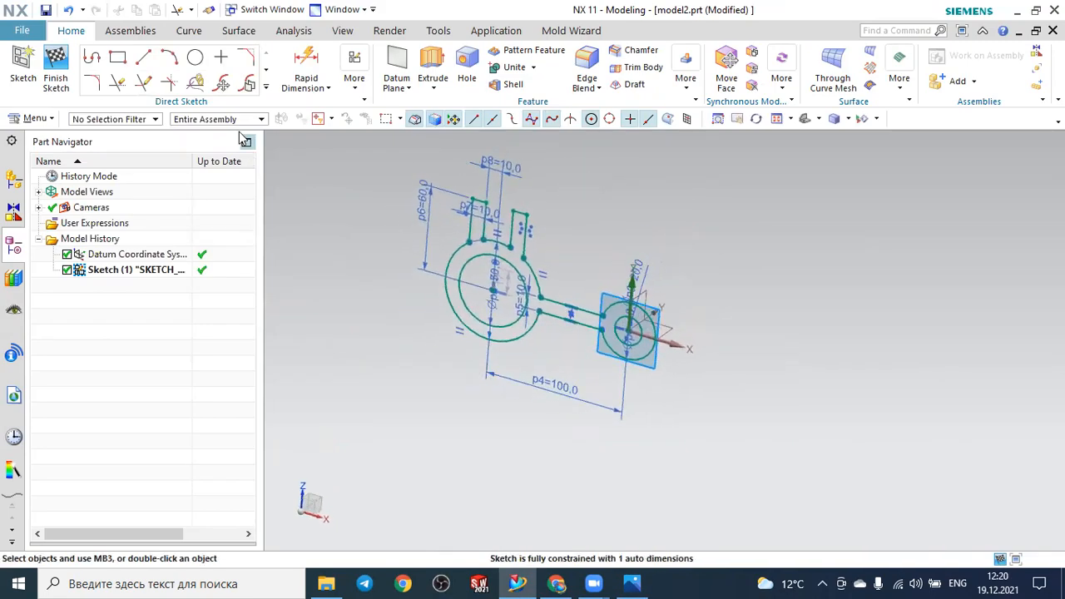
{"action": "left_click", "coordinate": [56, 68]}
{"action": "mouse_move", "coordinate": [408, 261]}
{"action": "middle_mouse_down"}
{"action": "mouse_move", "coordinate": [416, 216]}
{"action": "mouse_move", "coordinate": [428, 241]}
{"action": "mouse_move", "coordinate": [388, 233]}
{"action": "mouse_move", "coordinate": [396, 250]}
{"action": "middle_mouse_up"}
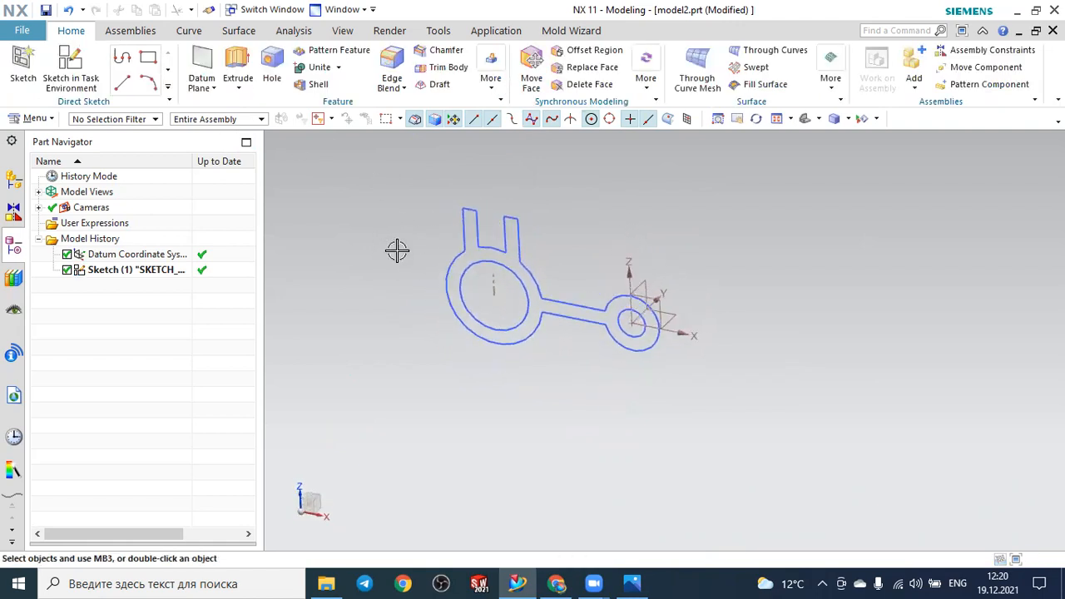
Extrude the bracket profile, selected as Region Boundary Curves, with a Symmetric Value of 20 mm.
{"action": "left_click", "coordinate": [235, 62]}
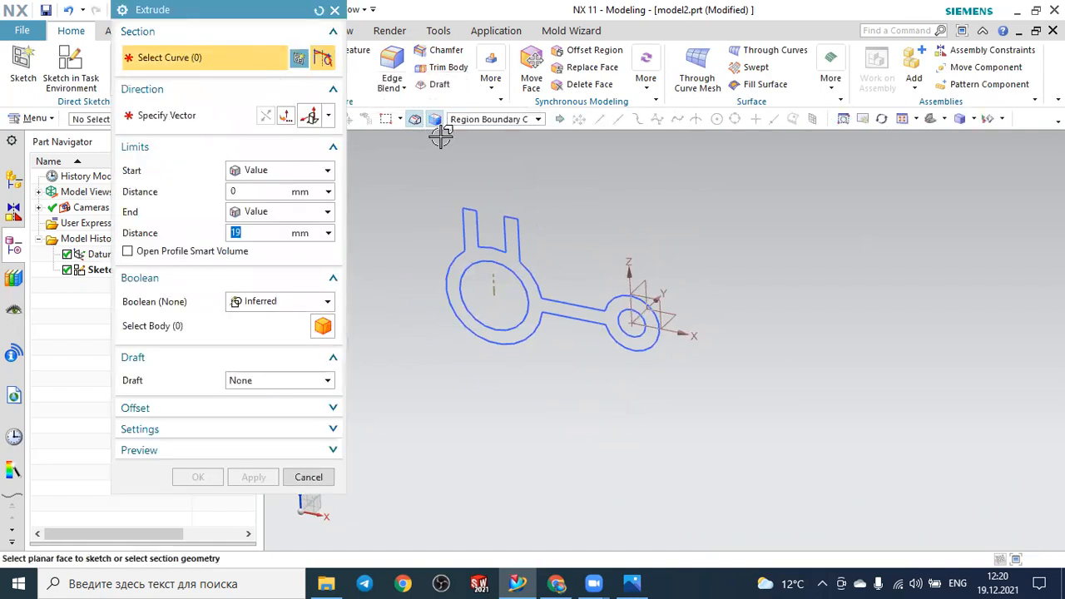
{"action": "scroll", "coordinate": [520, 183], "scroll_direction": "down", "scroll_amount": 2}
{"action": "left_click", "coordinate": [465, 121]}
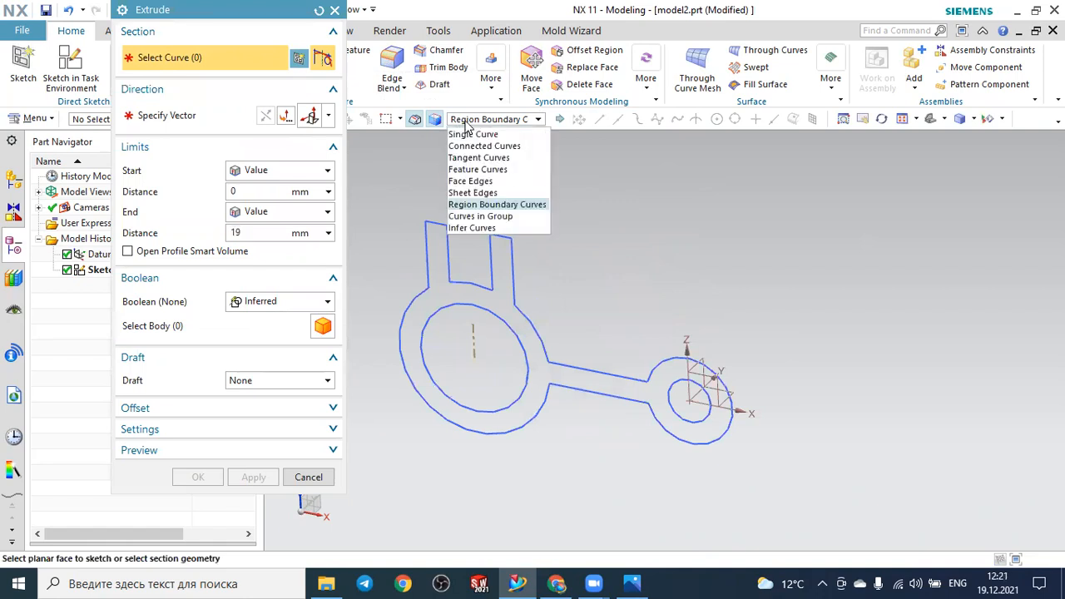
{"action": "left_click", "coordinate": [483, 207]}
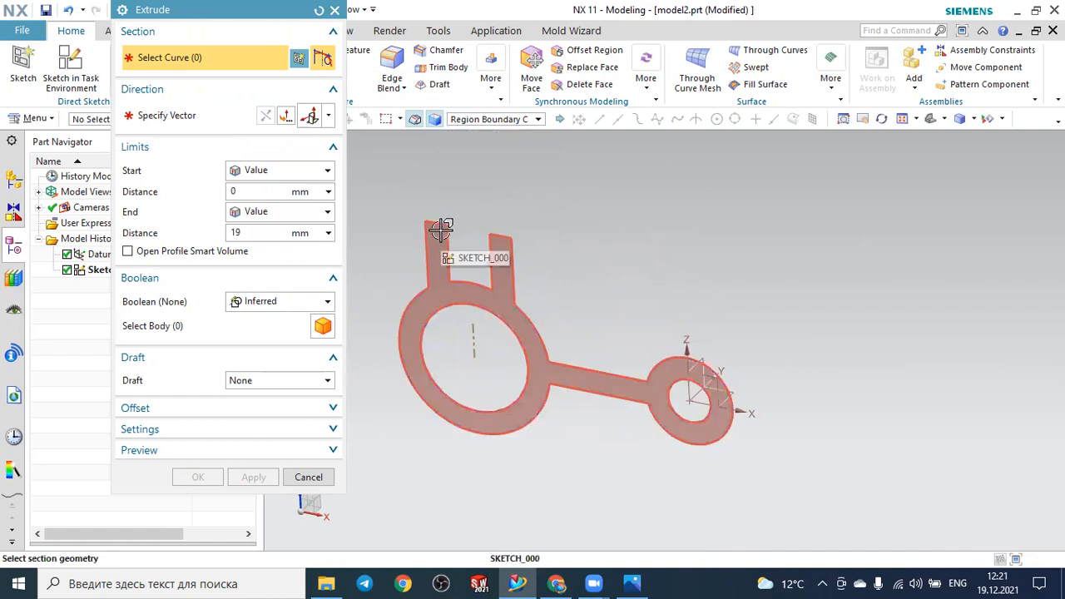
{"action": "left_click", "coordinate": [429, 243]}
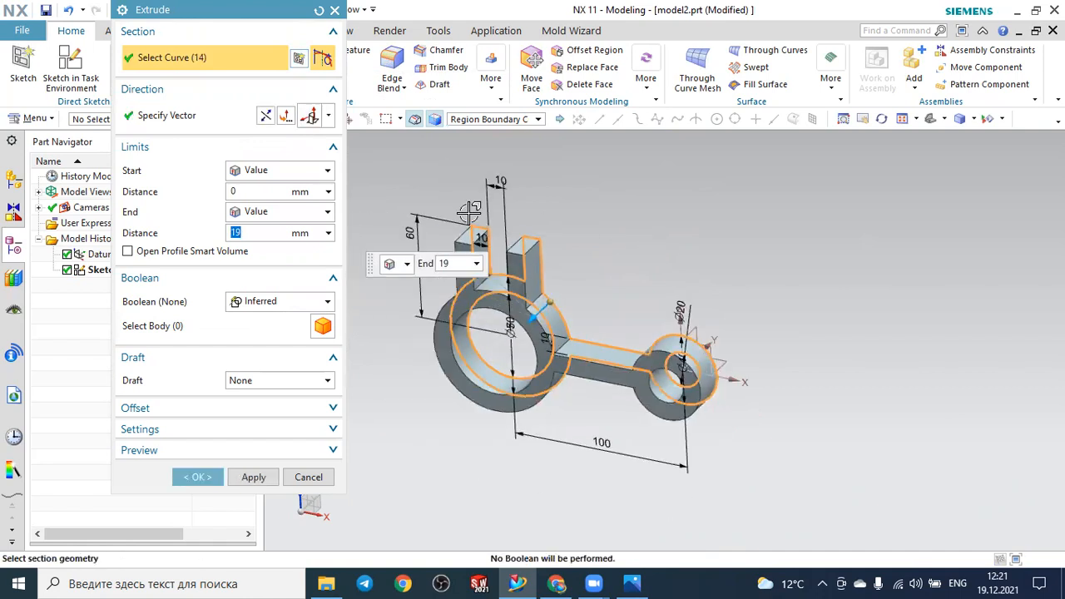
{"action": "left_click", "coordinate": [271, 171]}
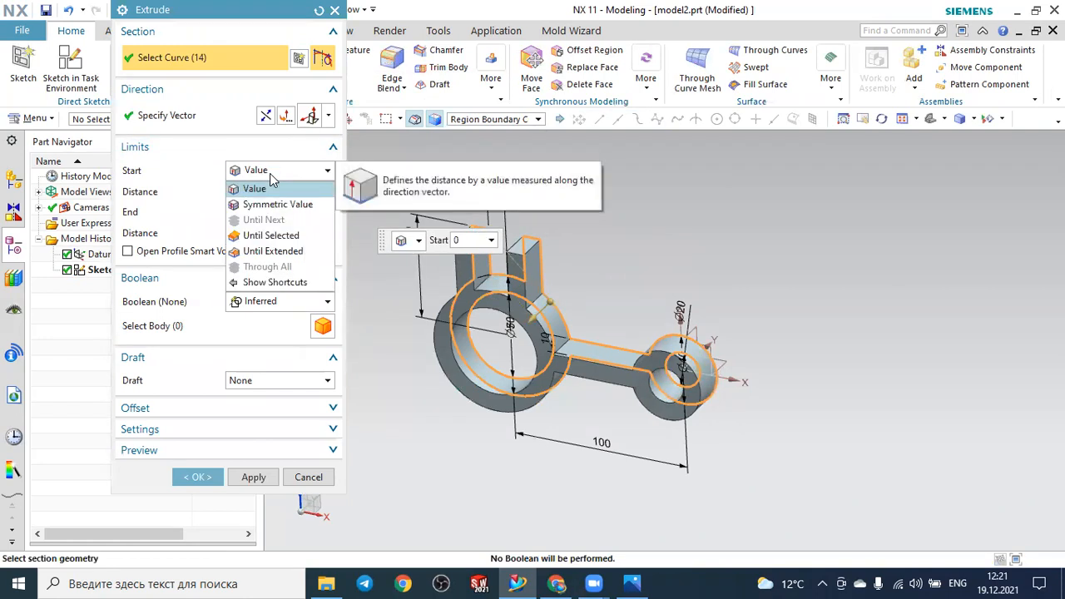
{"action": "left_click", "coordinate": [268, 205]}
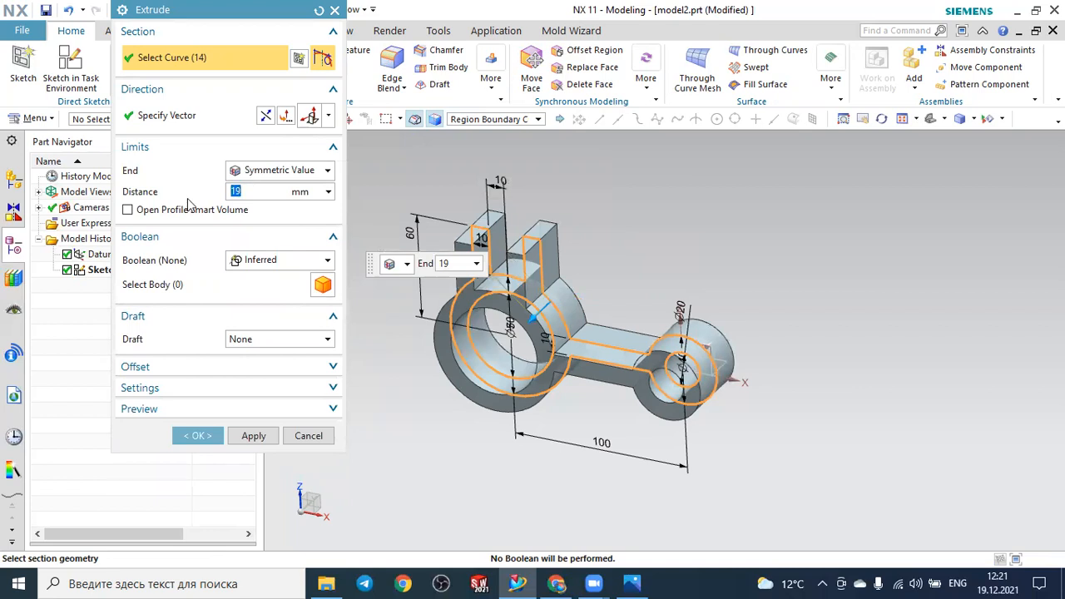
{"action": "type", "text": "20"}
{"action": "left_click", "coordinate": [200, 435]}
{"action": "scroll", "coordinate": [514, 334], "scroll_direction": "down", "scroll_amount": 2}
{"action": "mouse_move", "coordinate": [514, 334]}
{"action": "middle_mouse_down"}
{"action": "mouse_move", "coordinate": [432, 301]}
{"action": "mouse_move", "coordinate": [452, 302]}
{"action": "mouse_move", "coordinate": [441, 309]}
{"action": "middle_mouse_up"}
{"action": "scroll", "coordinate": [581, 309], "scroll_direction": "up", "scroll_amount": 2}
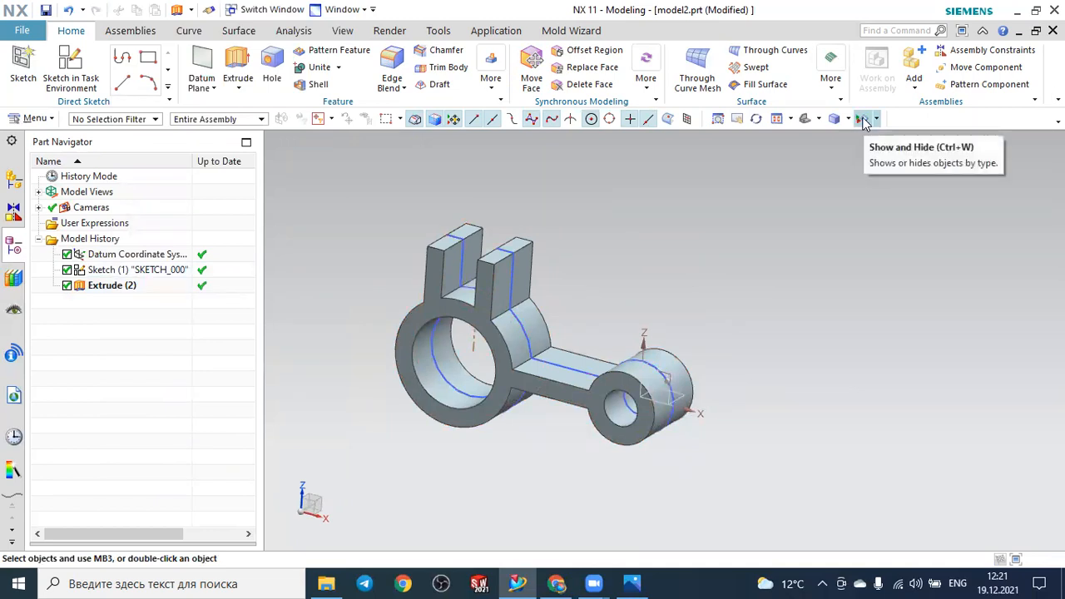
Hide all sketches by type so that only the solid bracket and datum coordinate system are displayed.
{"action": "left_click", "coordinate": [863, 120]}
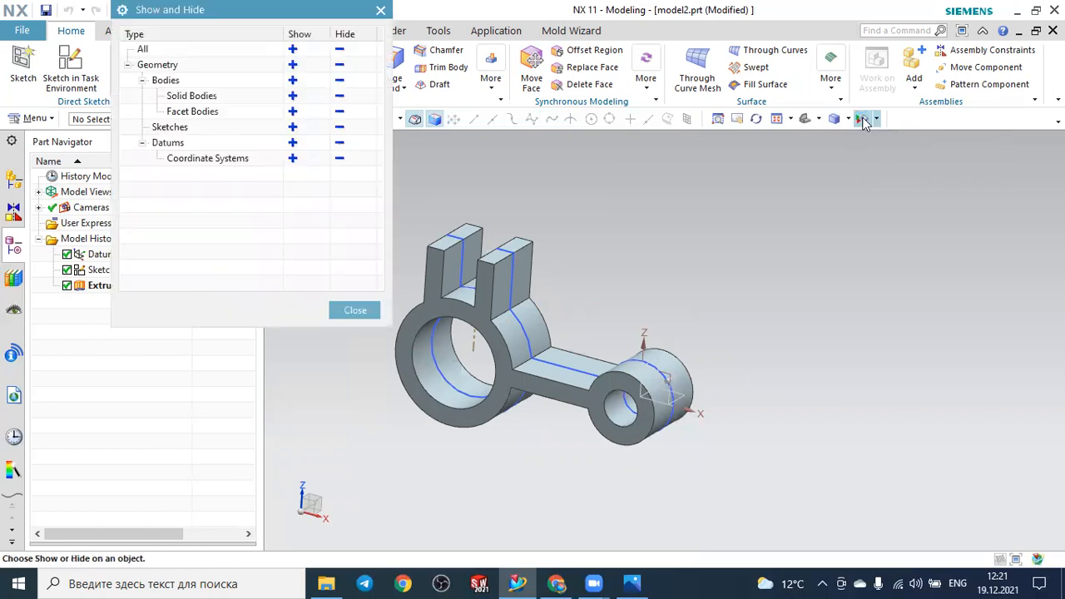
{"action": "left_click", "coordinate": [339, 129]}
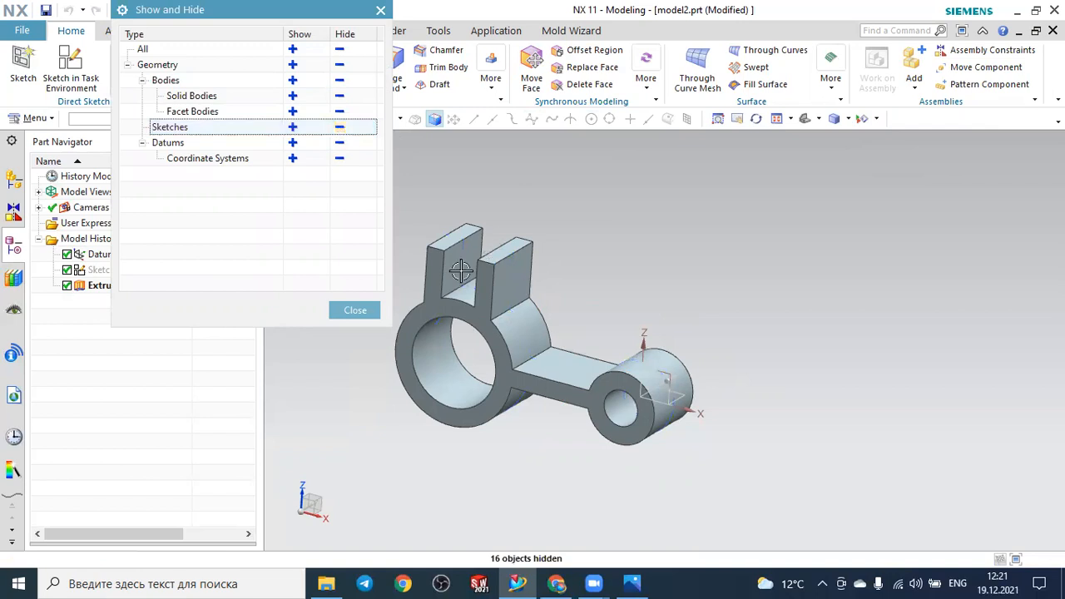
{"action": "left_click", "coordinate": [355, 309]}
{"action": "mouse_move", "coordinate": [375, 295]}
{"action": "middle_mouse_down"}
{"action": "mouse_move", "coordinate": [380, 274]}
{"action": "mouse_move", "coordinate": [379, 287]}
{"action": "middle_mouse_up"}
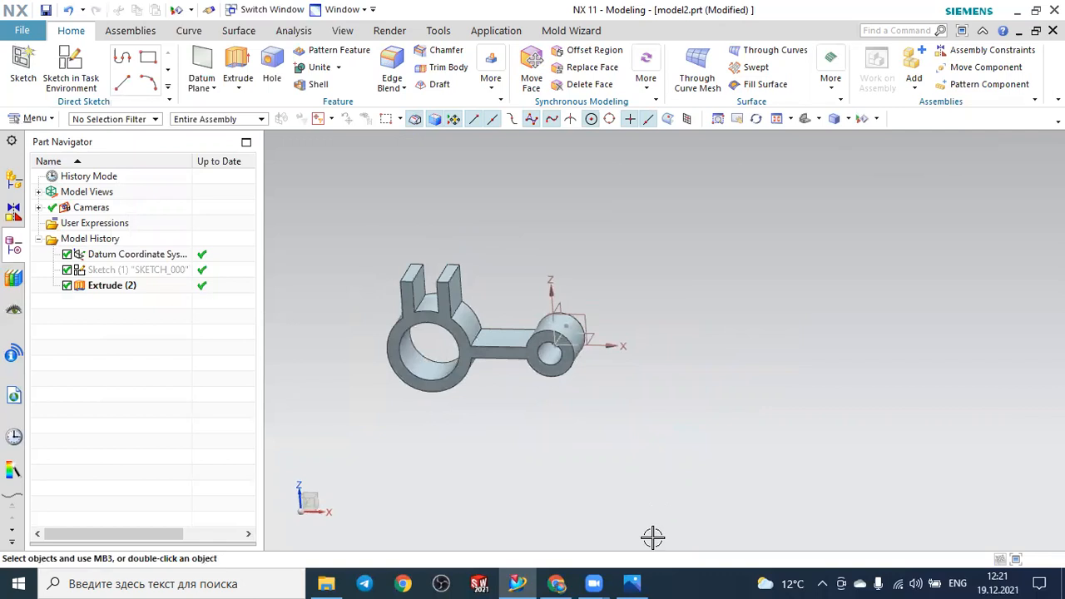
Check the lug hole in the reference drawing and start a sketch on the outer face of the lug facing the small boss.
{"action": "left_click", "coordinate": [632, 583]}
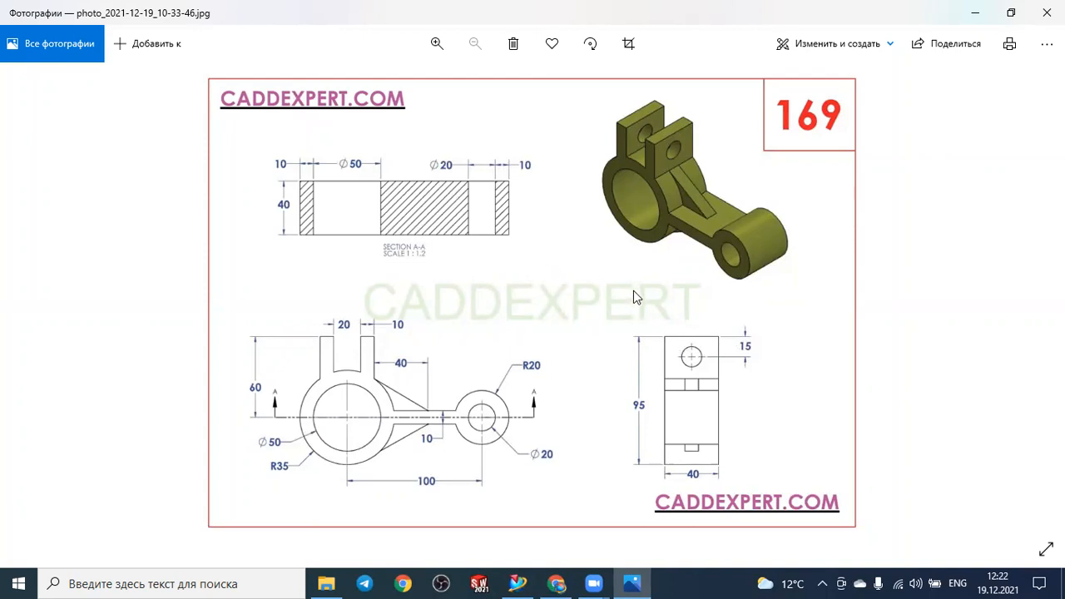
{"action": "scroll", "coordinate": [690, 351], "scroll_direction": "up", "scroll_amount": 1}
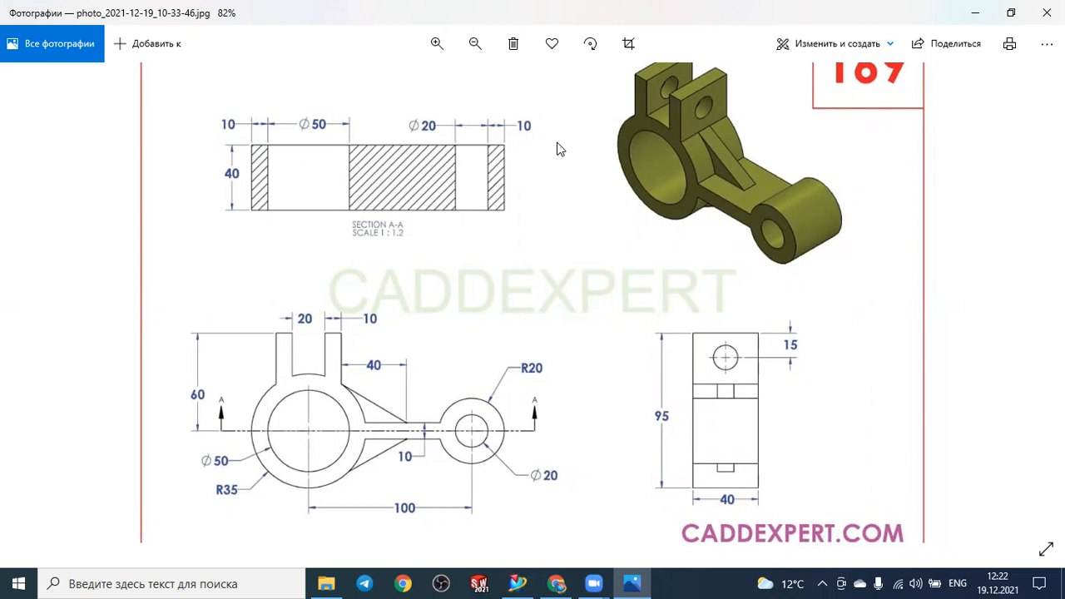
{"action": "scroll", "coordinate": [559, 148], "scroll_direction": "down", "scroll_amount": 3, "text": "ctrl"}
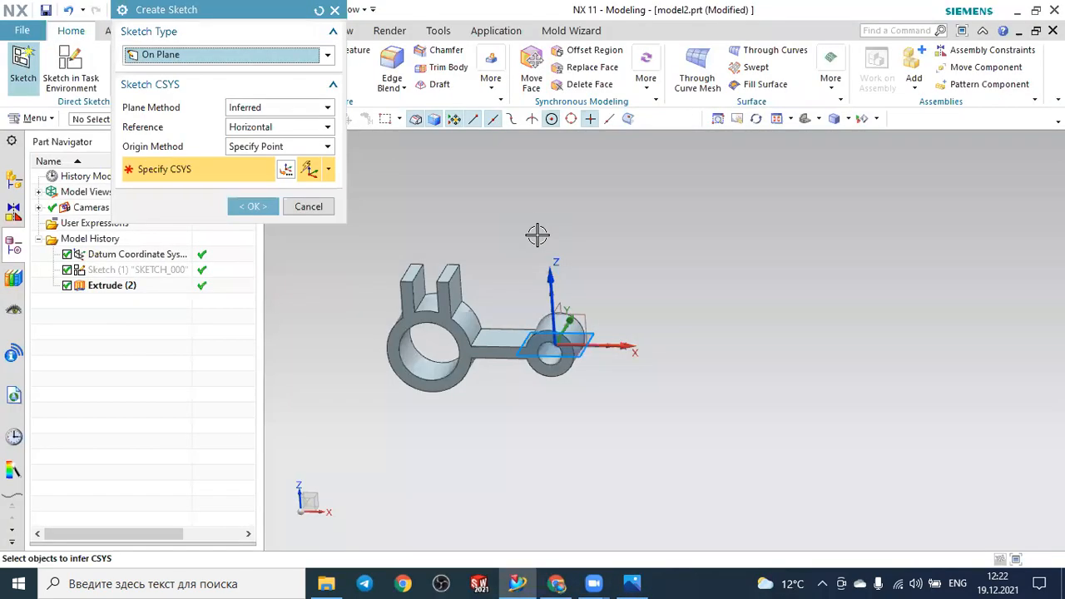
{"action": "mouse_move", "coordinate": [532, 235]}
{"action": "middle_mouse_down"}
{"action": "mouse_move", "coordinate": [490, 239]}
{"action": "mouse_move", "coordinate": [454, 271]}
{"action": "middle_mouse_up"}
{"action": "left_click", "coordinate": [453, 284]}
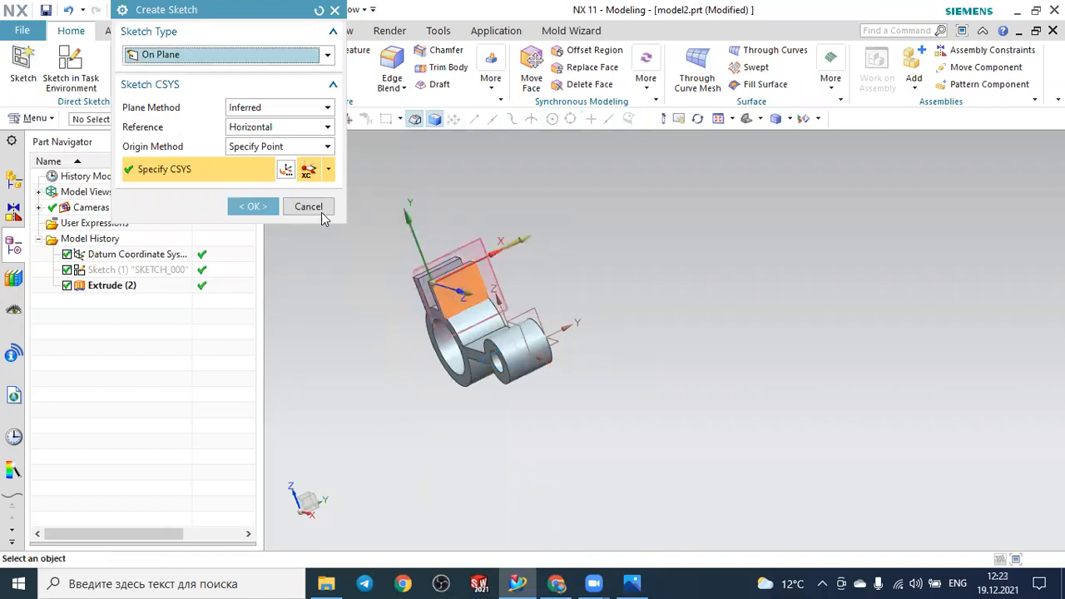
{"action": "left_click", "coordinate": [256, 207]}
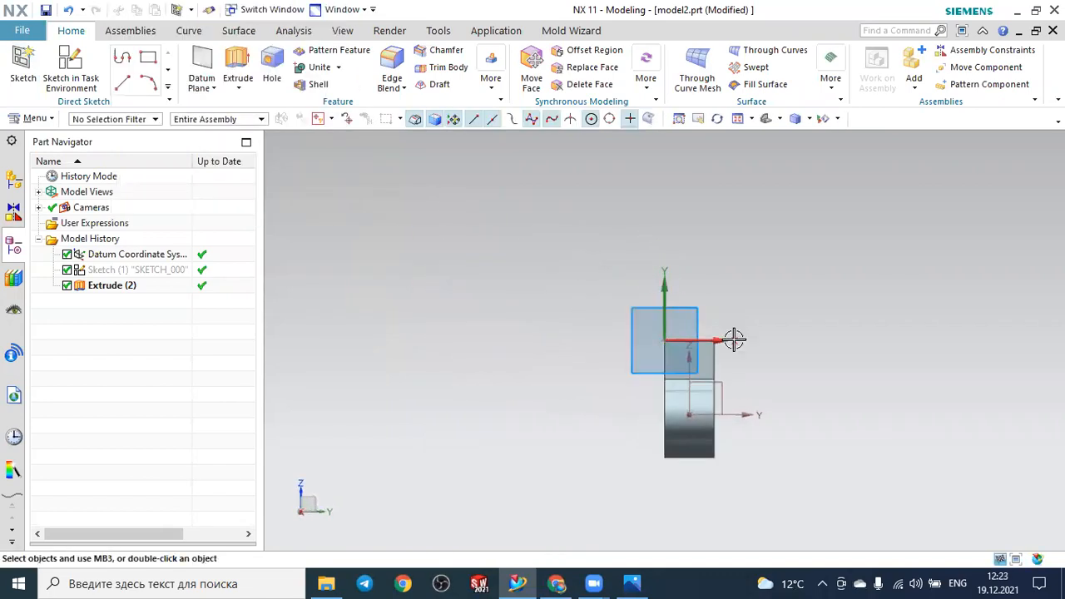
Draw a circle with a diameter of 15 mm near the middle of the lug face.
{"action": "left_click", "coordinate": [195, 57]}
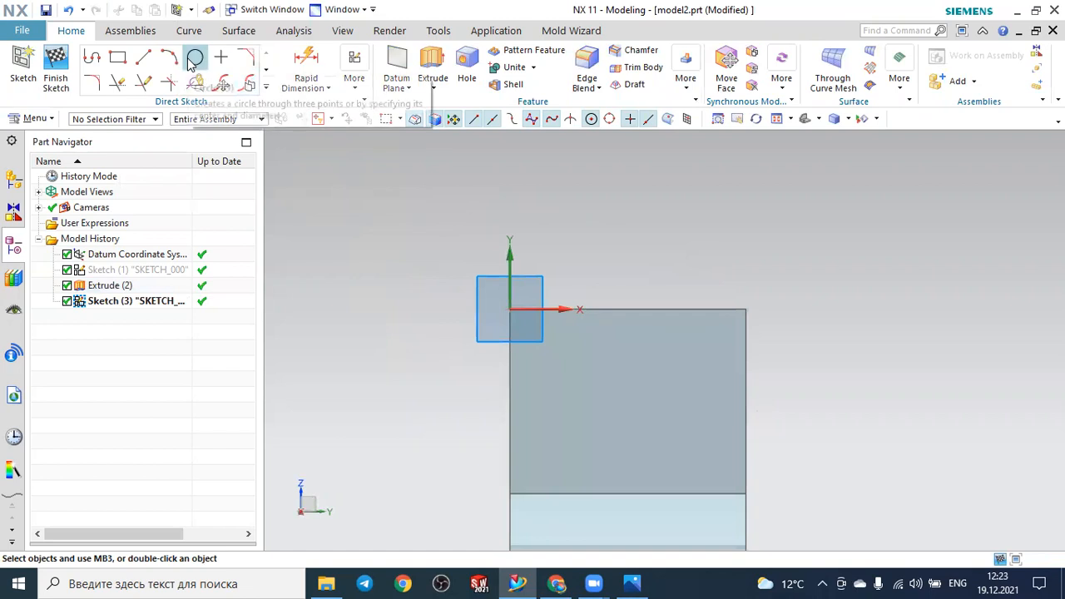
{"action": "left_click", "coordinate": [623, 398]}
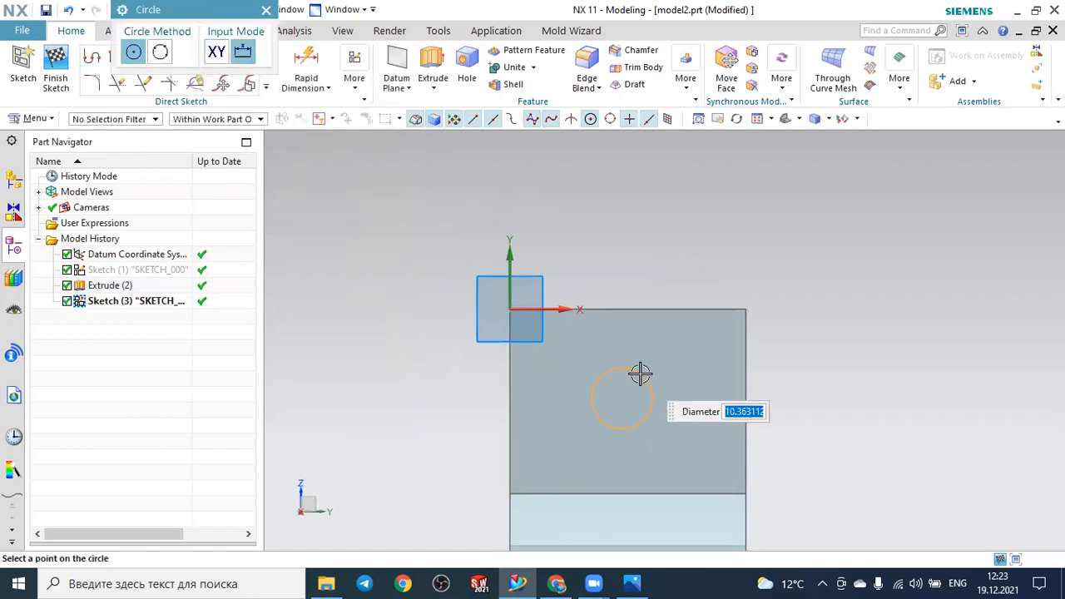
{"action": "type", "text": "1"}
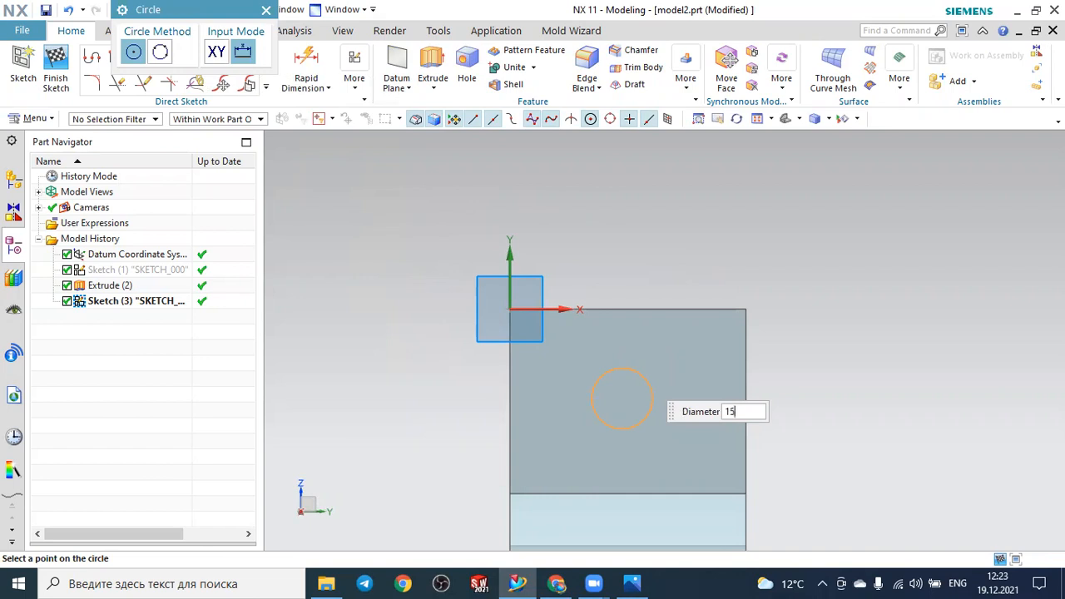
{"action": "type", "text": "5"}
{"action": "key", "text": "Return"}
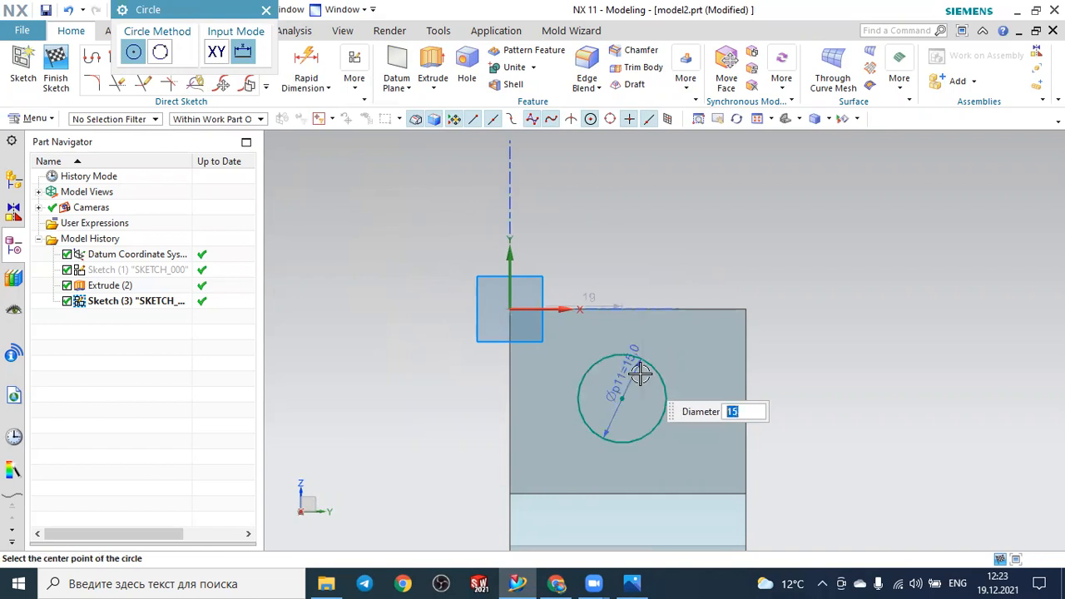
{"action": "key", "text": "Escape"}
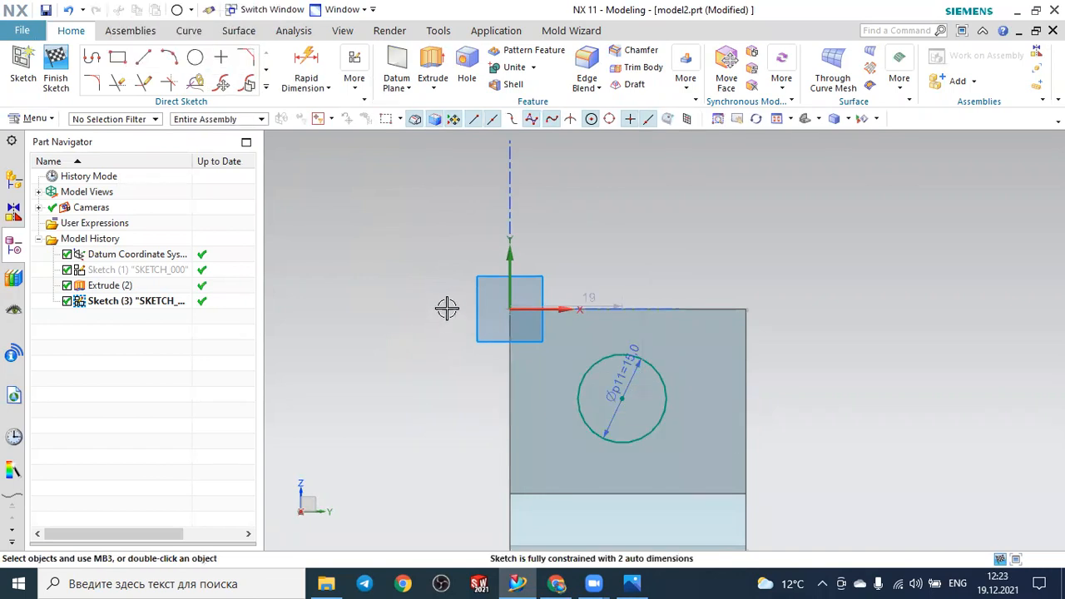
Apply Midpoint constraints between the circle's centre and the lug face's top and side edges, and finish the sketch.
{"action": "left_click", "coordinate": [356, 81]}
{"action": "left_click", "coordinate": [546, 119]}
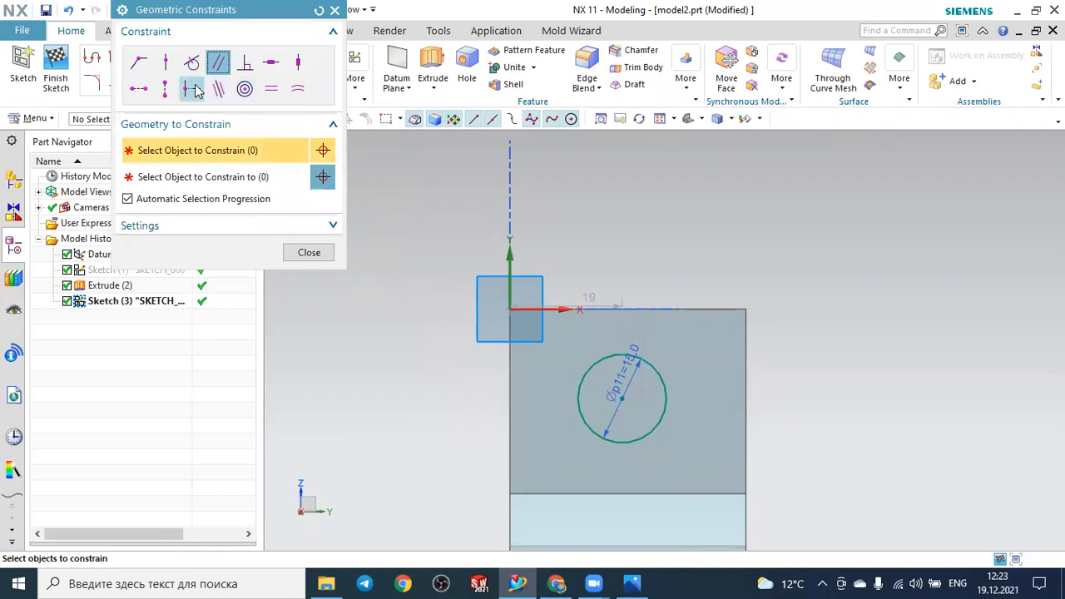
{"action": "left_click", "coordinate": [195, 89]}
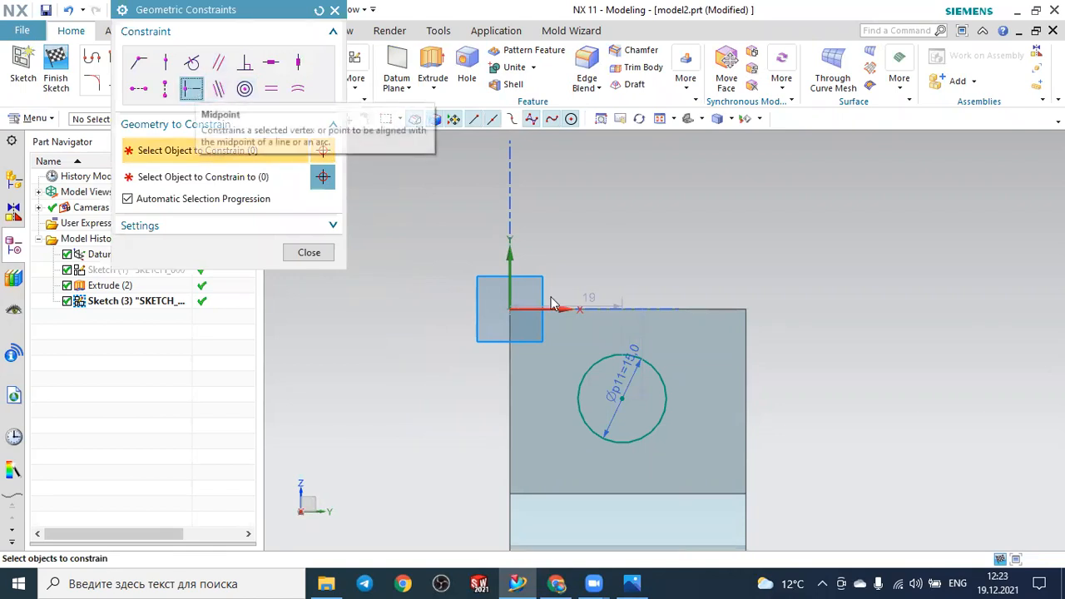
{"action": "left_click", "coordinate": [622, 398]}
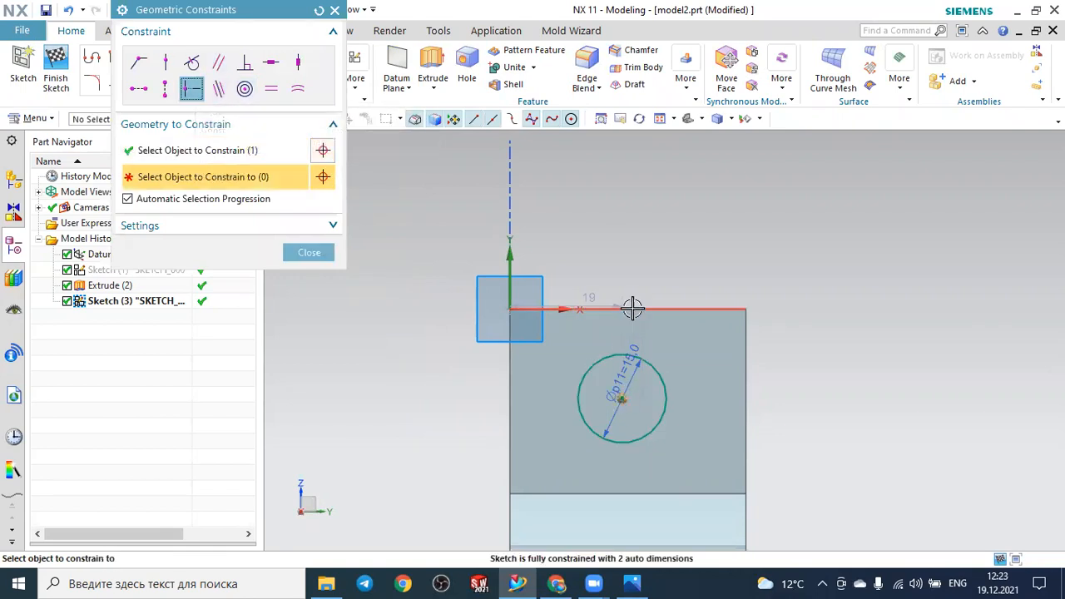
{"action": "mouse_move", "coordinate": [636, 312]}
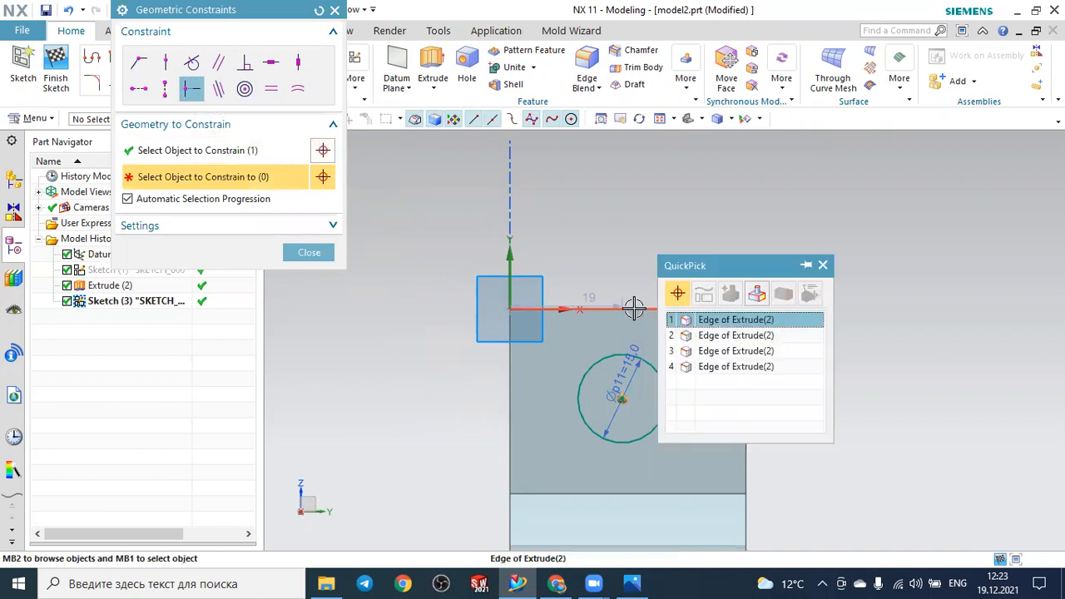
{"action": "left_click", "coordinate": [708, 317]}
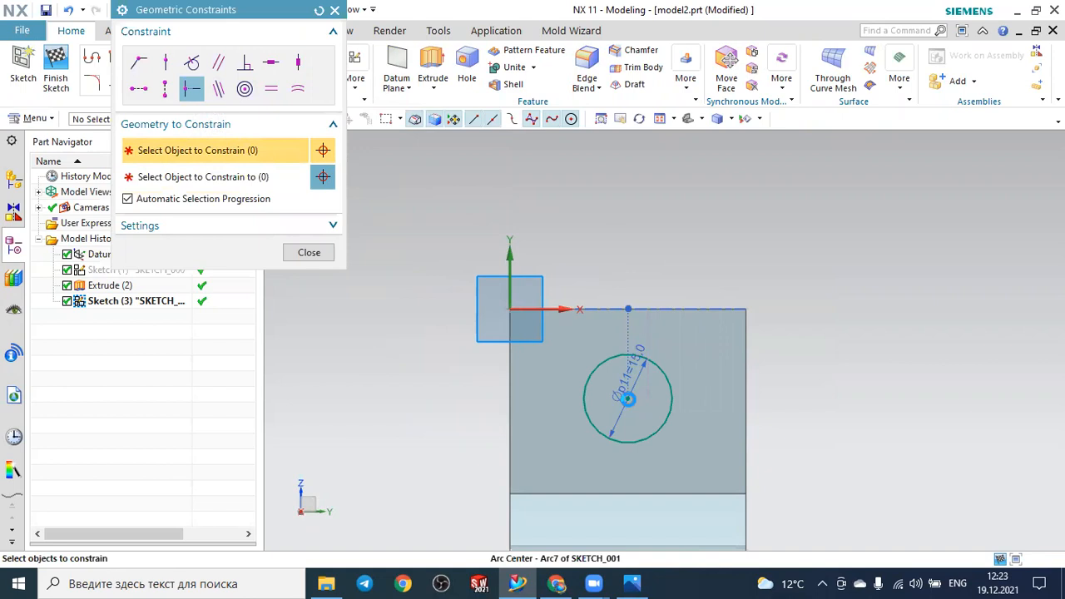
{"action": "left_click", "coordinate": [629, 398]}
{"action": "left_click", "coordinate": [510, 391]}
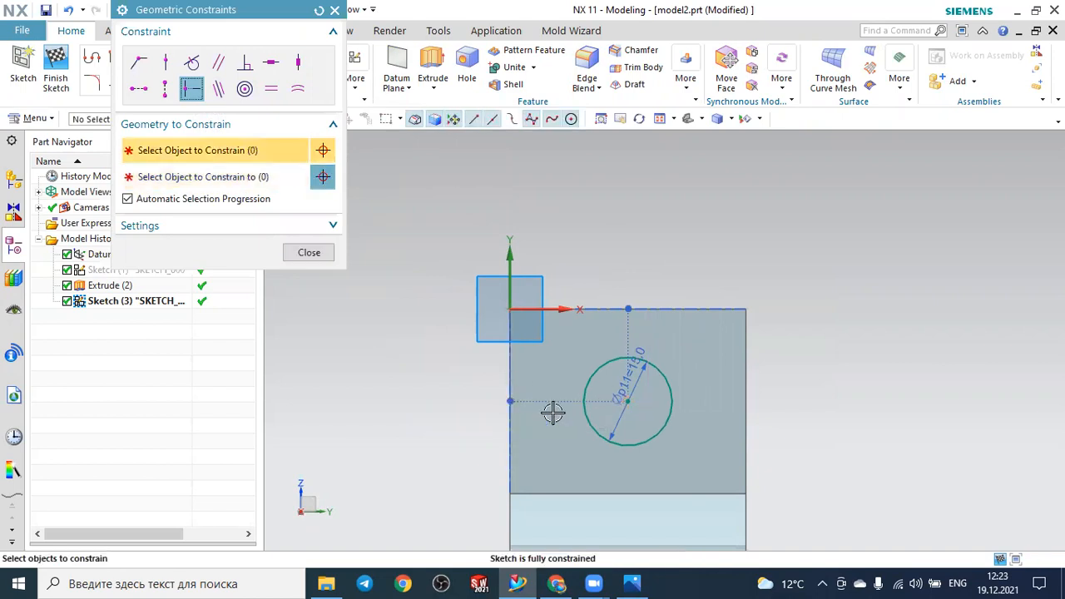
{"action": "left_click", "coordinate": [322, 252]}
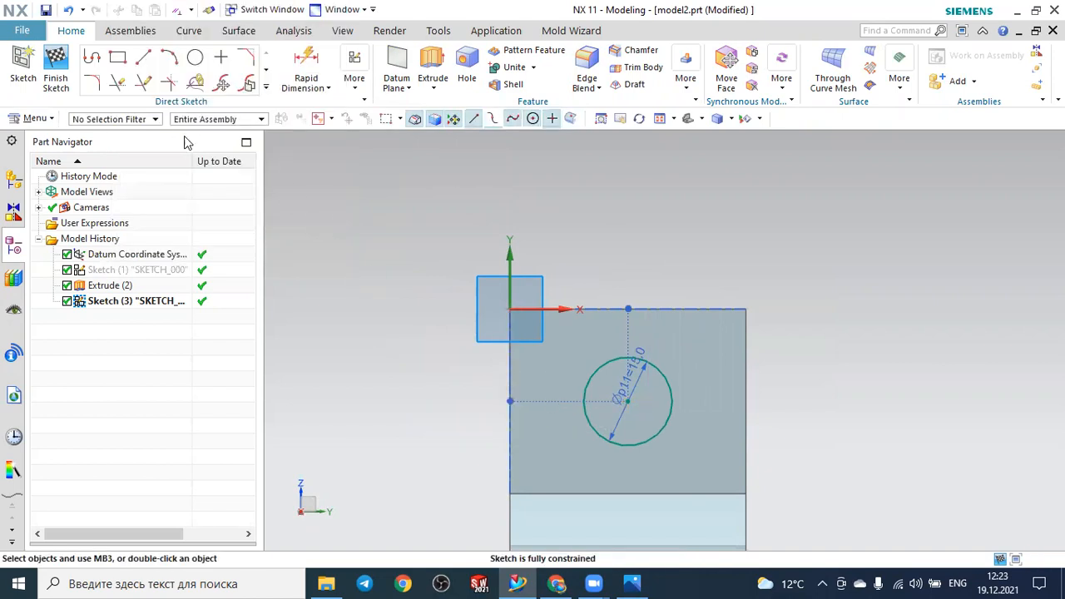
{"action": "key", "text": "ctrl+q"}
Set up an Extrude of the circle in the reversed direction, with an end distance of 55 mm through both lugs.
{"action": "middle_click_drag", "start_coordinate": [266, 149], "coordinate": [397, 192]}
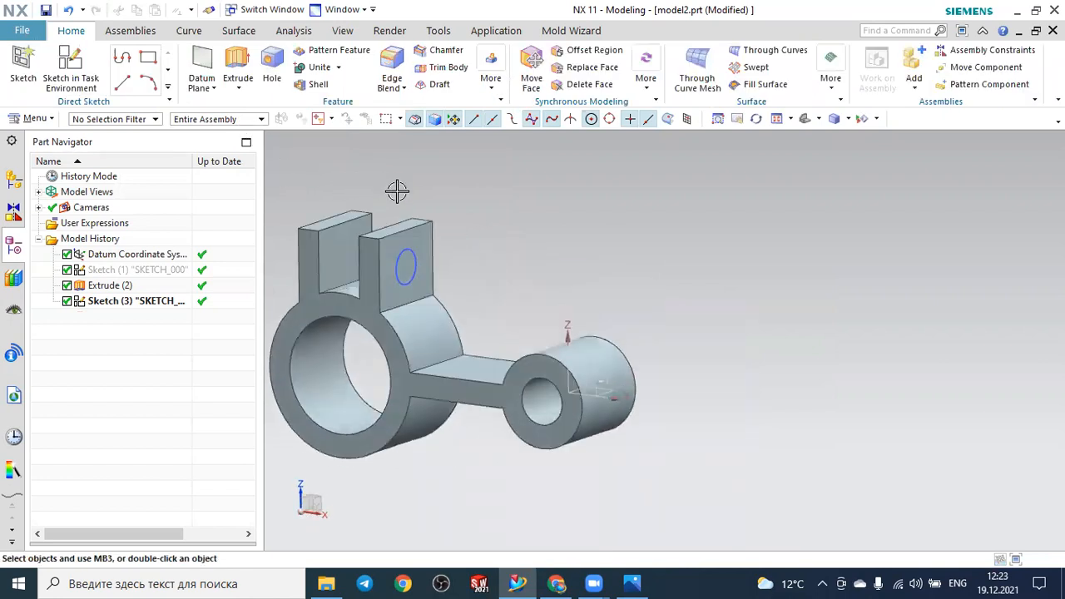
{"action": "scroll", "coordinate": [499, 190], "scroll_direction": "down", "scroll_amount": 1}
{"action": "scroll", "coordinate": [423, 189], "scroll_direction": "up", "scroll_amount": 1}
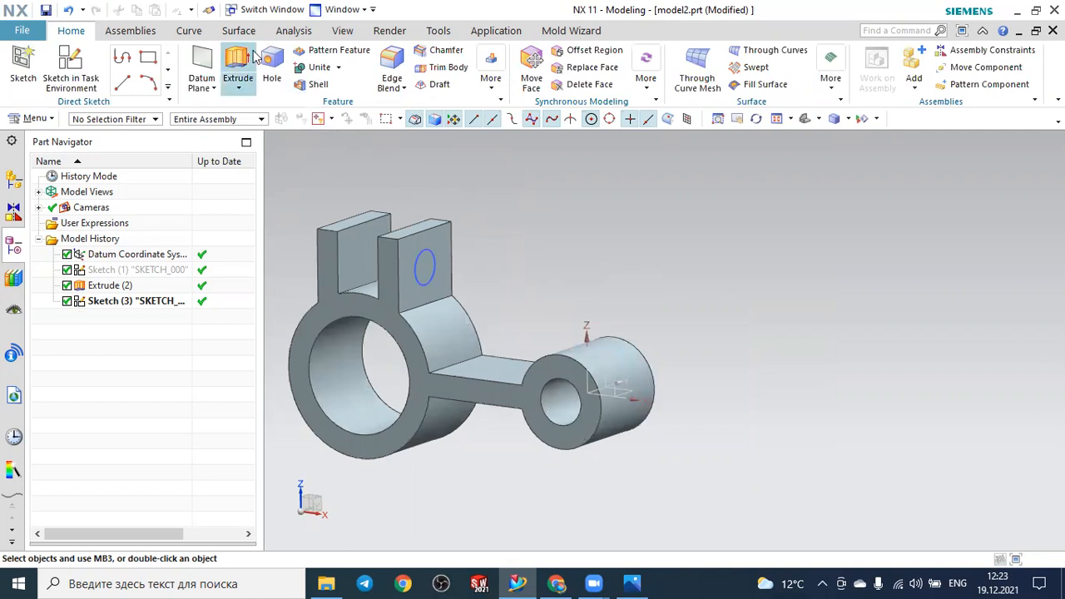
{"action": "left_click", "coordinate": [237, 71]}
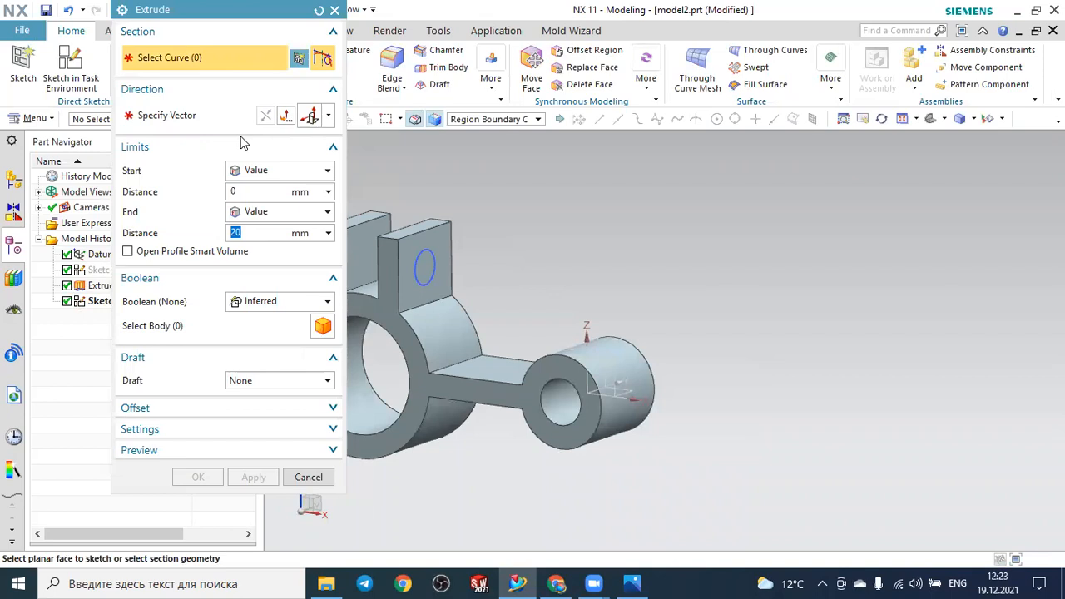
{"action": "left_click", "coordinate": [424, 268]}
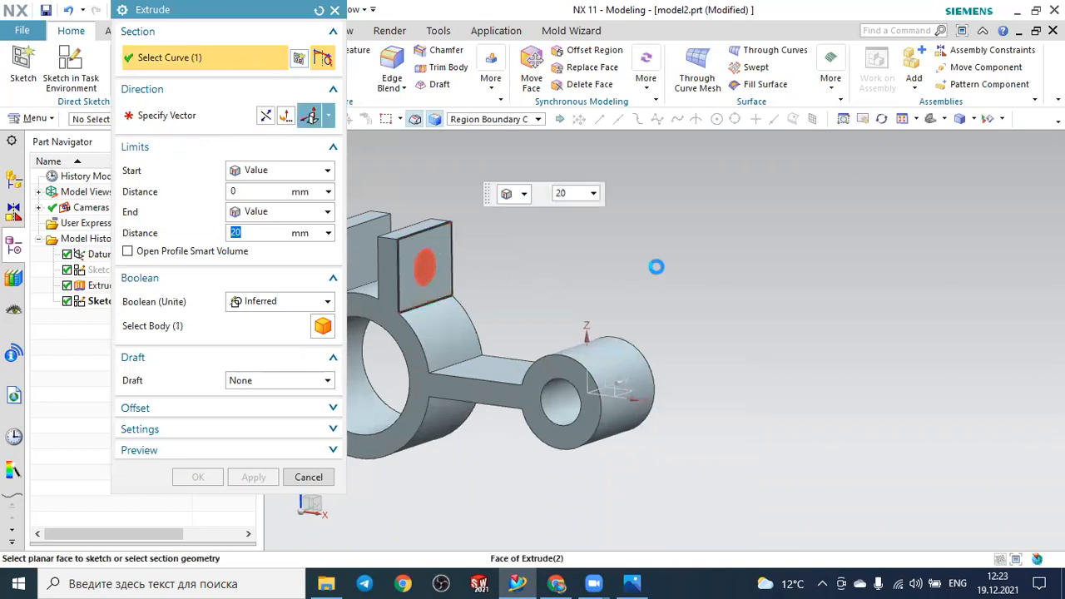
{"action": "scroll", "coordinate": [672, 266], "scroll_direction": "down", "scroll_amount": 2}
{"action": "scroll", "coordinate": [430, 219], "scroll_direction": "up", "scroll_amount": 3}
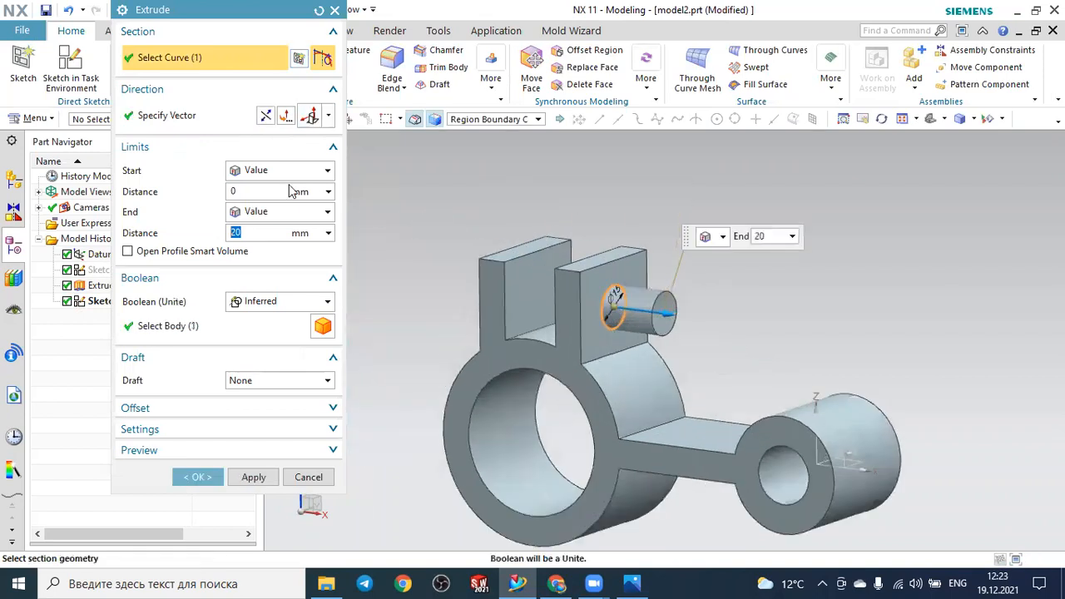
{"action": "left_click", "coordinate": [265, 116]}
{"action": "middle_click_drag", "start_coordinate": [724, 280], "coordinate": [757, 285]}
{"action": "left_click_drag", "start_coordinate": [545, 299], "coordinate": [438, 291]}
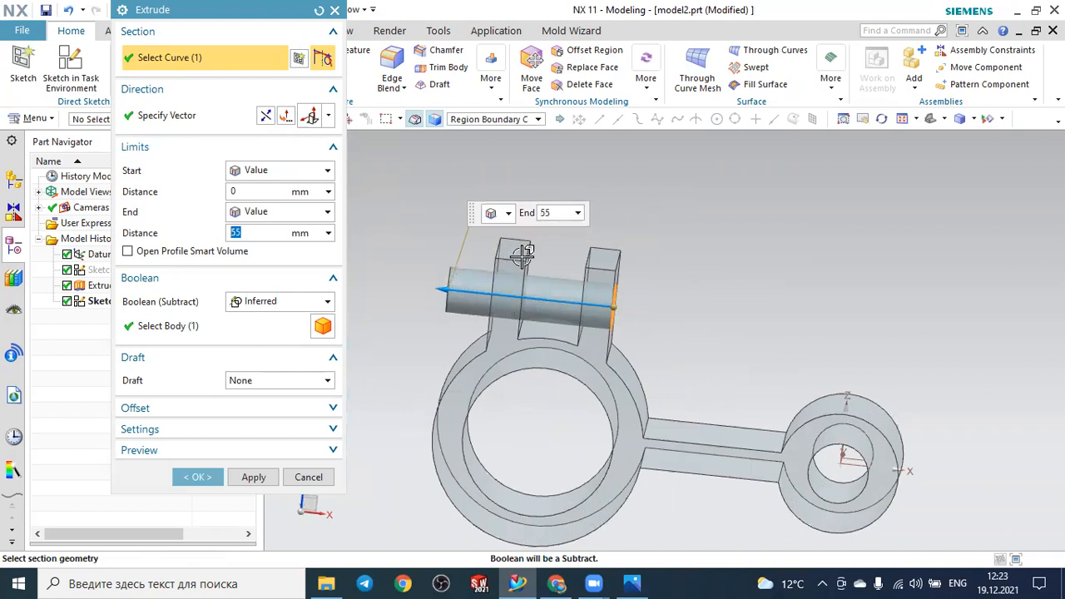
Set the extrusion's Boolean to Subtract and complete the hole cut through both lugs.
{"action": "middle_click_drag", "start_coordinate": [739, 266], "coordinate": [718, 275]}
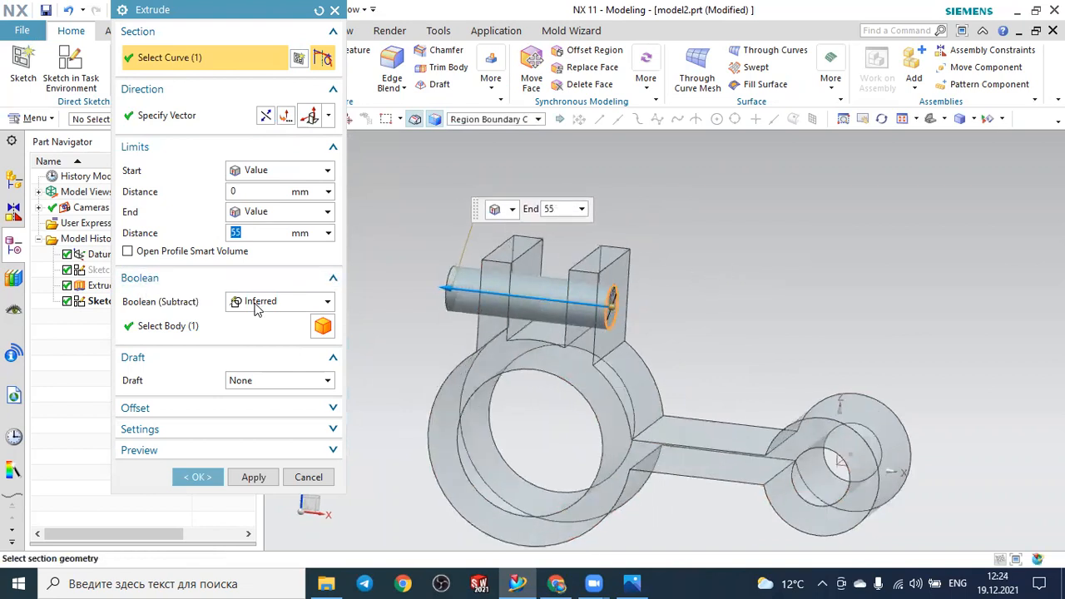
{"action": "left_click", "coordinate": [257, 302]}
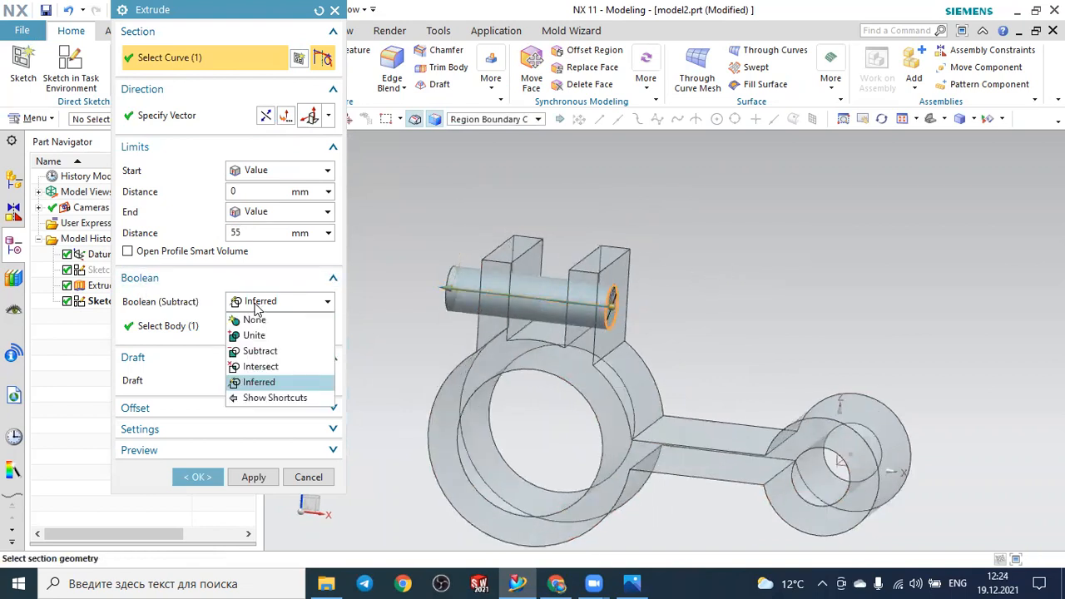
{"action": "left_click", "coordinate": [260, 353]}
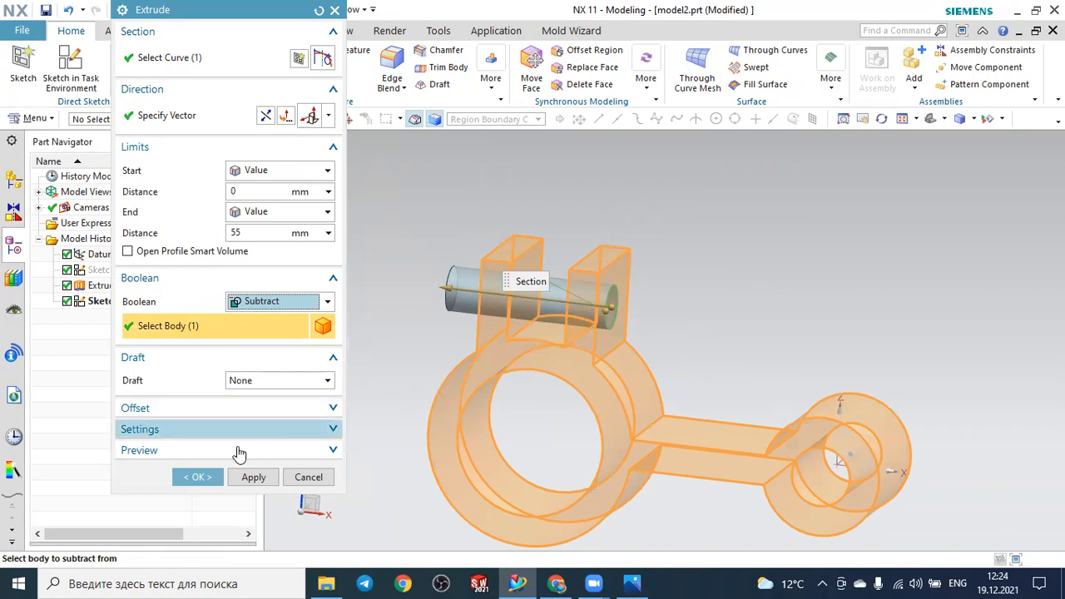
{"action": "left_click", "coordinate": [199, 477]}
Hide the circle sketch around the hole on the lug's outer face.
{"action": "middle_click_drag", "start_coordinate": [587, 319], "coordinate": [628, 302]}
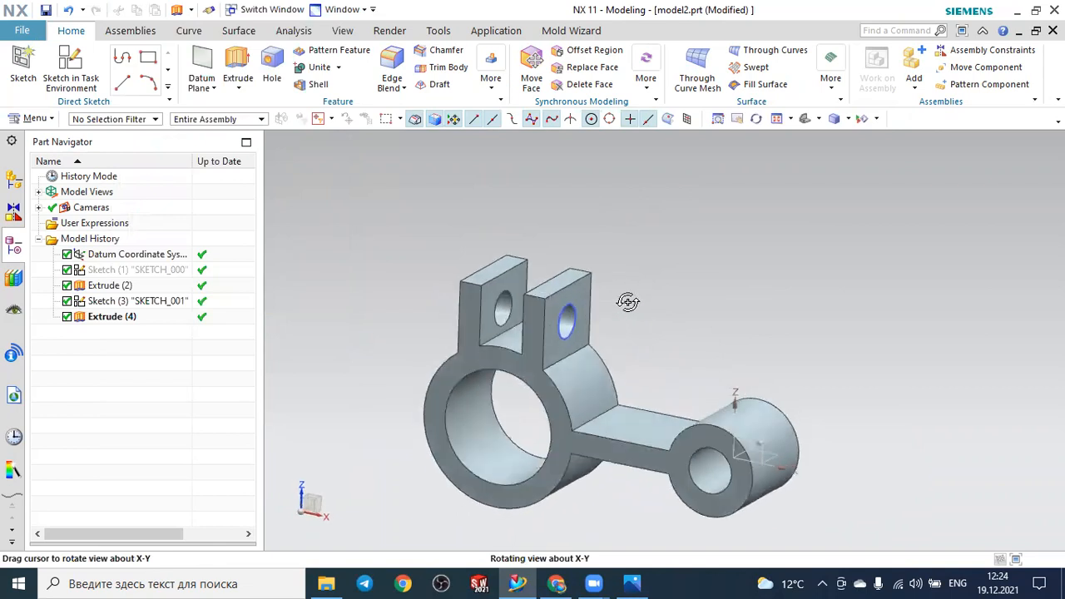
{"action": "scroll", "coordinate": [572, 295], "scroll_direction": "up", "scroll_amount": 3}
{"action": "left_click", "coordinate": [573, 295]}
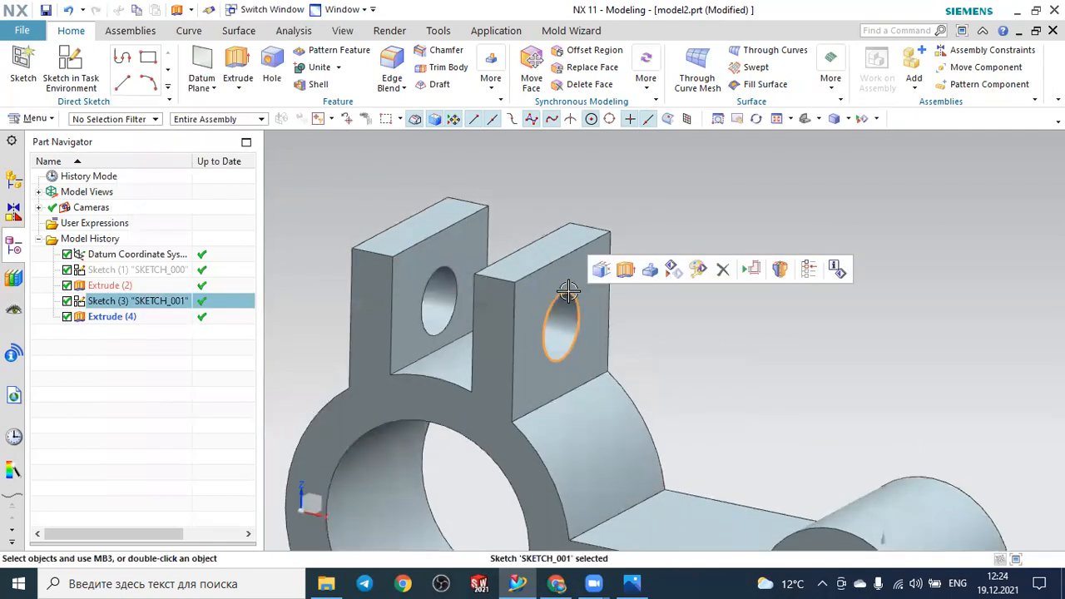
{"action": "left_click", "coordinate": [675, 271]}
{"action": "scroll", "coordinate": [741, 256], "scroll_direction": "down", "scroll_amount": 2}
{"action": "middle_click_drag", "start_coordinate": [742, 257], "coordinate": [683, 363]}
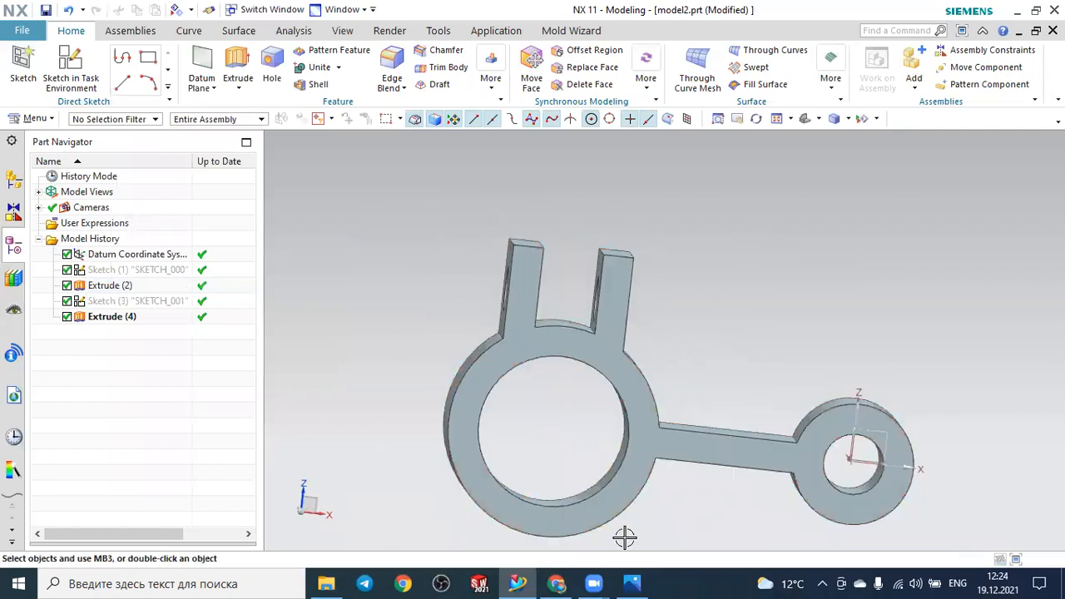
Examine the rib shape and dimensions in the reference drawing, and return to the bracket model in NX.
{"action": "left_click", "coordinate": [632, 582]}
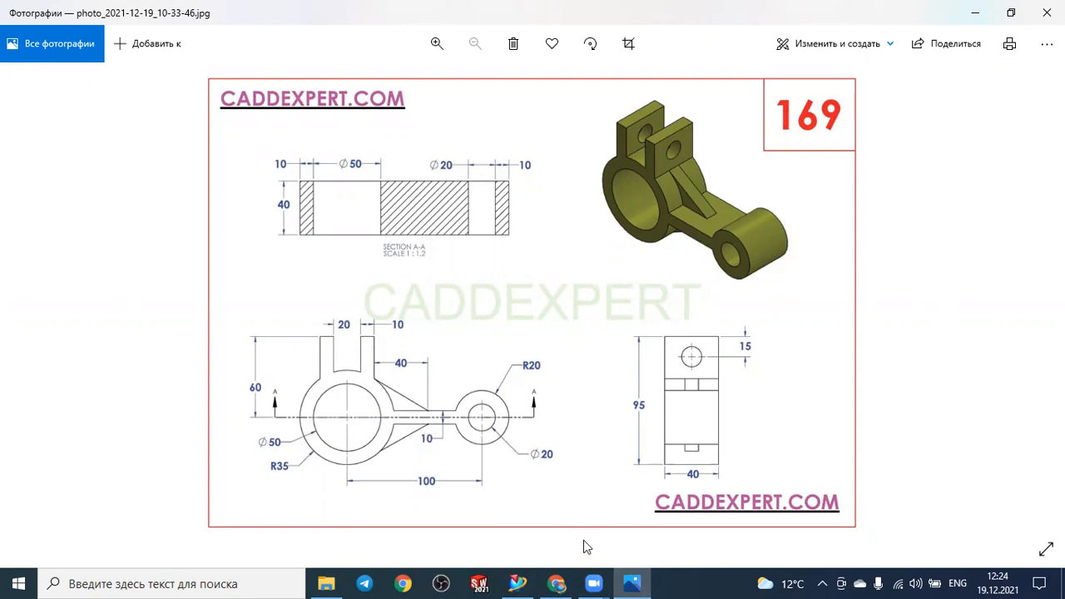
{"action": "left_click", "coordinate": [517, 582]}
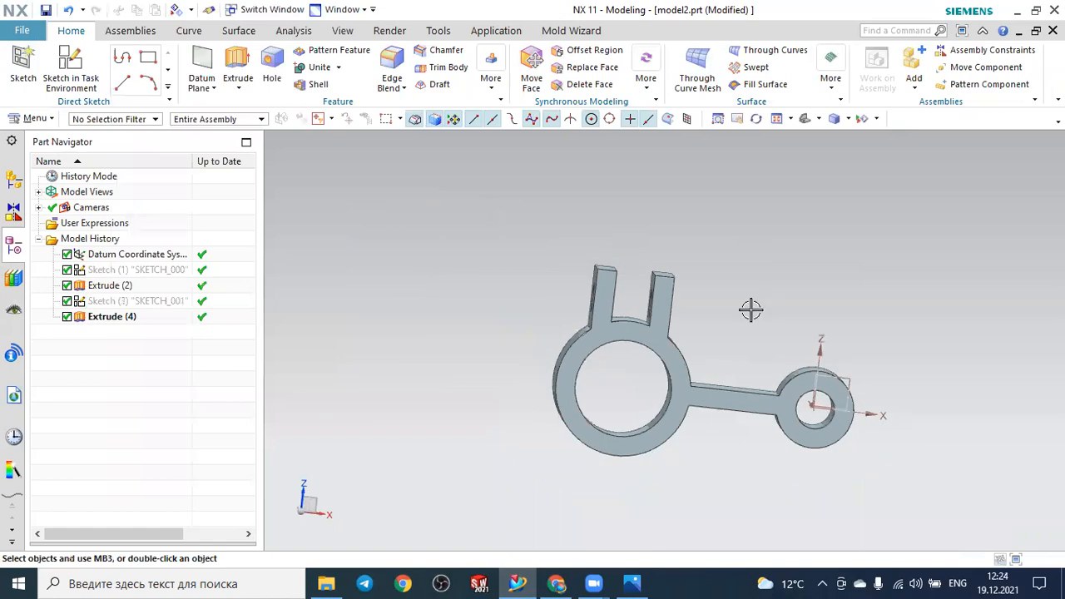
{"action": "middle_click_drag", "start_coordinate": [750, 310], "coordinate": [654, 243]}
{"action": "left_click", "coordinate": [490, 77]}
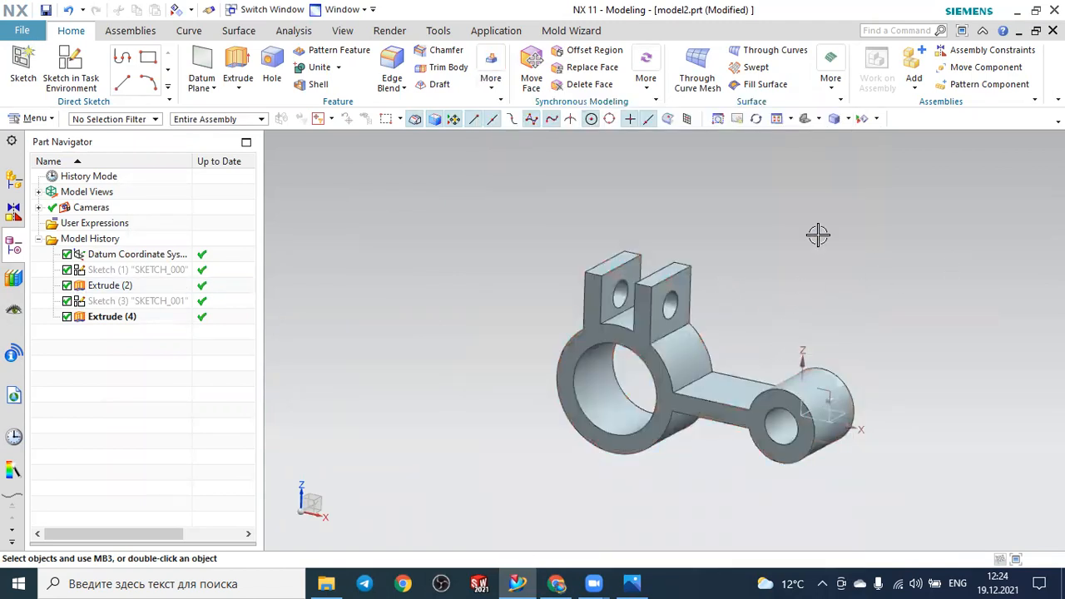
Create a sketch on the datum coordinate system's XZ plane at the centre of the small boss.
{"action": "scroll", "coordinate": [802, 266], "scroll_direction": "up", "scroll_amount": 3}
{"action": "scroll", "coordinate": [800, 266], "scroll_direction": "down", "scroll_amount": 1}
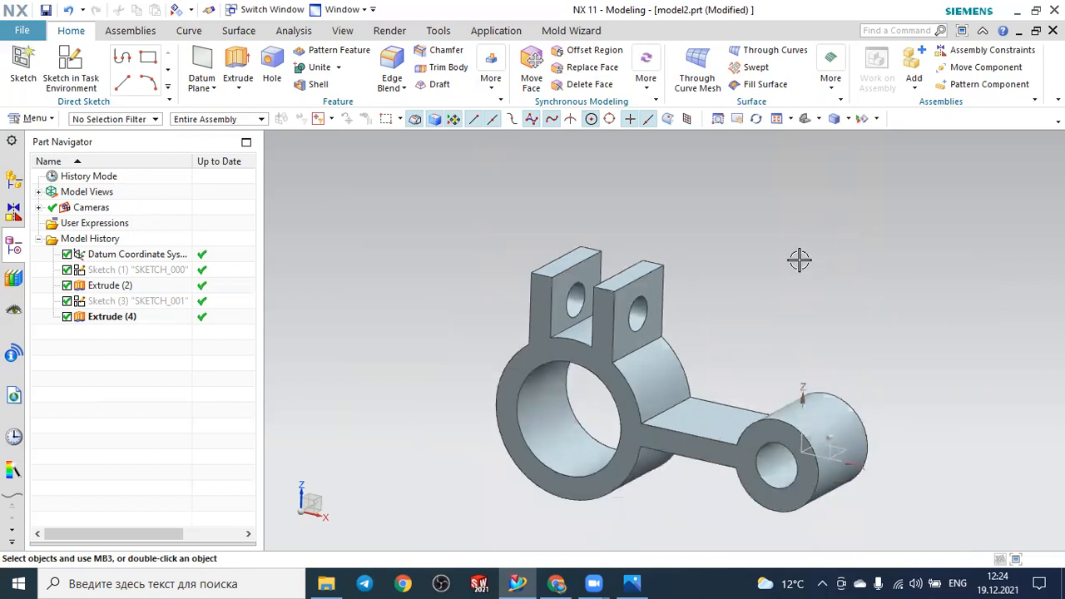
{"action": "left_click", "coordinate": [491, 77]}
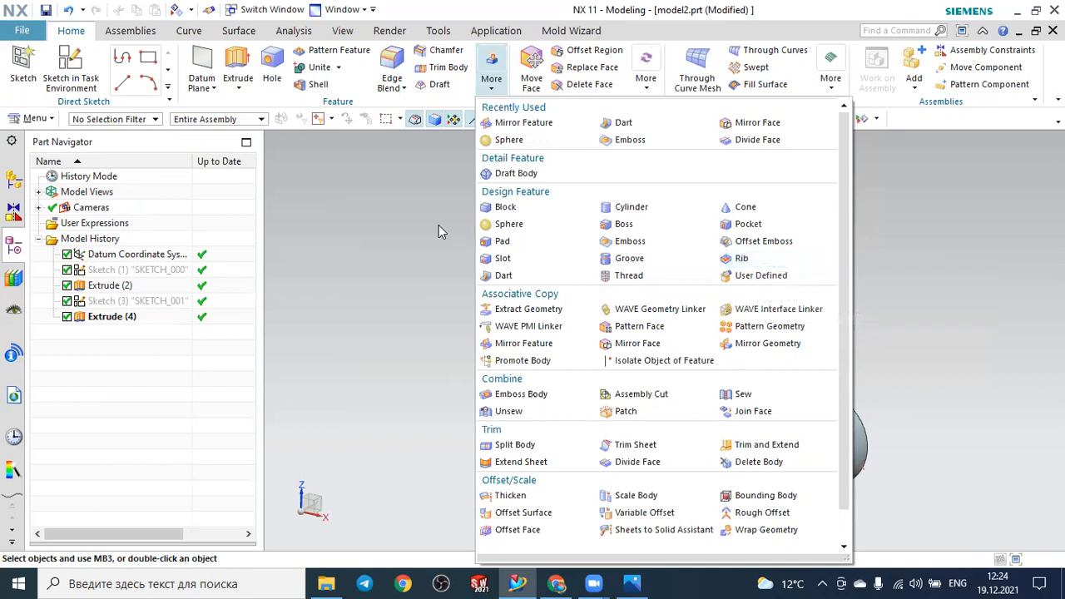
{"action": "left_click", "coordinate": [398, 219]}
{"action": "mouse_move", "coordinate": [407, 217]}
{"action": "middle_mouse_down"}
{"action": "mouse_move", "coordinate": [384, 230]}
{"action": "mouse_move", "coordinate": [366, 220]}
{"action": "middle_mouse_up"}
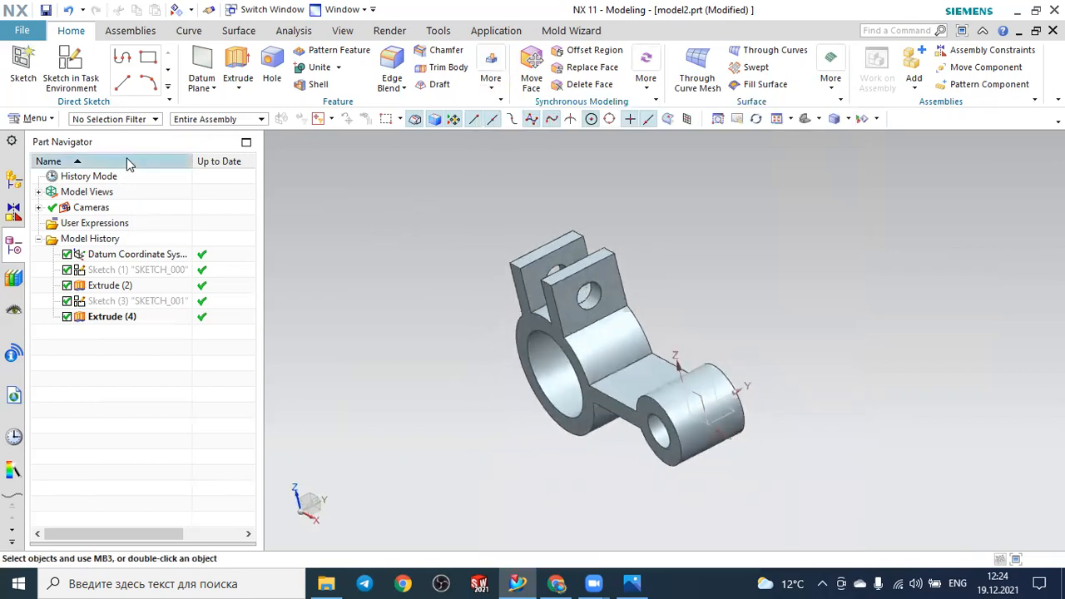
{"action": "left_click", "coordinate": [24, 62]}
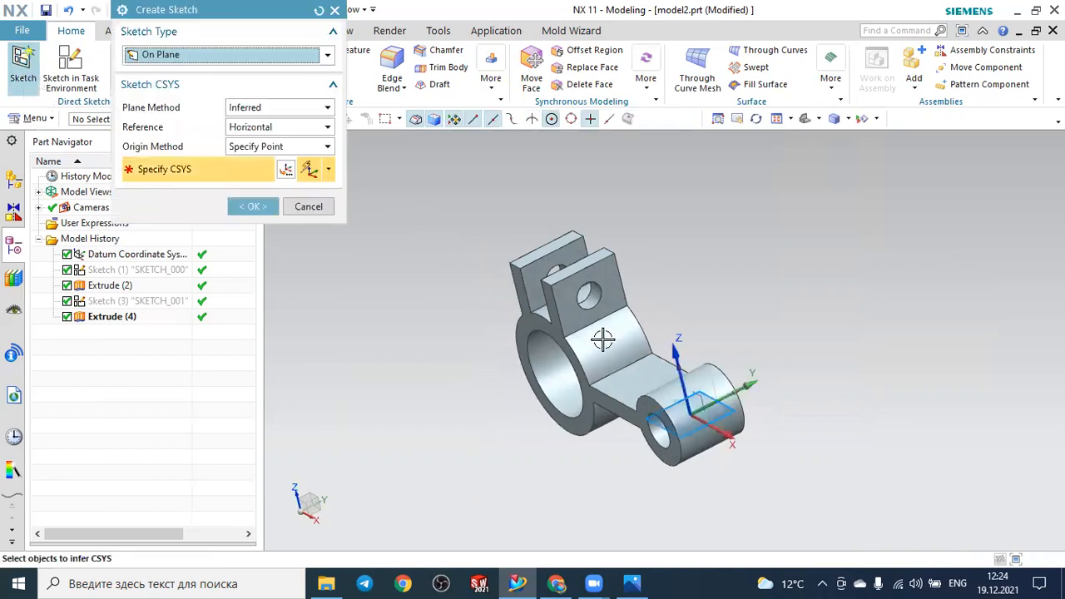
{"action": "scroll", "coordinate": [700, 422], "scroll_direction": "down", "scroll_amount": 5}
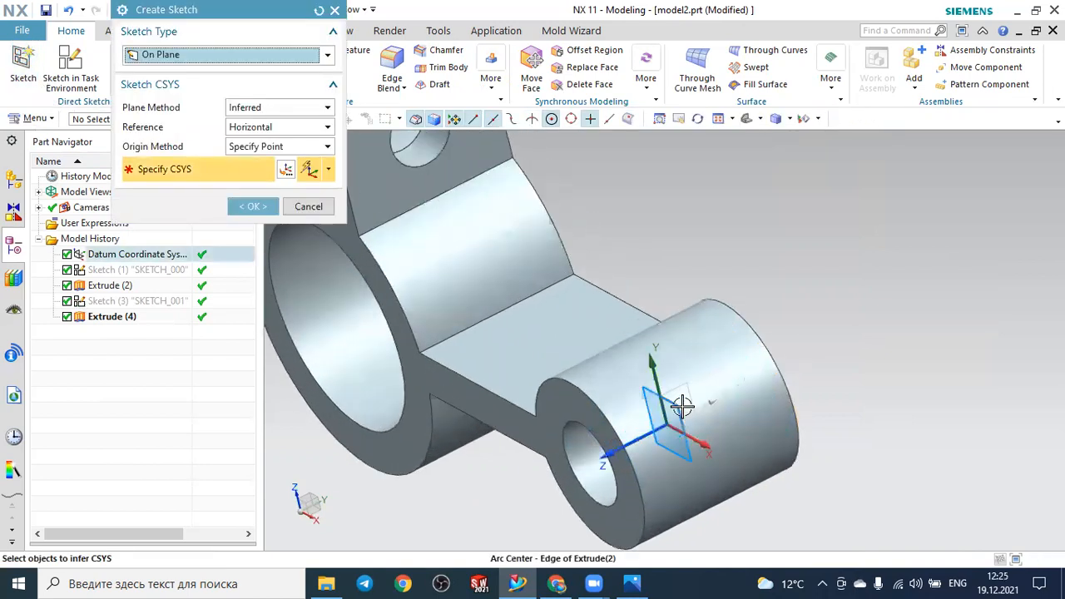
{"action": "left_click", "coordinate": [681, 406]}
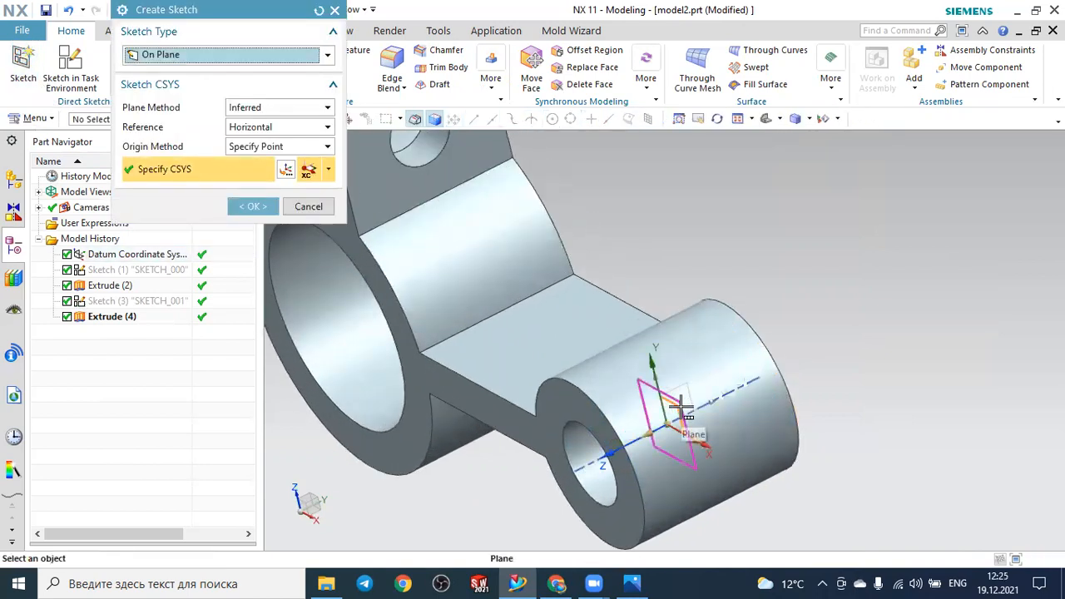
{"action": "left_click", "coordinate": [252, 206]}
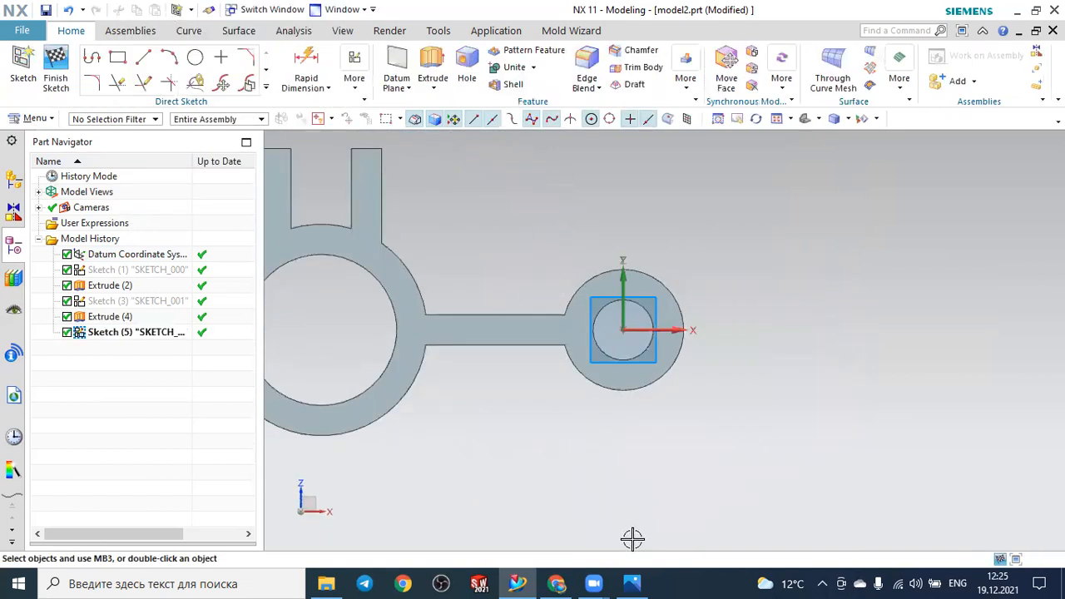
Check the rib in the reference drawing and sketch a line about 52.4 mm long from the lug's base corner to the arm's upper edge.
{"action": "left_click", "coordinate": [633, 582]}
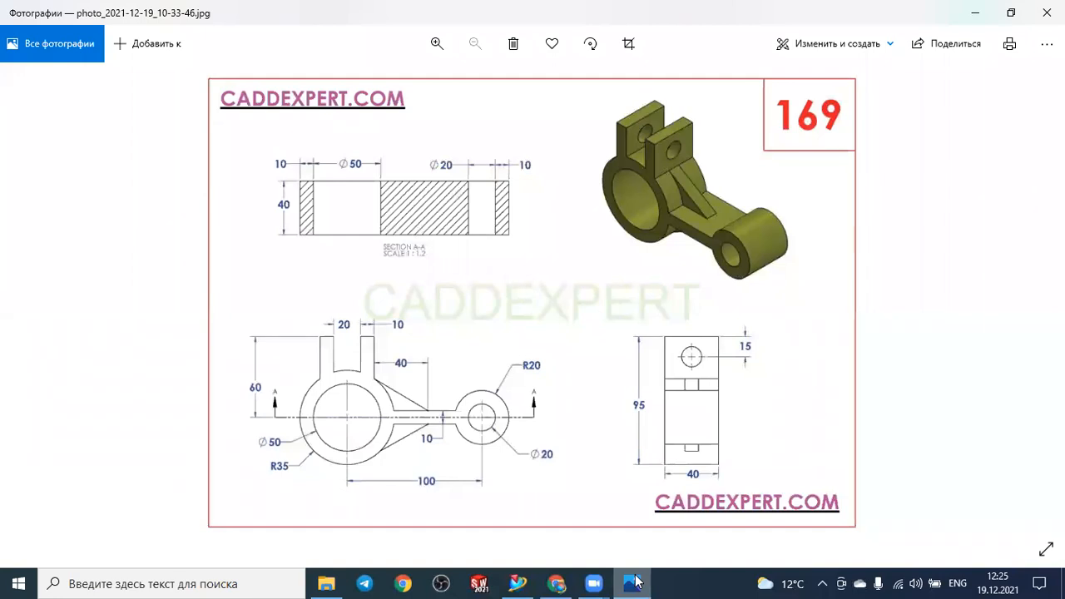
{"action": "left_click", "coordinate": [633, 583]}
{"action": "scroll", "coordinate": [532, 208], "scroll_direction": "up", "scroll_amount": 3}
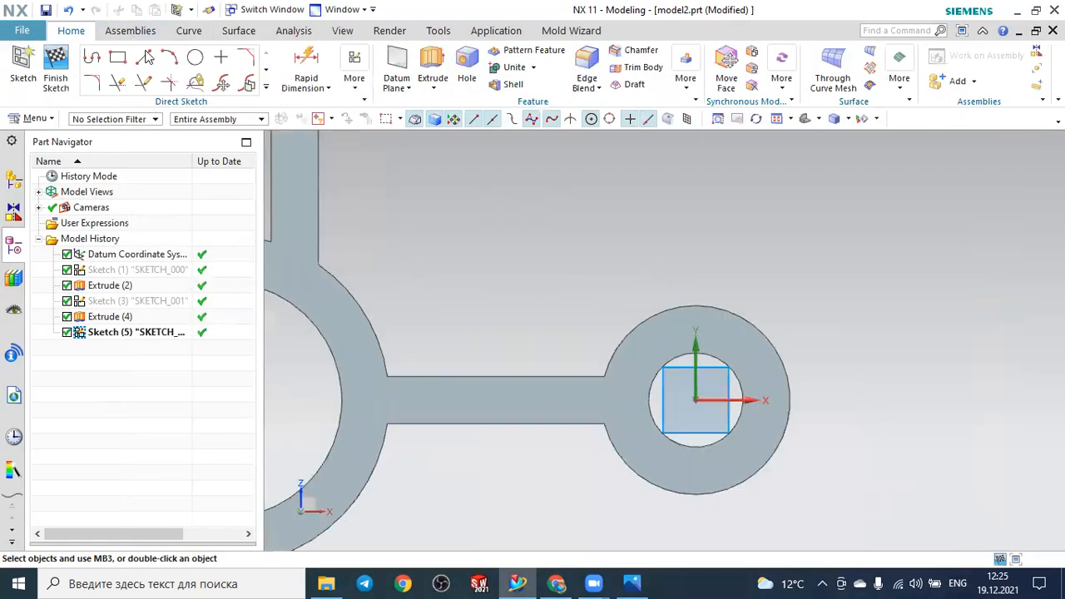
{"action": "key", "text": "l"}
{"action": "left_click", "coordinate": [321, 265]}
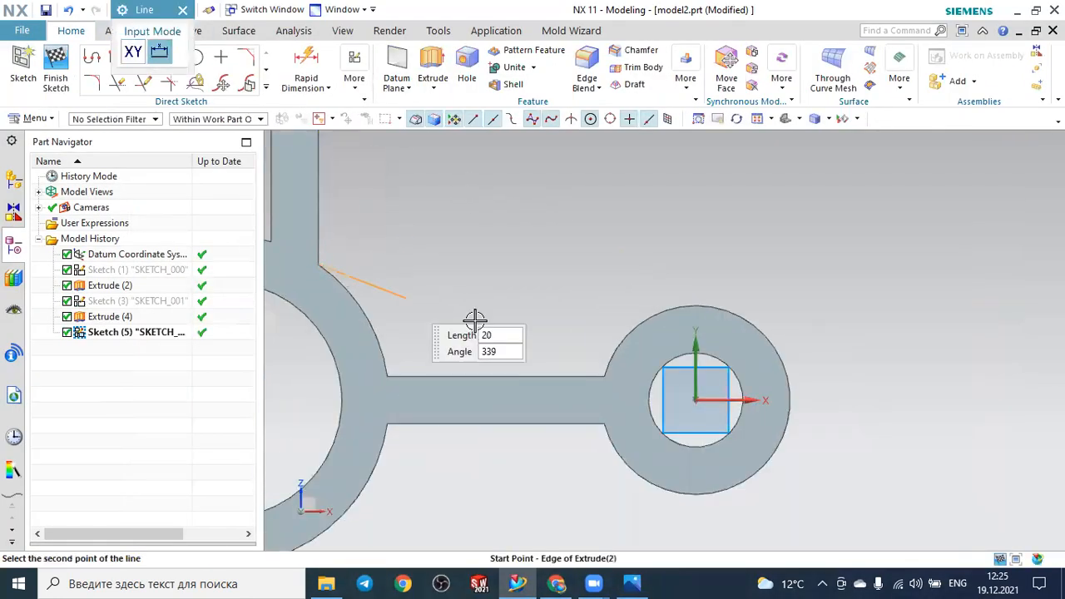
{"action": "left_click", "coordinate": [537, 375]}
{"action": "scroll", "coordinate": [632, 257], "scroll_direction": "down", "scroll_amount": 2}
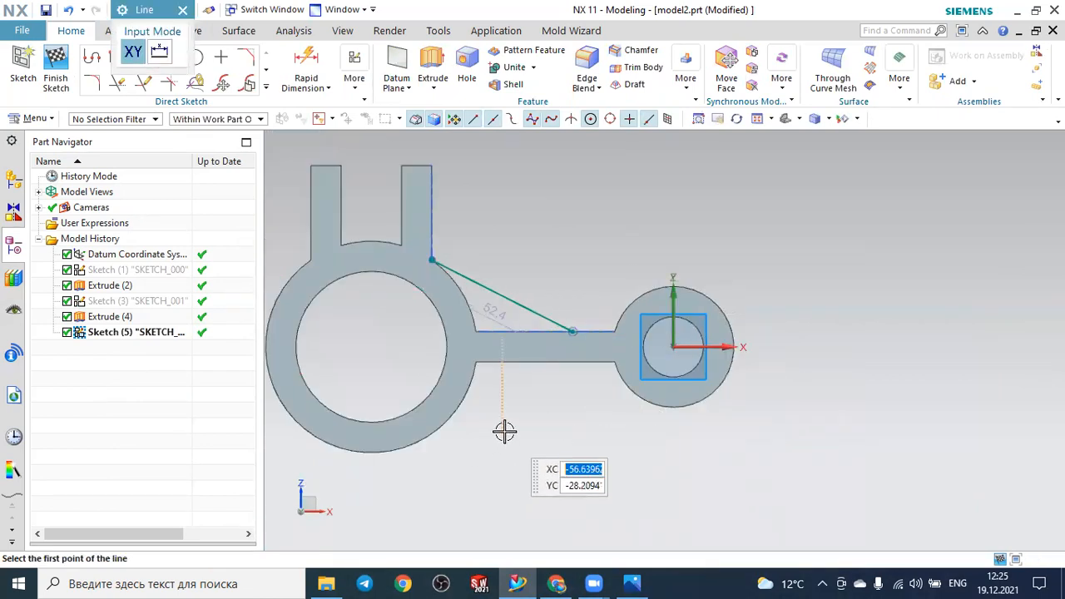
{"action": "left_click", "coordinate": [183, 11]}
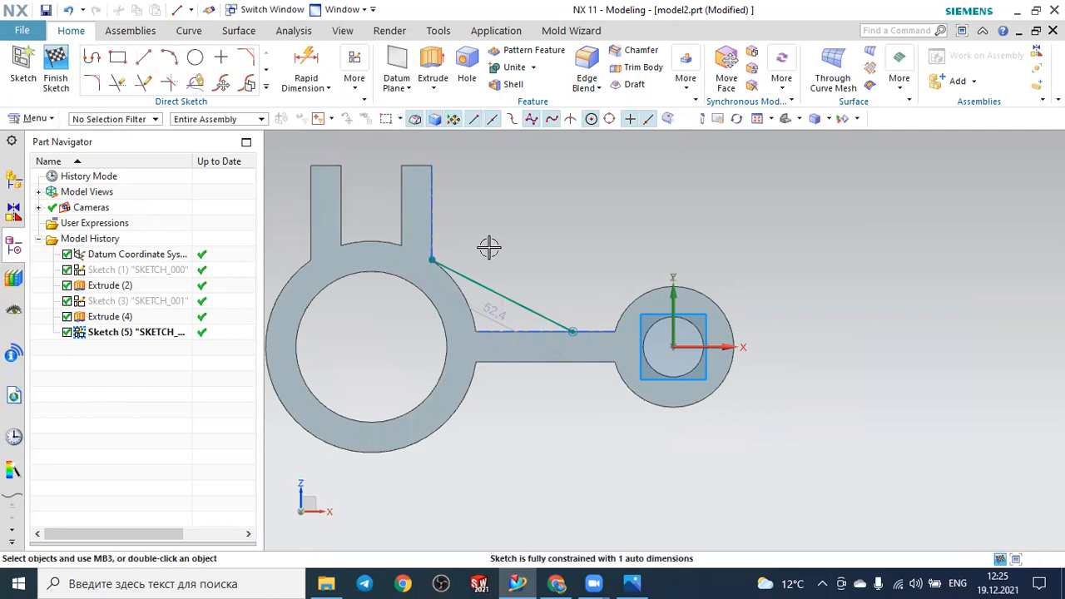
Check the rib length in the reference drawing and dimension the horizontal distance from the lug's outer edge to the line's lower end as 40 mm.
{"action": "left_click", "coordinate": [633, 582]}
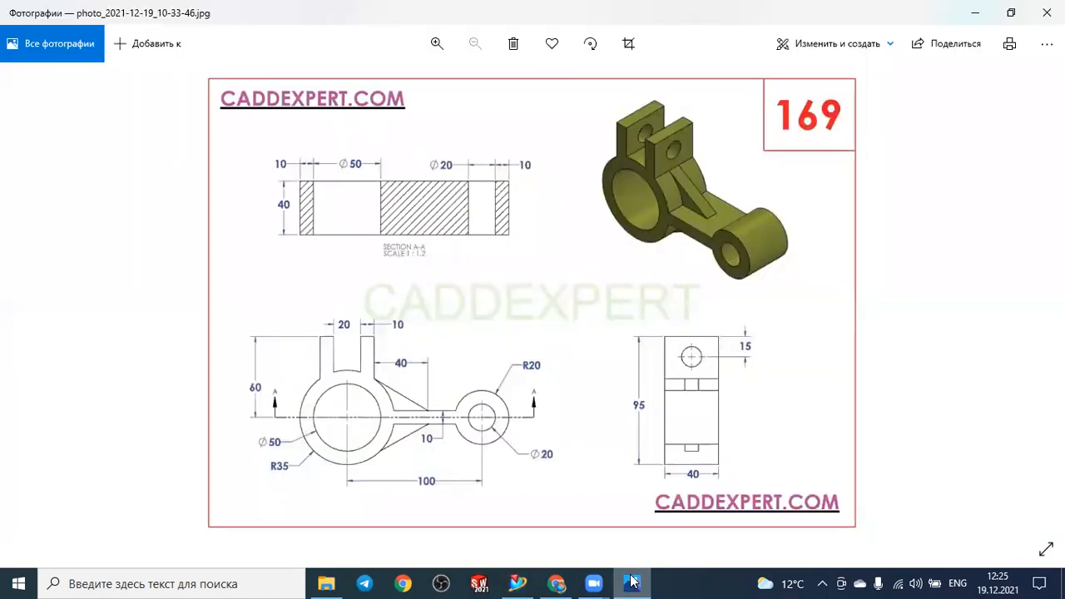
{"action": "left_click", "coordinate": [633, 582]}
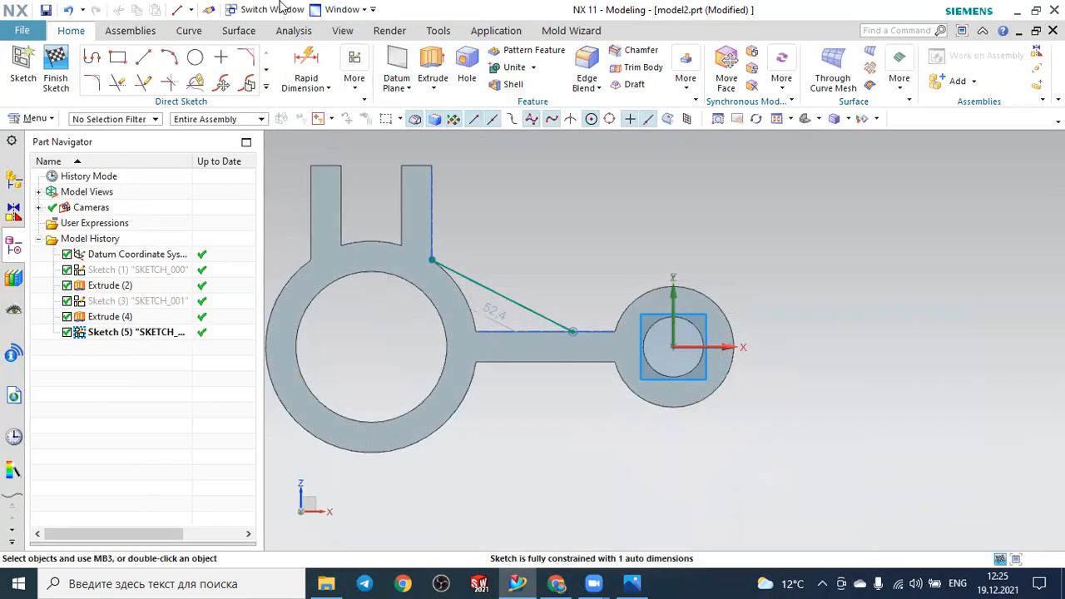
{"action": "left_click", "coordinate": [293, 62]}
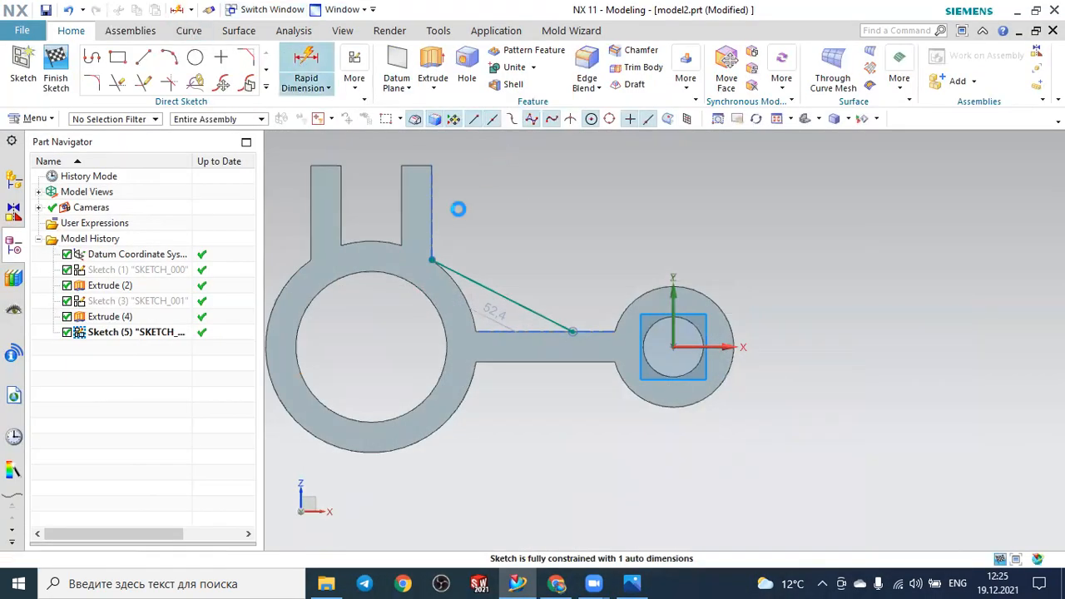
{"action": "scroll", "coordinate": [458, 208], "scroll_direction": "up", "scroll_amount": 2}
{"action": "left_click", "coordinate": [418, 205]}
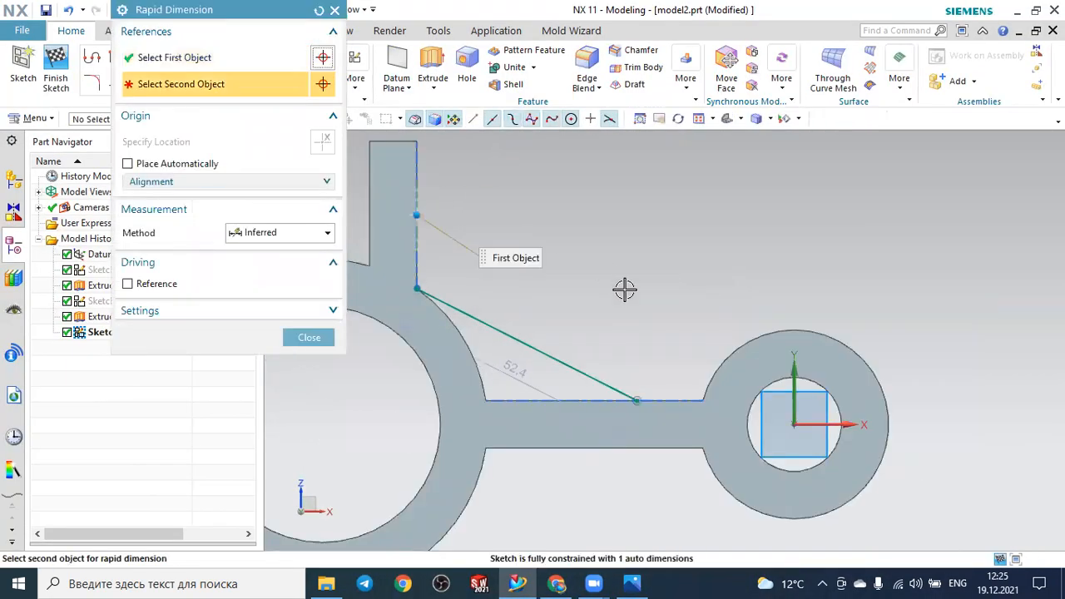
{"action": "left_click", "coordinate": [636, 398]}
{"action": "left_click", "coordinate": [549, 174]}
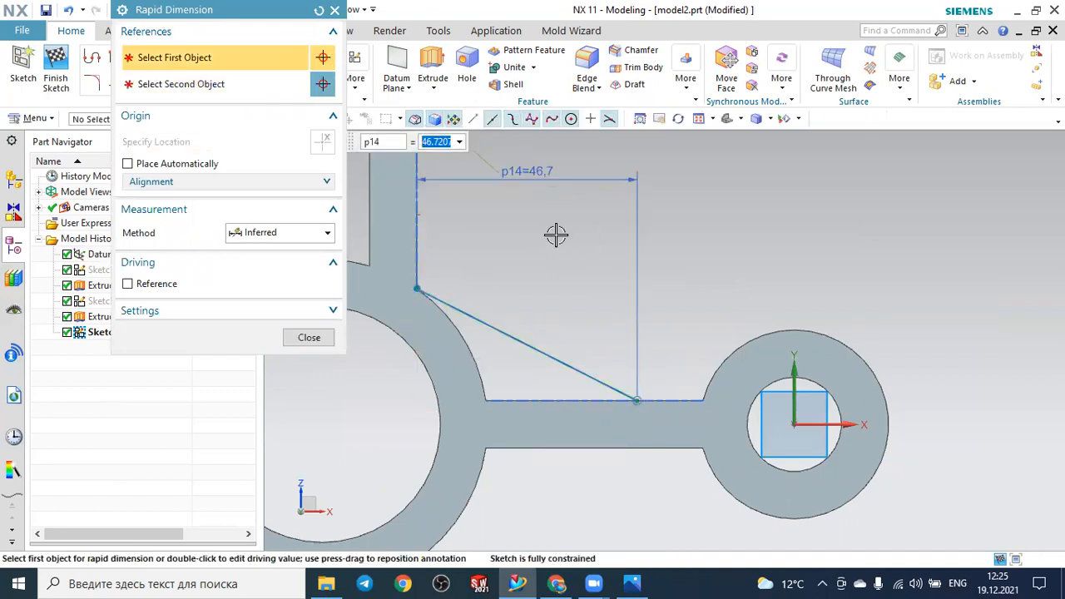
{"action": "type", "text": "40"}
{"action": "key", "text": "Return"}
{"action": "key", "text": "Escape"}
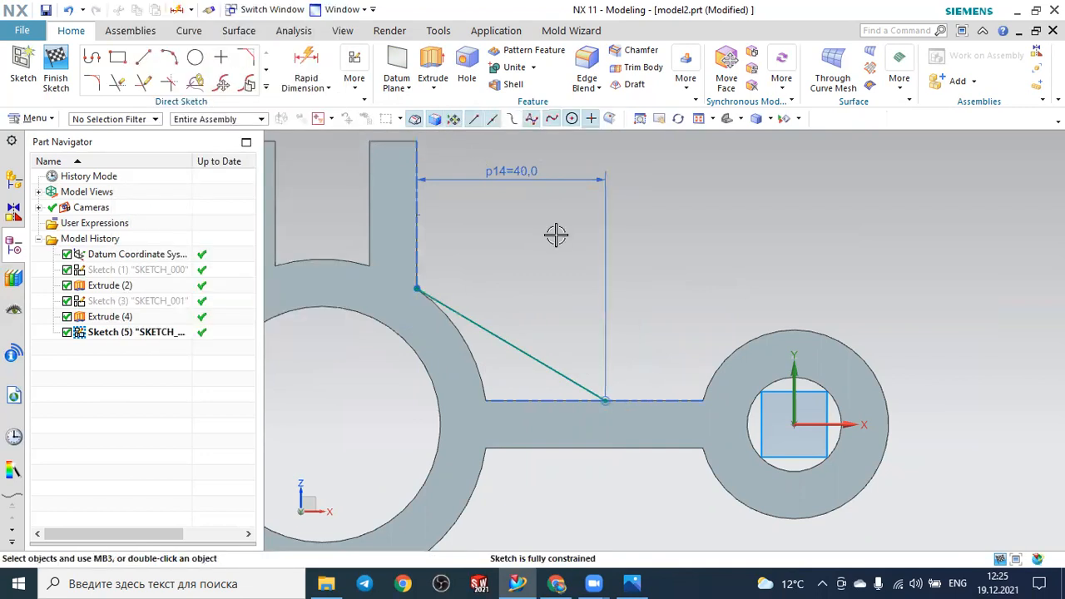
Recheck the reference drawing, mirror the rib line about the sketch's X axis to below the arm, and finish the sketch.
{"action": "left_click", "coordinate": [632, 582]}
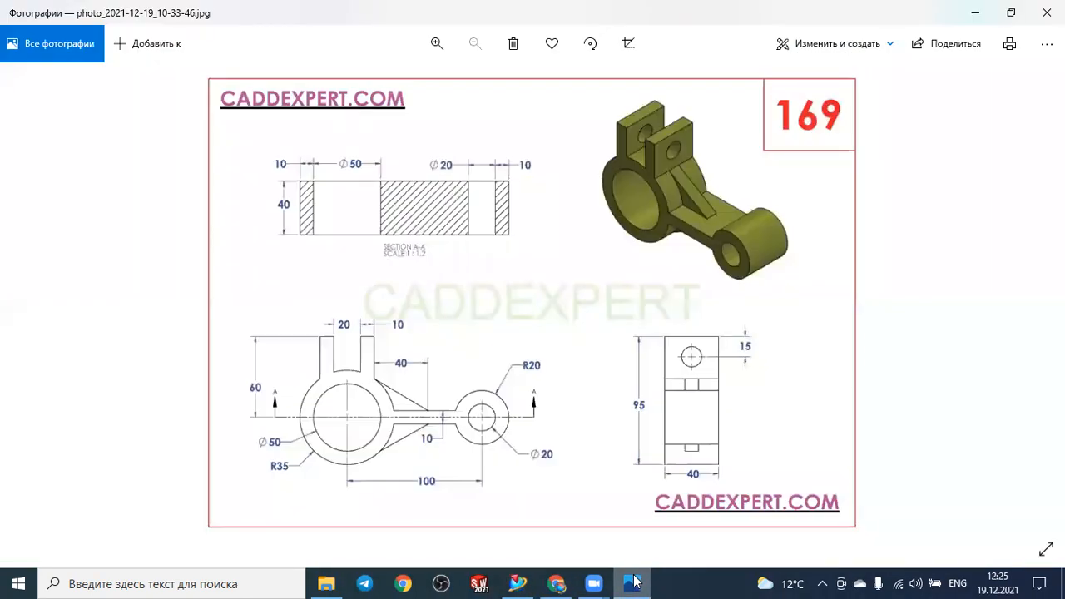
{"action": "left_click", "coordinate": [633, 583]}
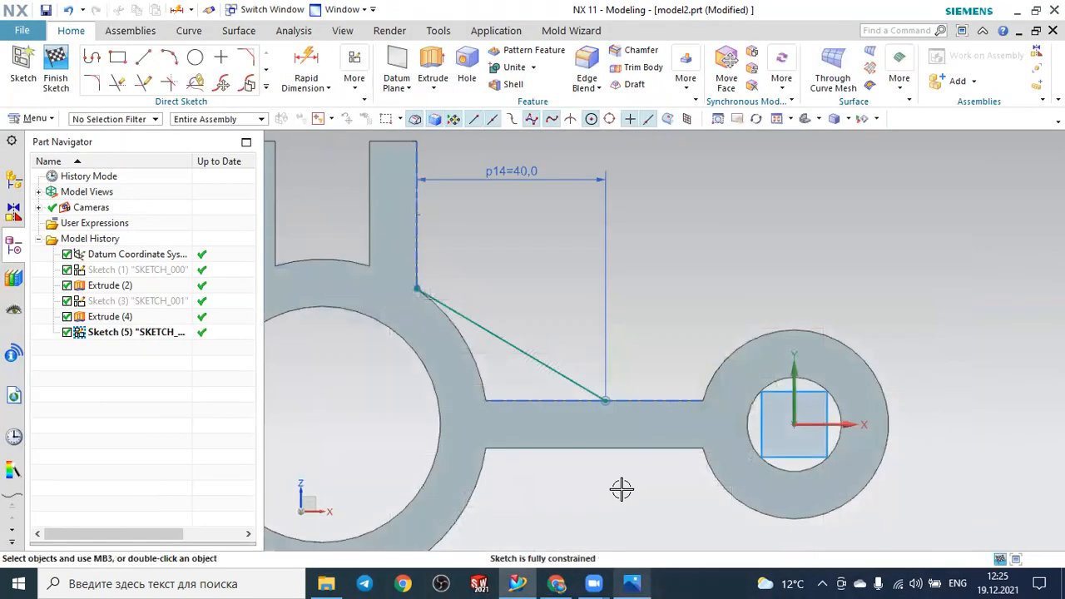
{"action": "left_click", "coordinate": [266, 89]}
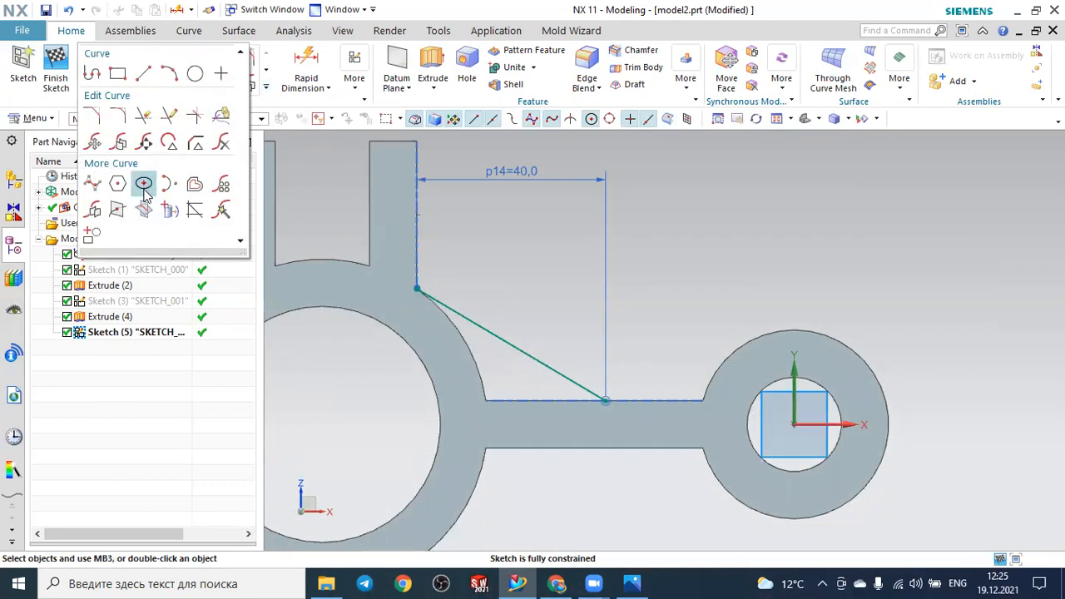
{"action": "left_click", "coordinate": [96, 213]}
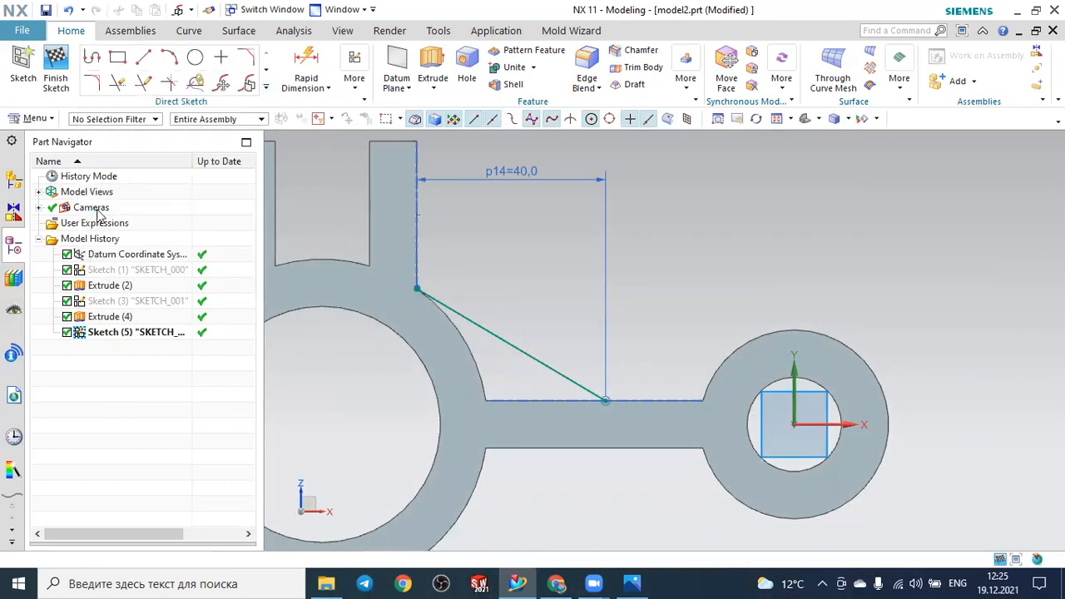
{"action": "left_click", "coordinate": [460, 309]}
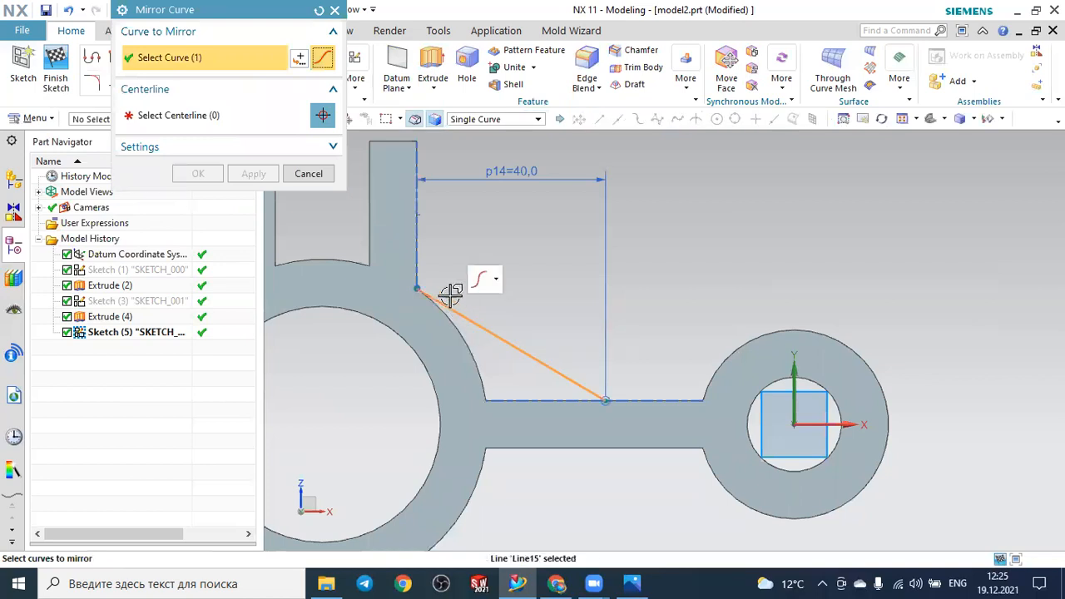
{"action": "left_click", "coordinate": [833, 422]}
{"action": "scroll", "coordinate": [749, 391], "scroll_direction": "down", "scroll_amount": 2}
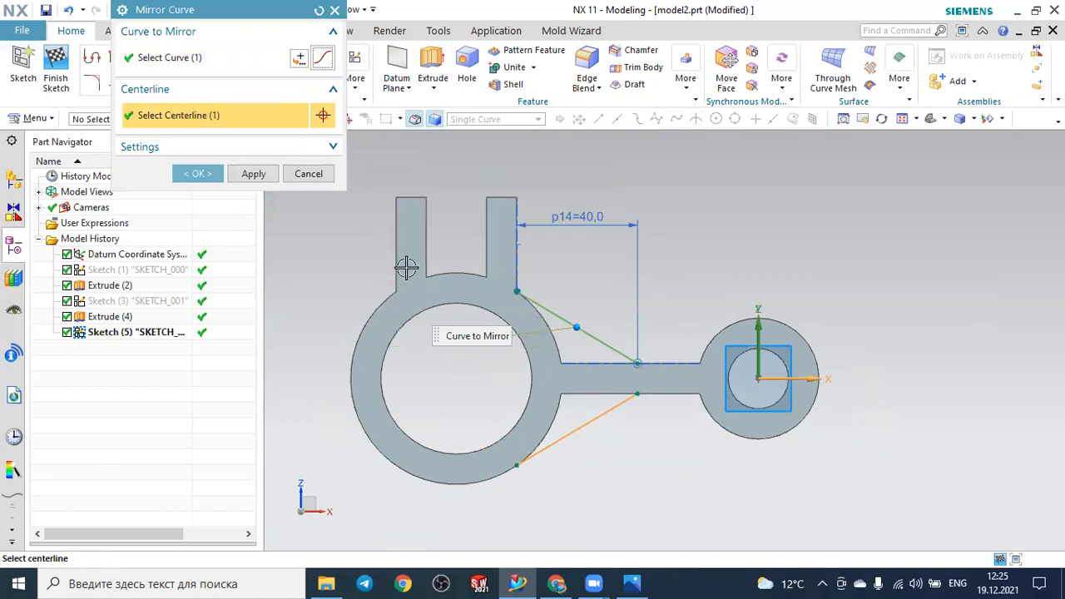
{"action": "left_click", "coordinate": [200, 173]}
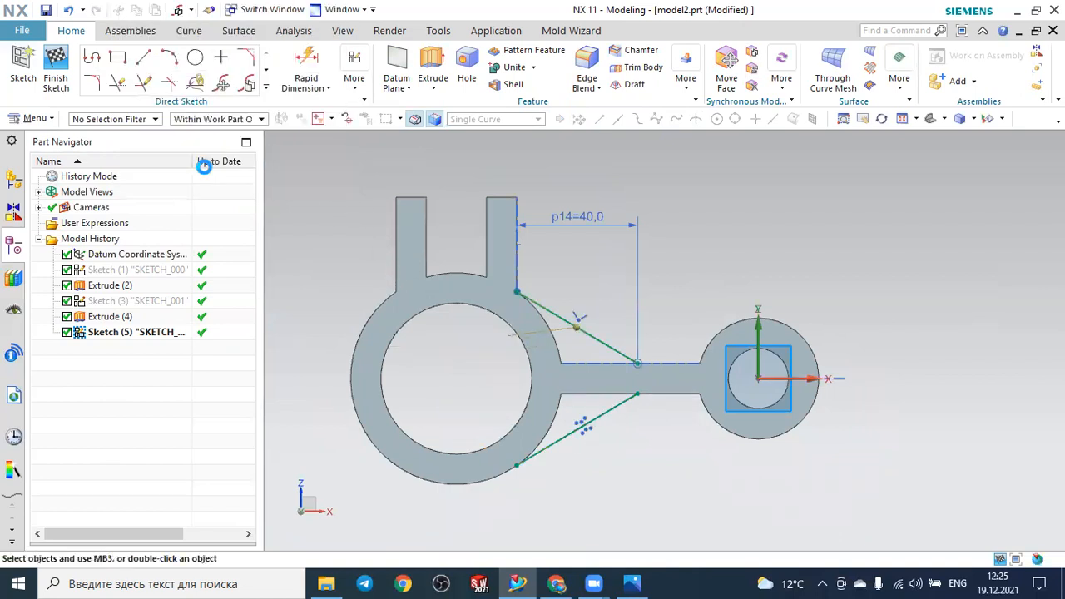
{"action": "left_click", "coordinate": [64, 66]}
{"action": "mouse_move", "coordinate": [596, 202]}
{"action": "middle_mouse_down"}
{"action": "mouse_move", "coordinate": [616, 218]}
{"action": "mouse_move", "coordinate": [639, 213]}
{"action": "mouse_move", "coordinate": [605, 225]}
{"action": "mouse_move", "coordinate": [615, 217]}
{"action": "middle_mouse_up"}
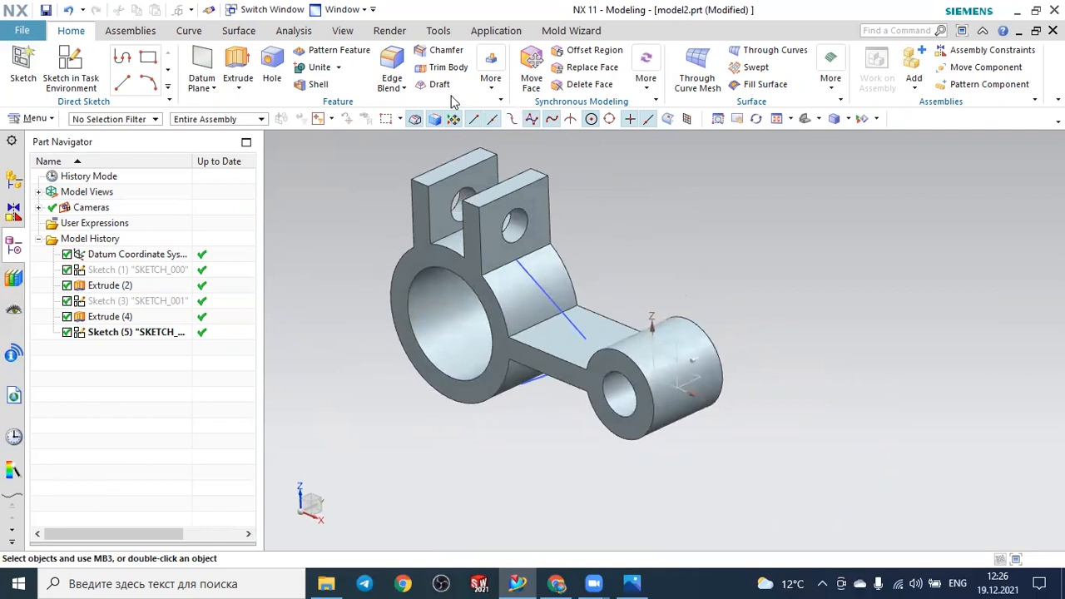
Start a Rib feature on the bracket body with both sloped sketch lines as its section.
{"action": "left_click", "coordinate": [491, 87]}
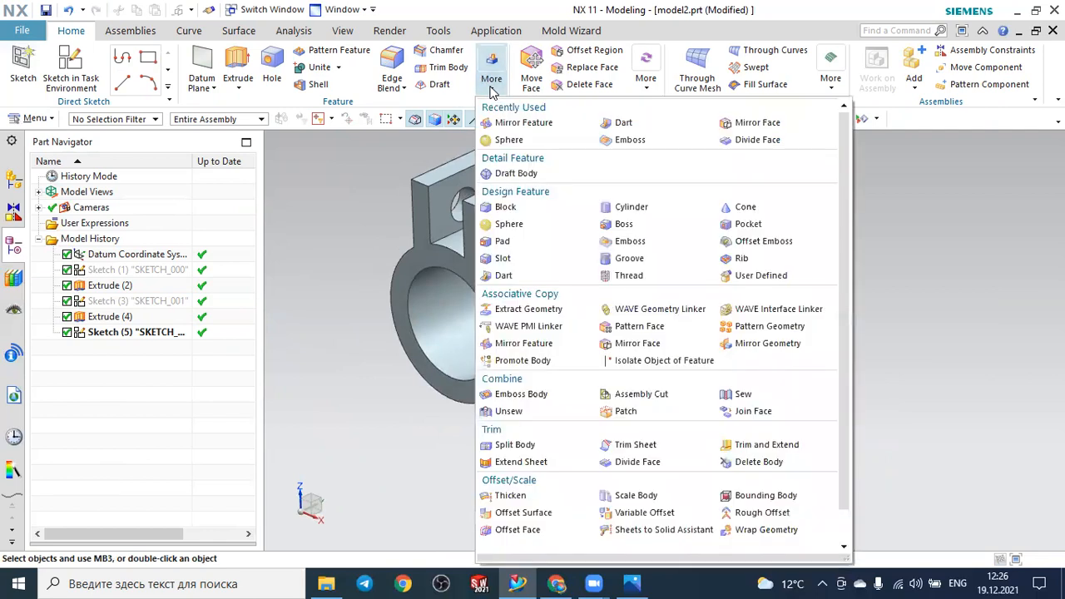
{"action": "left_click", "coordinate": [729, 259]}
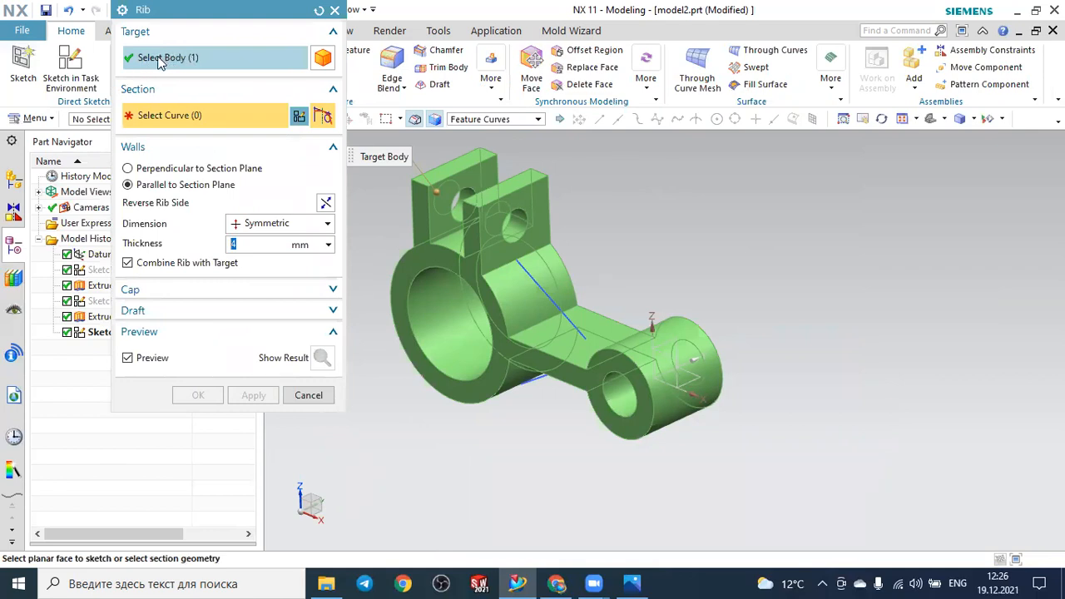
{"action": "scroll", "coordinate": [524, 266], "scroll_direction": "up", "scroll_amount": 2}
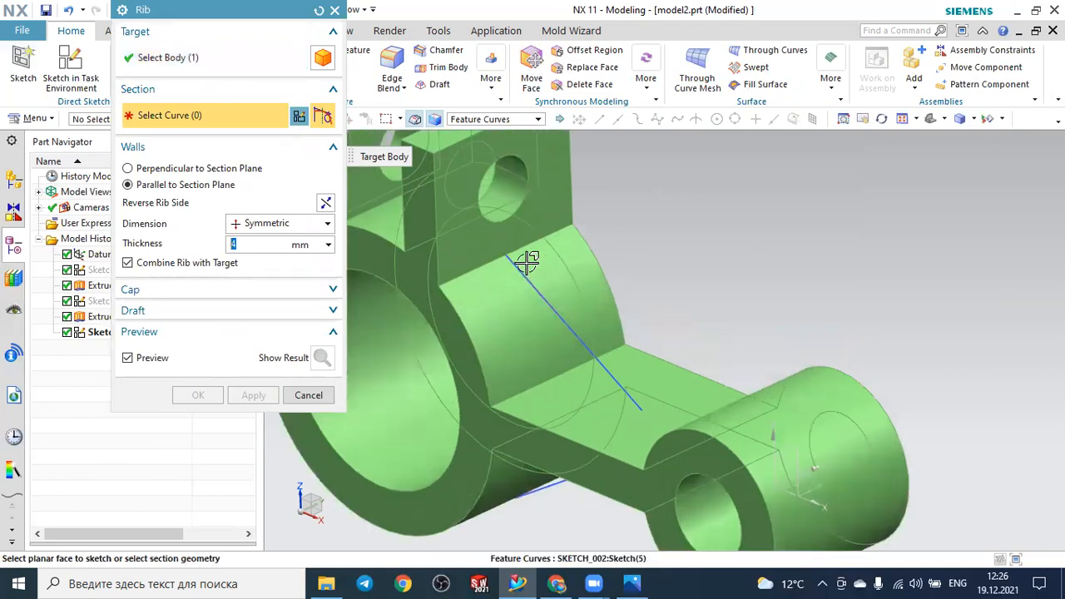
{"action": "scroll", "coordinate": [704, 251], "scroll_direction": "down", "scroll_amount": 2}
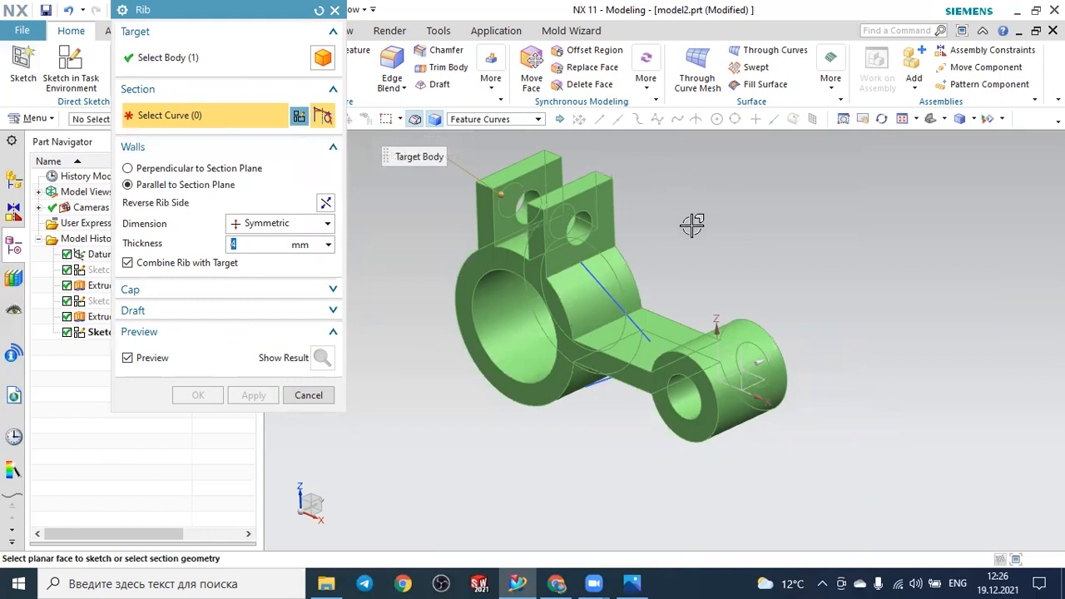
{"action": "middle_click_drag", "start_coordinate": [739, 215], "coordinate": [735, 215]}
{"action": "scroll", "coordinate": [703, 279], "scroll_direction": "up", "scroll_amount": 2}
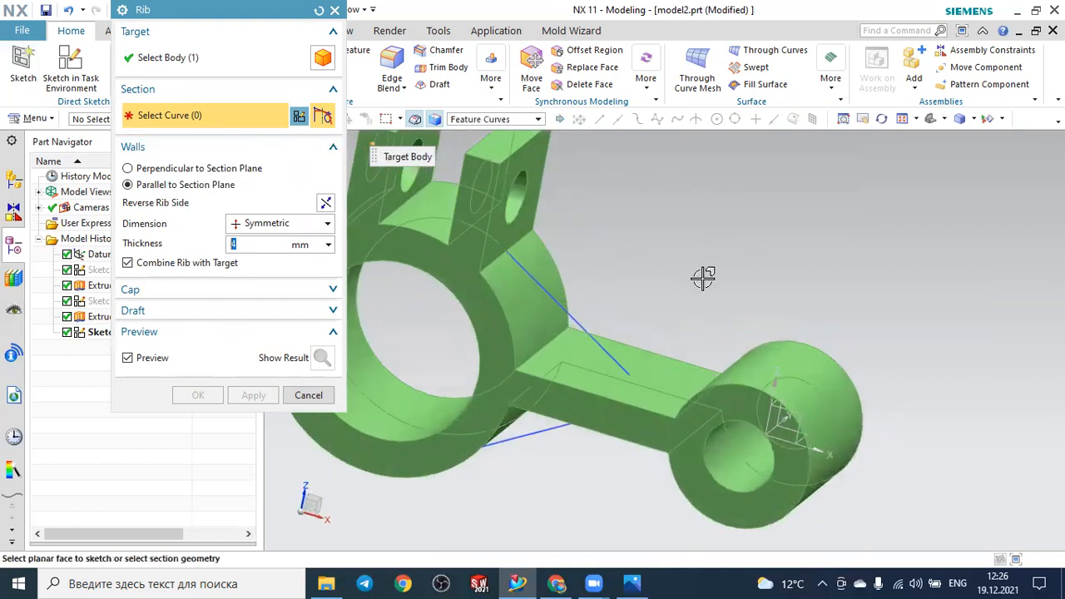
{"action": "left_click", "coordinate": [578, 319]}
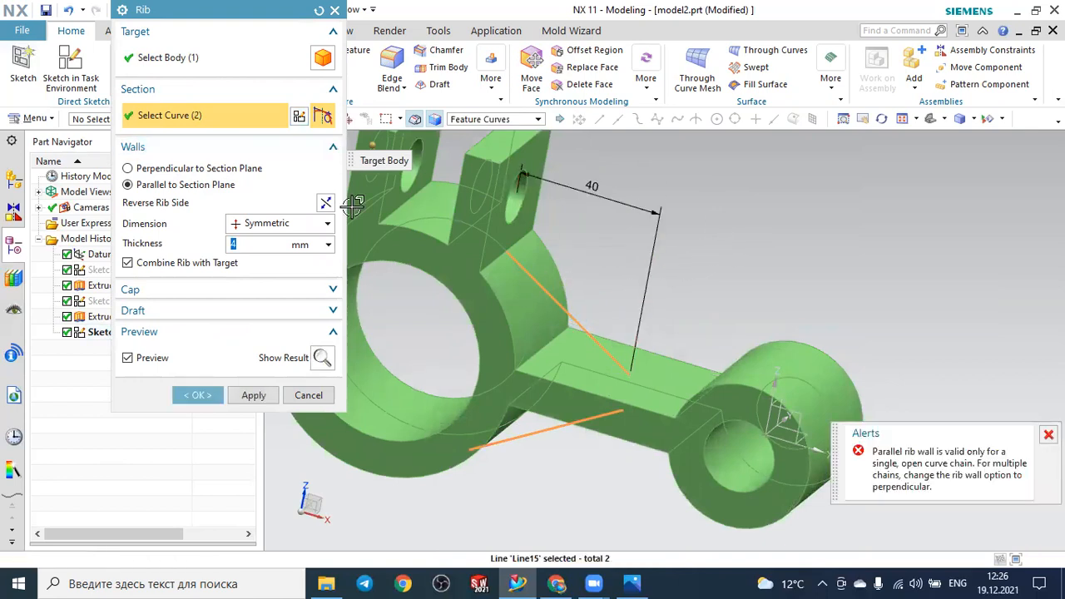
{"action": "left_click", "coordinate": [129, 170]}
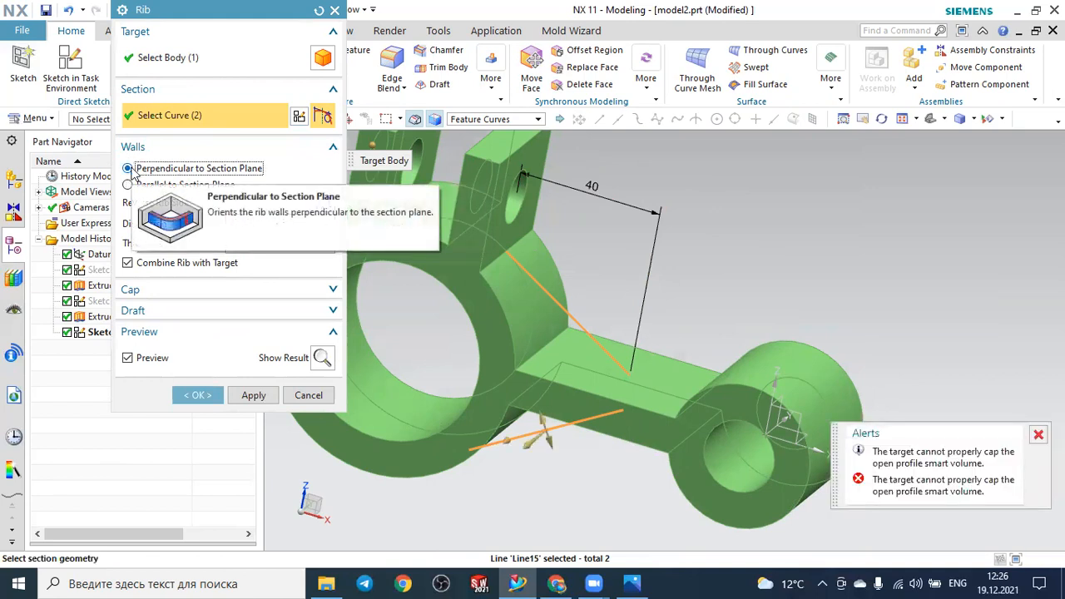
{"action": "left_click", "coordinate": [128, 185]}
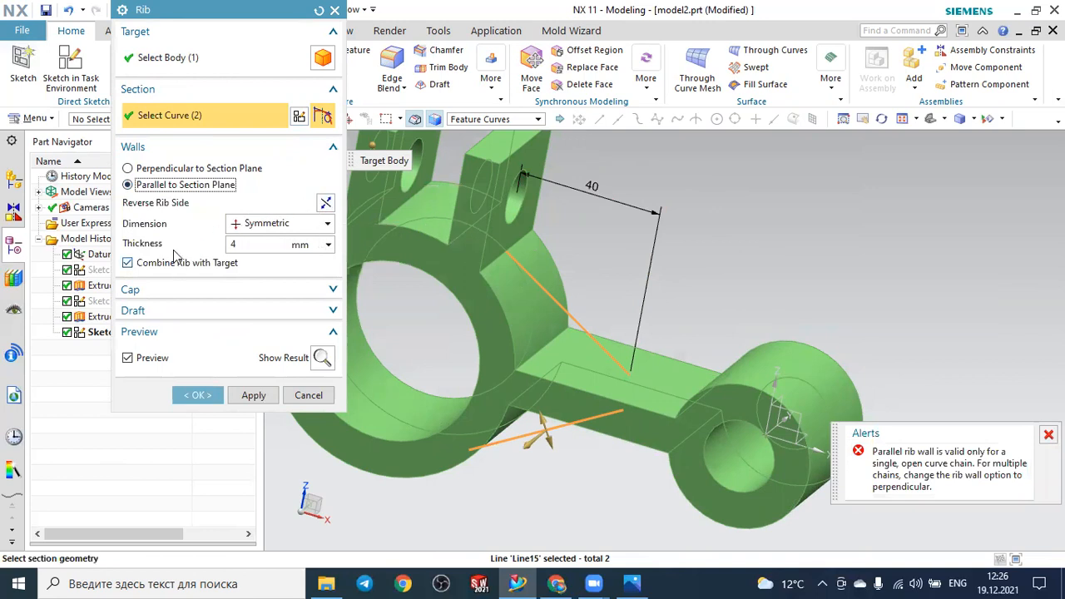
{"action": "left_click", "coordinate": [143, 175]}
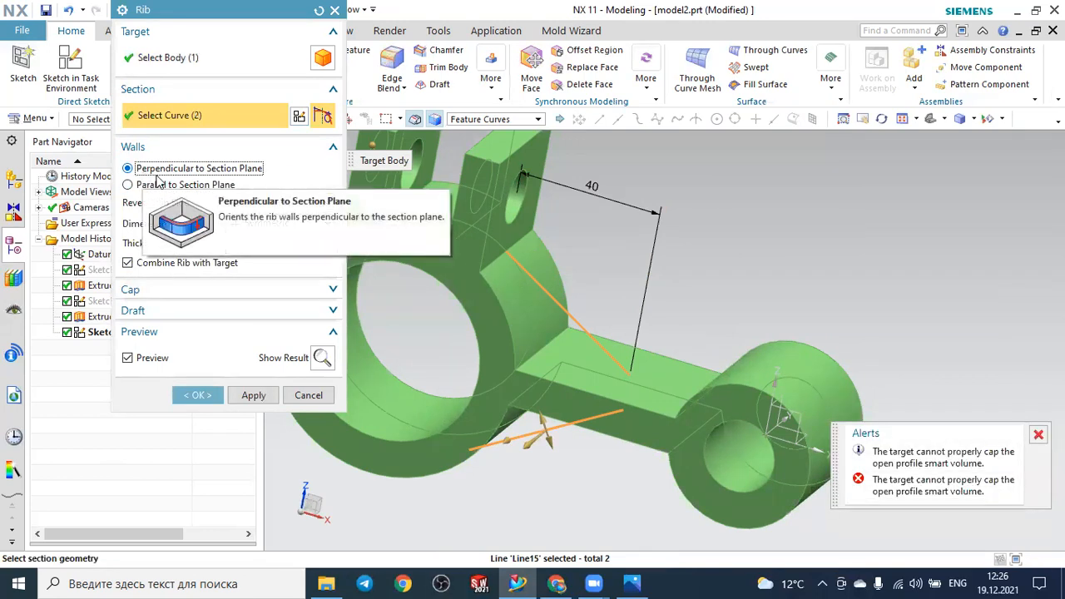
{"action": "left_click", "coordinate": [323, 357]}
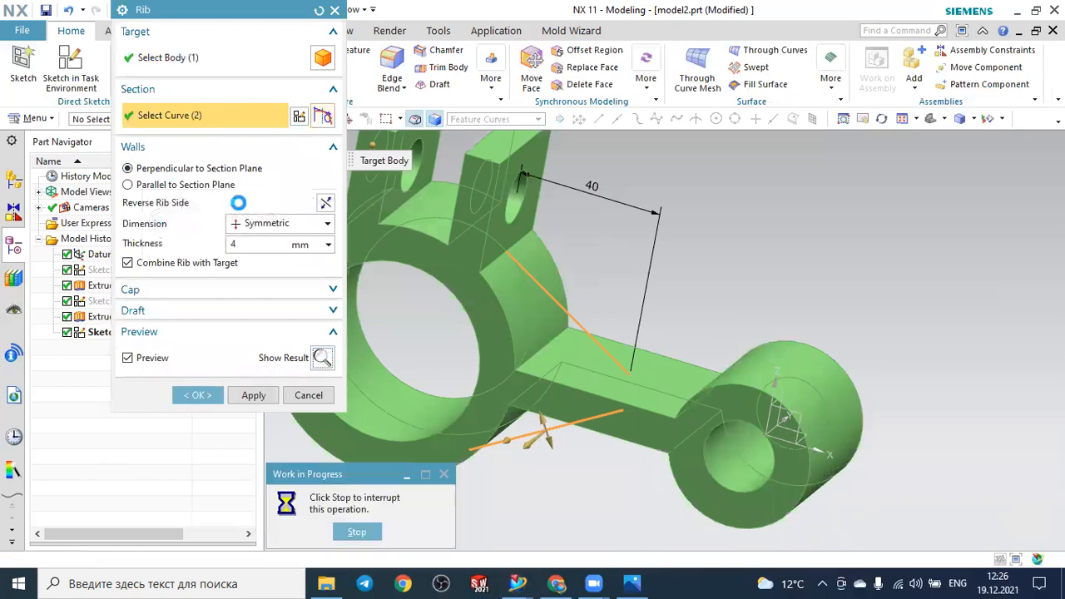
{"action": "left_click", "coordinate": [528, 311]}
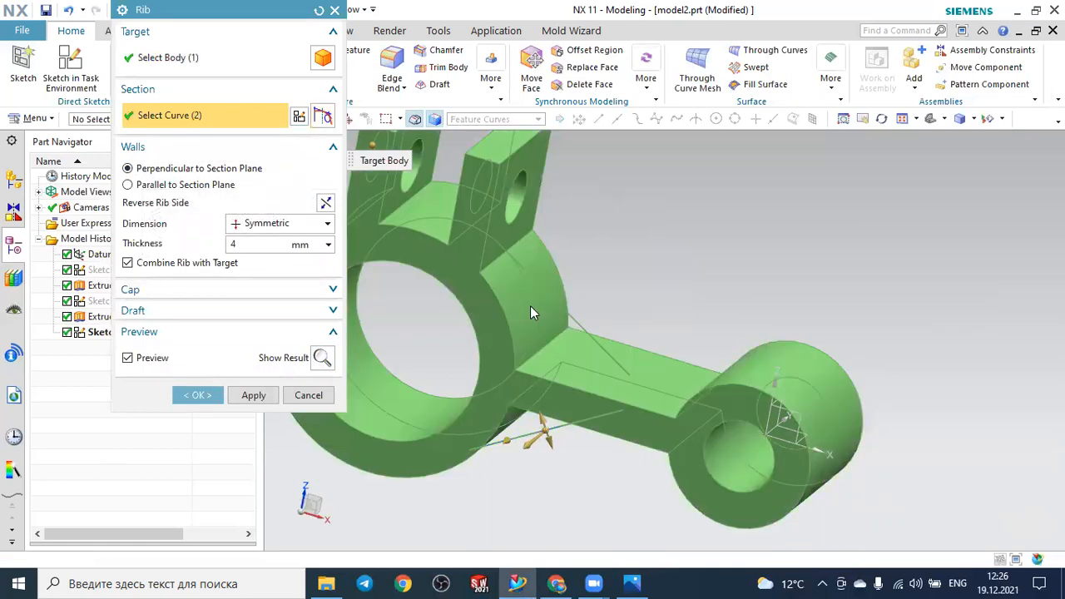
{"action": "left_click", "coordinate": [199, 185]}
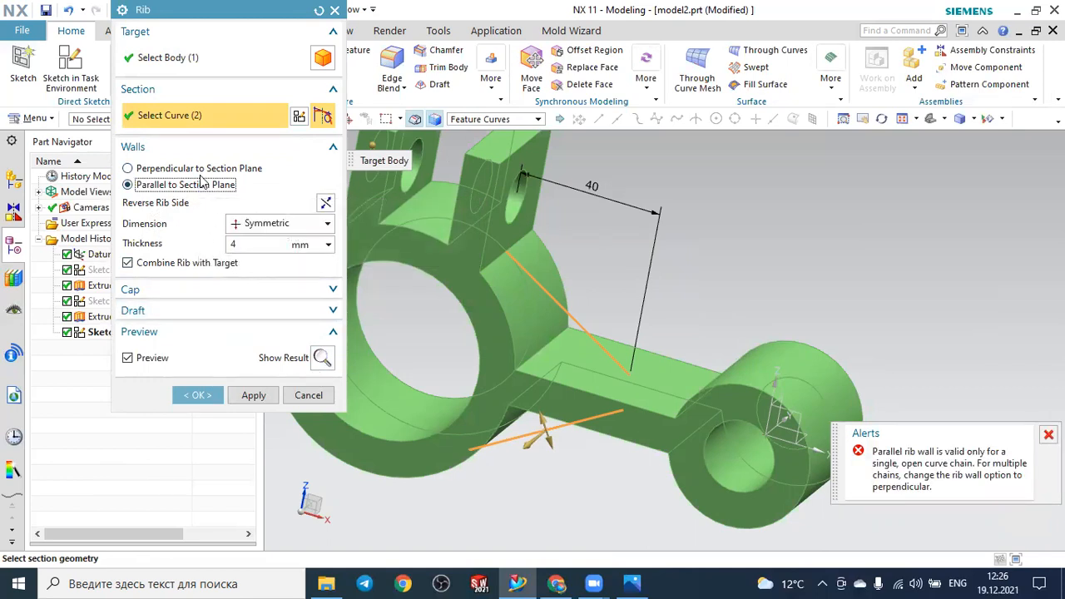
{"action": "left_click", "coordinate": [309, 395]}
Reopen the rib sketch and project the ring's outer arcs and the arm's upper and lower edges into it.
{"action": "double_click", "coordinate": [509, 326]}
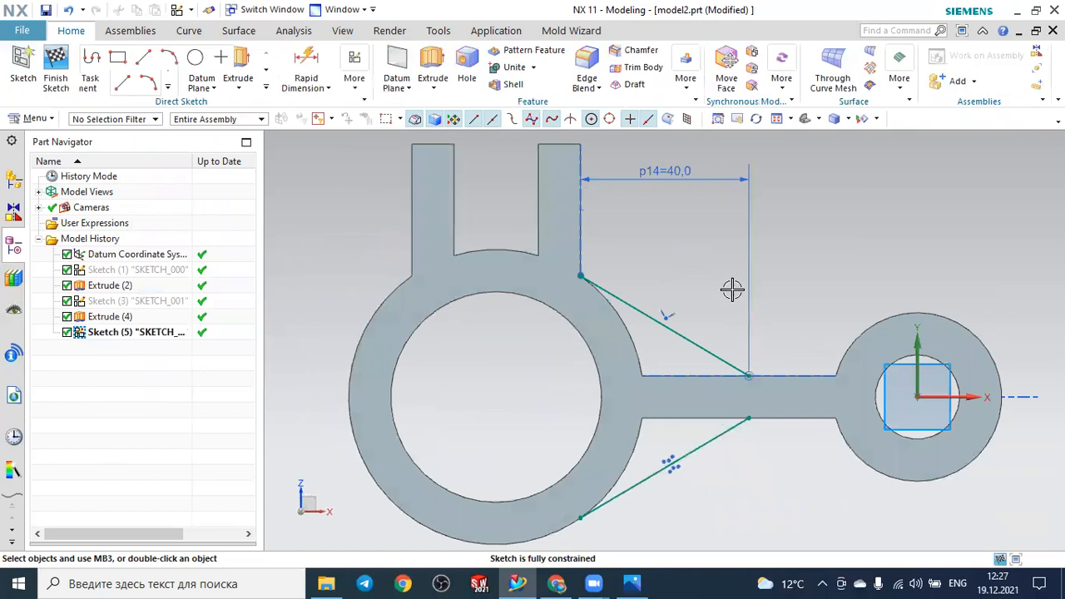
{"action": "scroll", "coordinate": [732, 289], "scroll_direction": "up", "scroll_amount": 2}
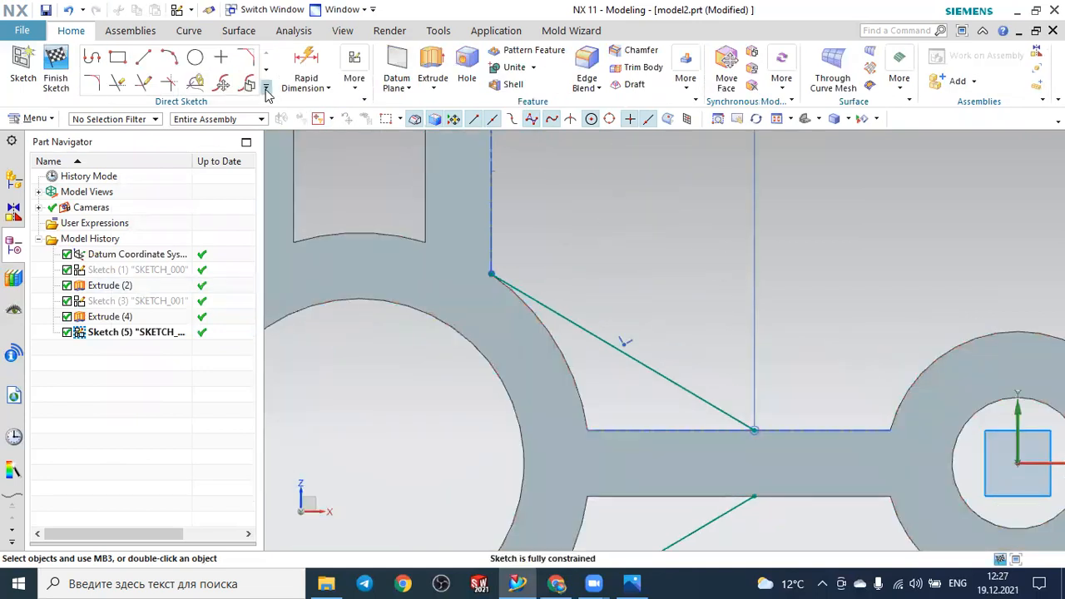
{"action": "left_click", "coordinate": [267, 90]}
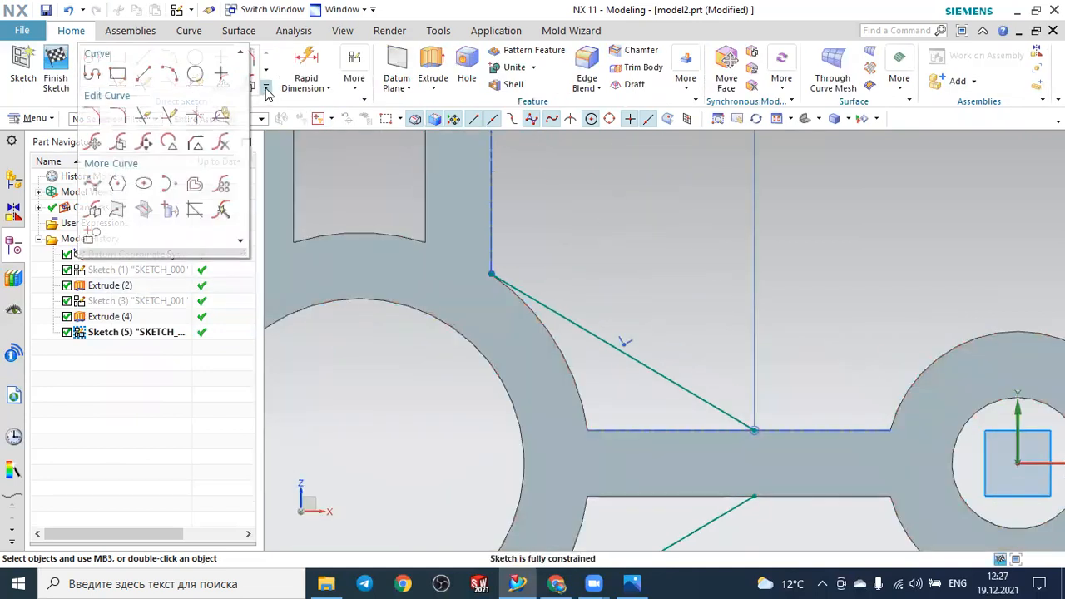
{"action": "left_click", "coordinate": [169, 210]}
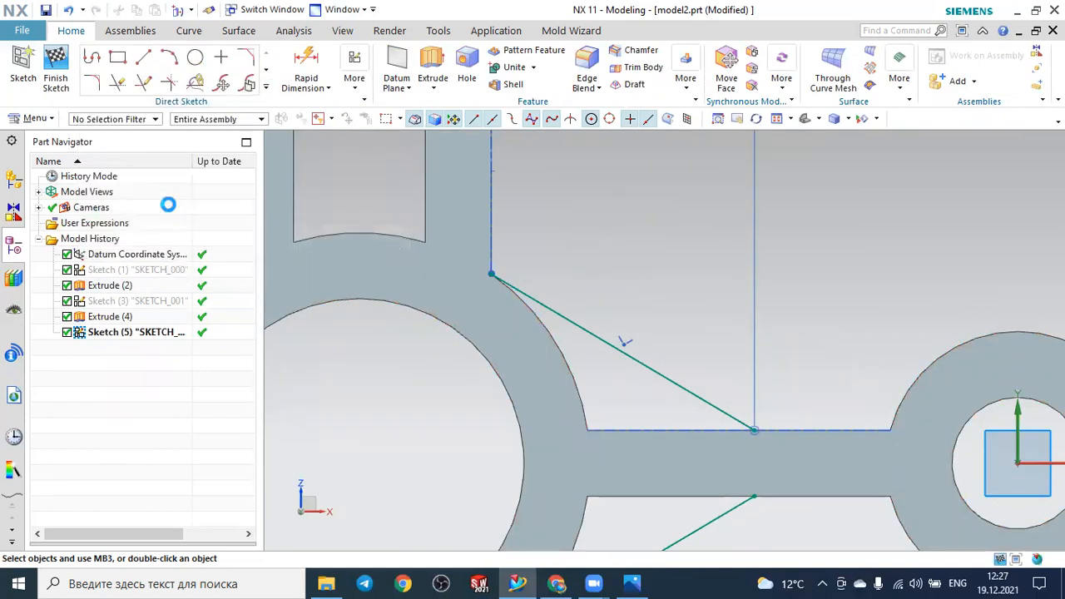
{"action": "left_click", "coordinate": [560, 363]}
{"action": "left_click", "coordinate": [623, 429]}
{"action": "scroll", "coordinate": [643, 363], "scroll_direction": "down", "scroll_amount": 1}
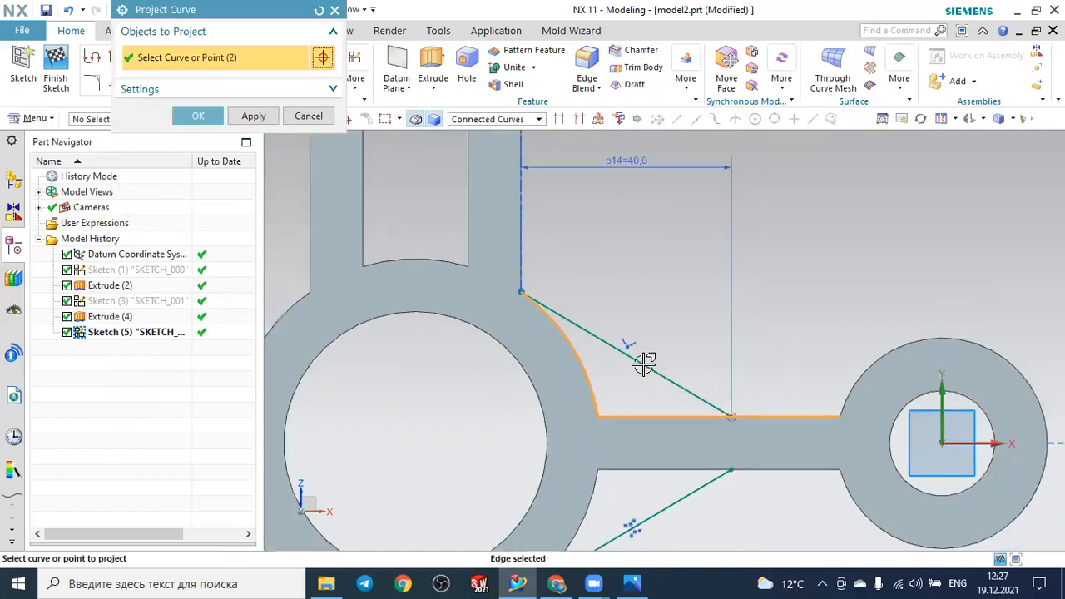
{"action": "left_click", "coordinate": [623, 470]}
{"action": "left_click", "coordinate": [593, 487]}
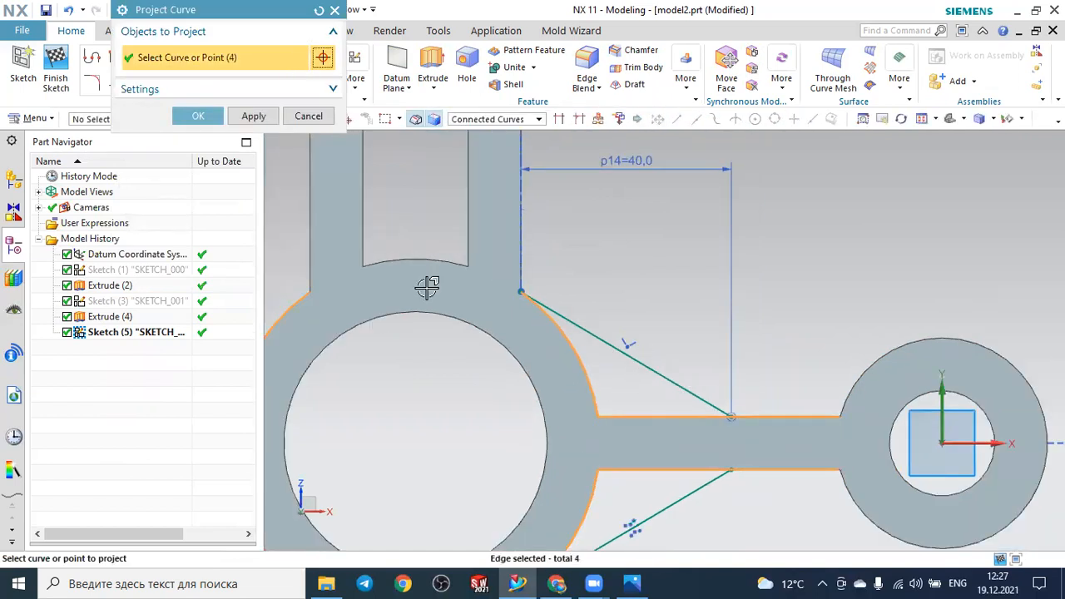
{"action": "left_click", "coordinate": [198, 116]}
Trim the projected arm edges and ring arc back to the sloped rib lines with Quick Trim and finish the sketch.
{"action": "scroll", "coordinate": [481, 186], "scroll_direction": "down", "scroll_amount": 2}
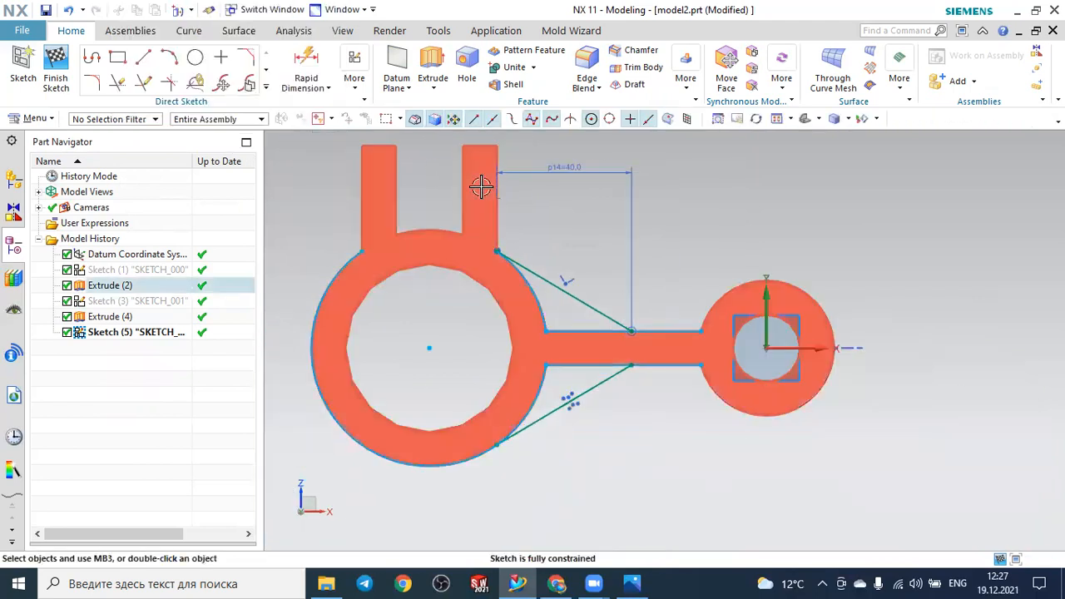
{"action": "left_click", "coordinate": [118, 83]}
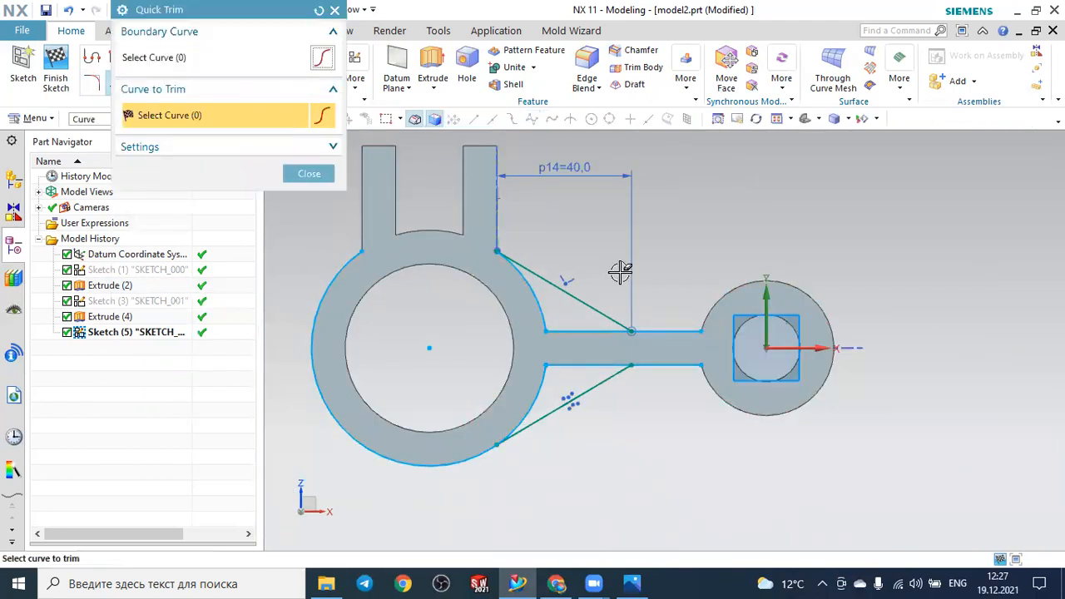
{"action": "scroll", "coordinate": [670, 331], "scroll_direction": "up", "scroll_amount": 1}
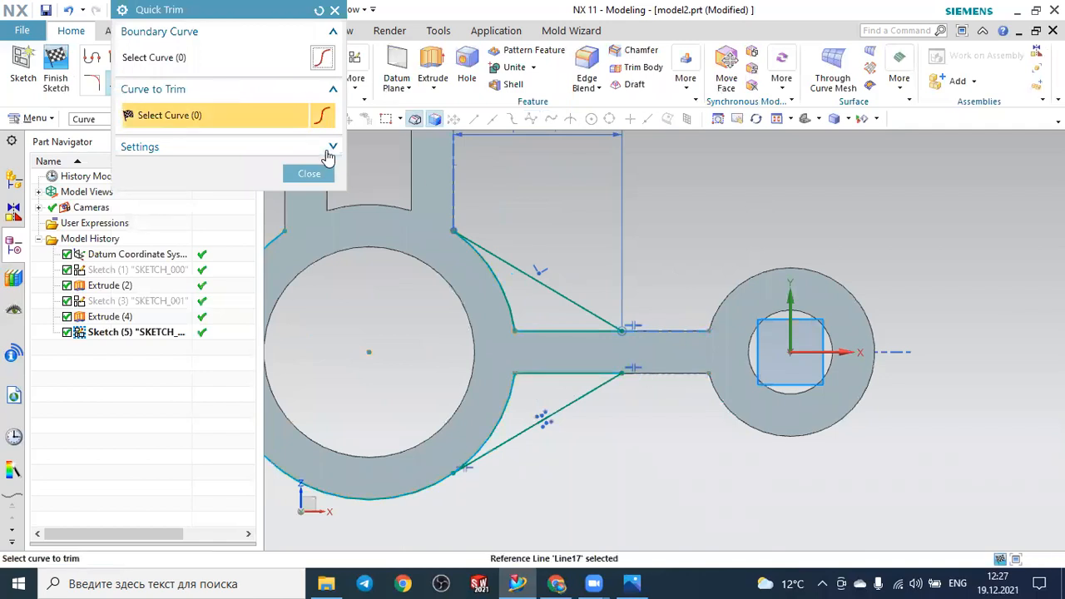
{"action": "left_click", "coordinate": [305, 173]}
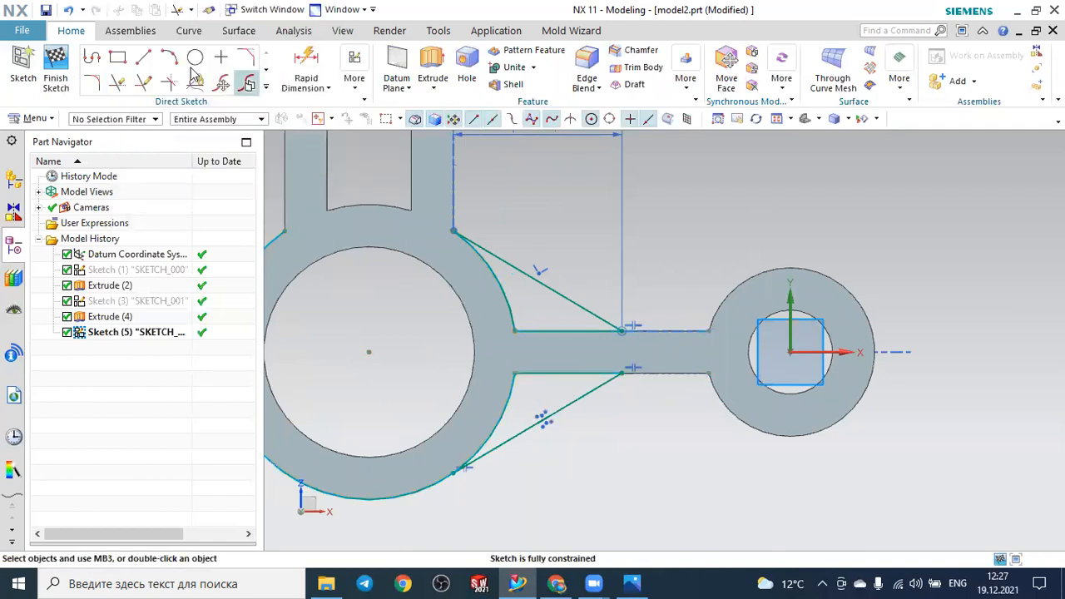
{"action": "left_click", "coordinate": [55, 60]}
Reopen the rib sketch to check the trimmed ring arc, and finish the sketch.
{"action": "left_click", "coordinate": [803, 122]}
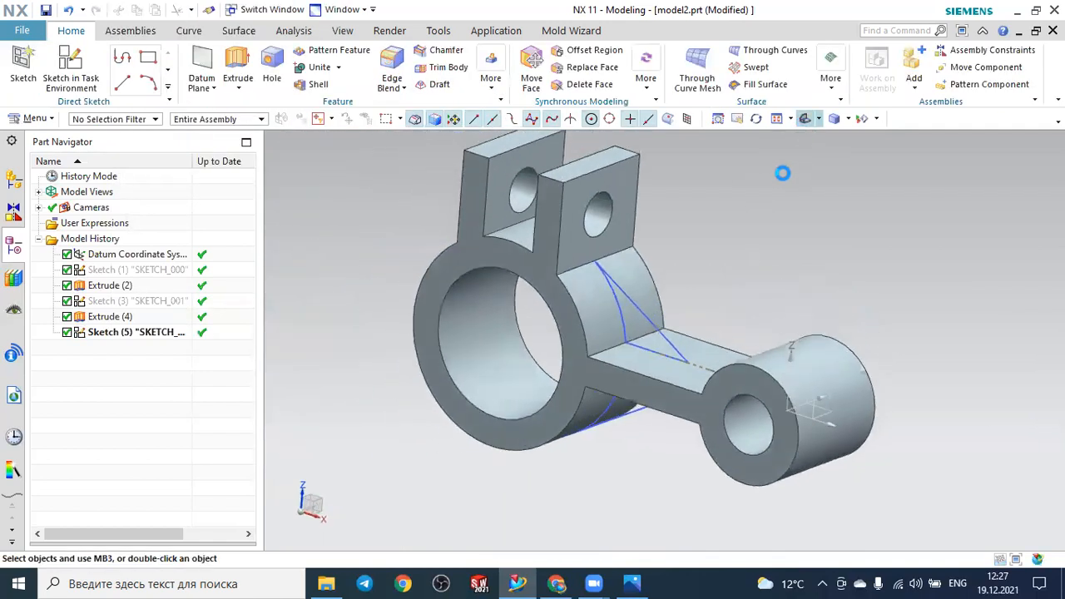
{"action": "middle_click_drag", "start_coordinate": [716, 238], "coordinate": [747, 248]}
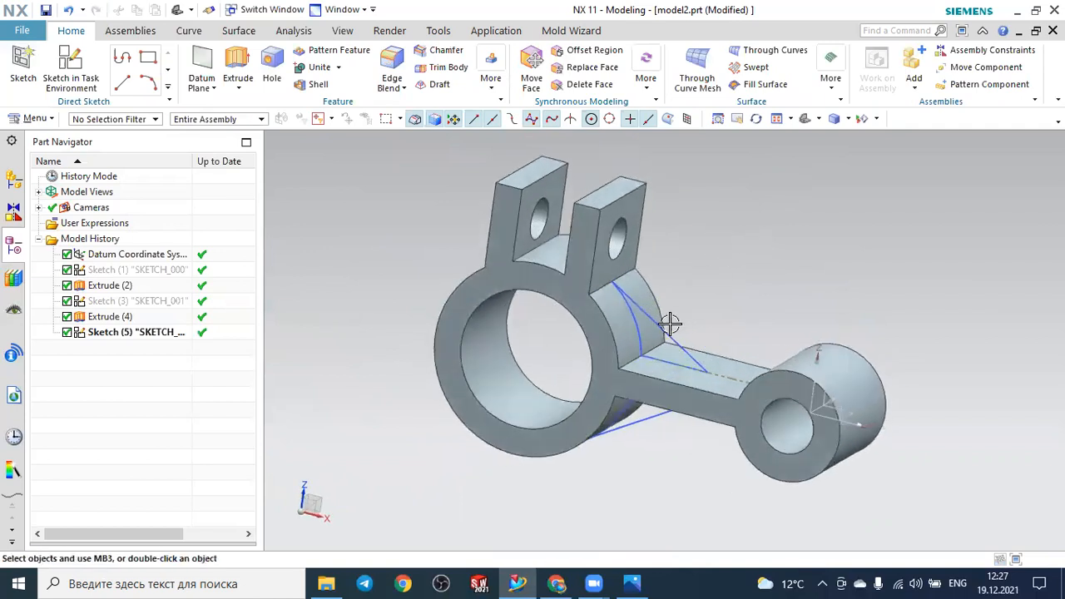
{"action": "scroll", "coordinate": [820, 242], "scroll_direction": "up", "scroll_amount": 1}
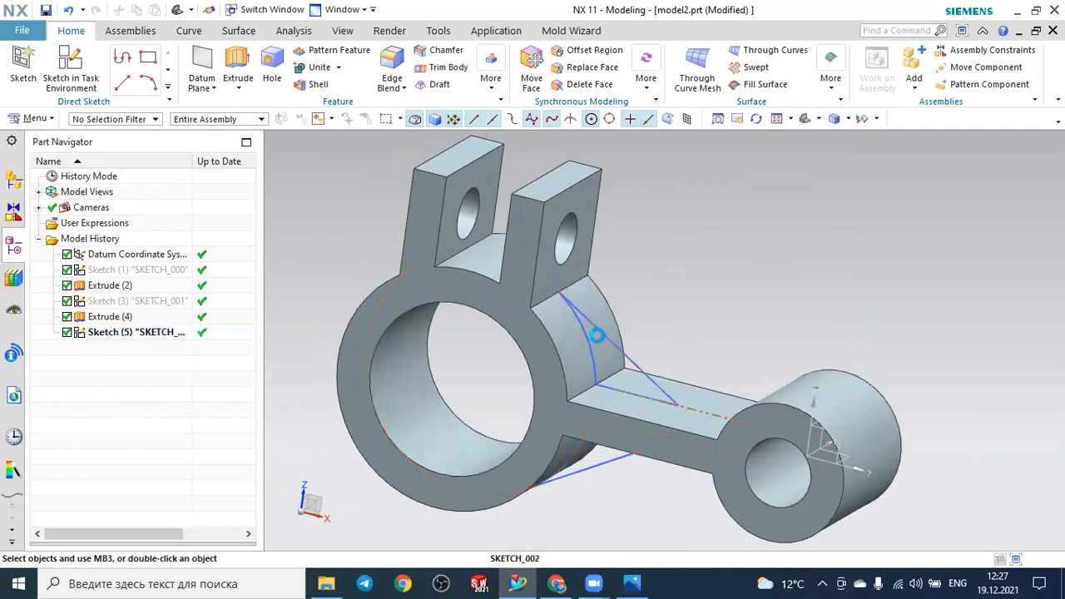
{"action": "double_click", "coordinate": [598, 335]}
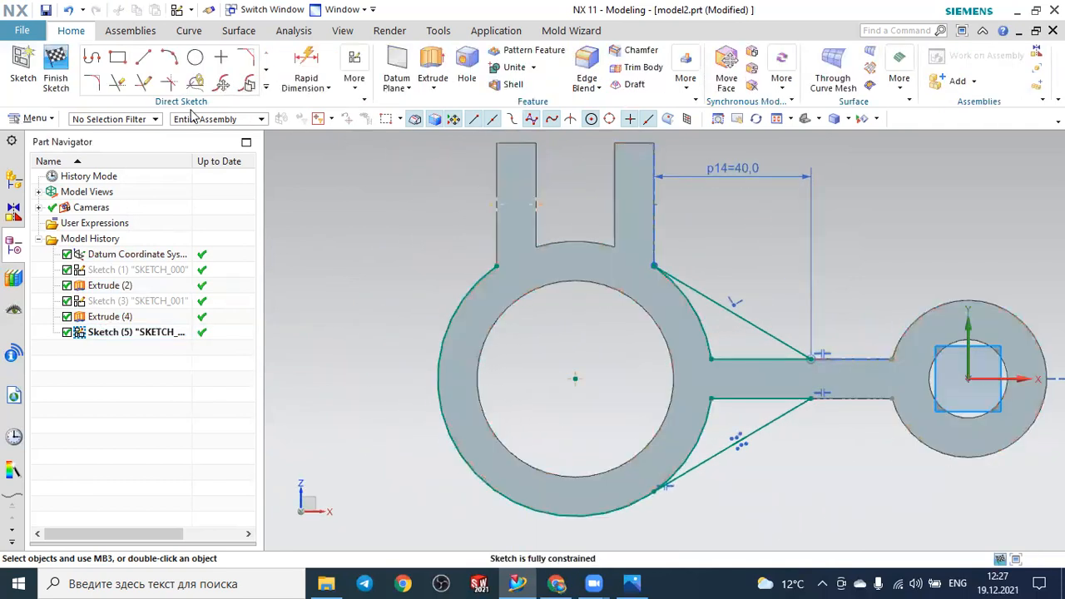
{"action": "left_click", "coordinate": [117, 83]}
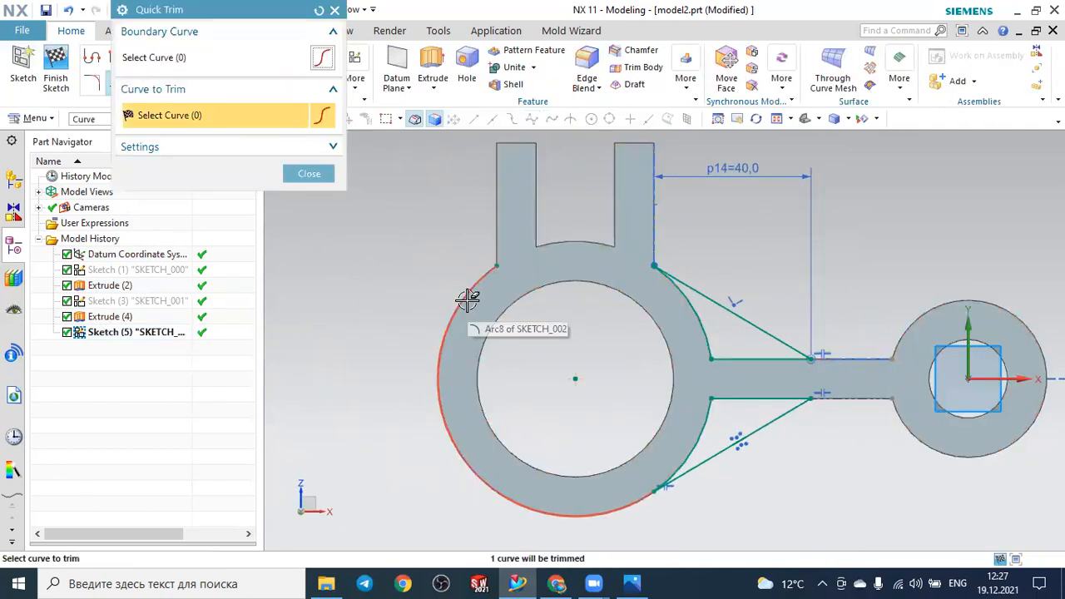
{"action": "left_click", "coordinate": [310, 175]}
{"action": "left_click", "coordinate": [56, 73]}
Start an Extrude with the closed rib regions above and below the arm as its section.
{"action": "mouse_move", "coordinate": [433, 223]}
{"action": "middle_mouse_down"}
{"action": "mouse_move", "coordinate": [404, 228]}
{"action": "mouse_move", "coordinate": [366, 191]}
{"action": "middle_mouse_up"}
{"action": "left_click", "coordinate": [237, 66]}
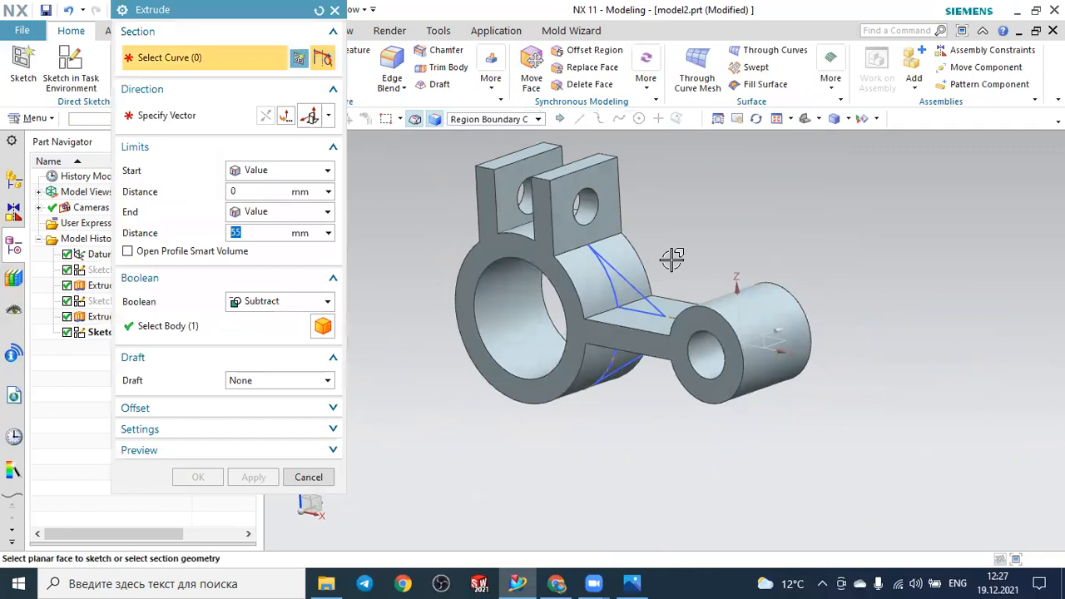
{"action": "scroll", "coordinate": [632, 266], "scroll_direction": "up", "scroll_amount": 3}
{"action": "left_click", "coordinate": [589, 287]}
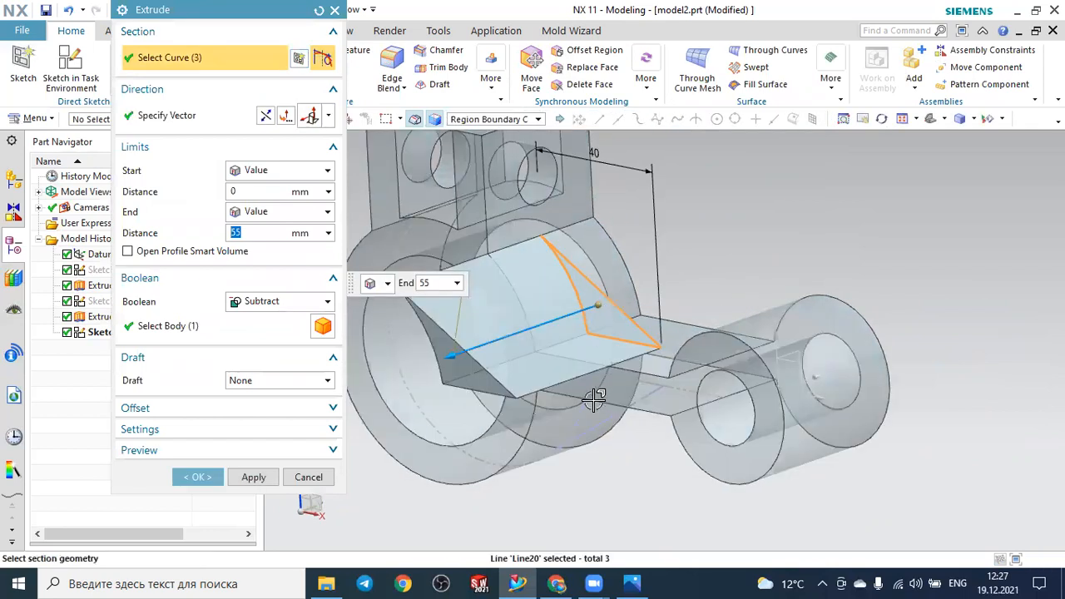
{"action": "middle_click_drag", "start_coordinate": [632, 450], "coordinate": [604, 442]}
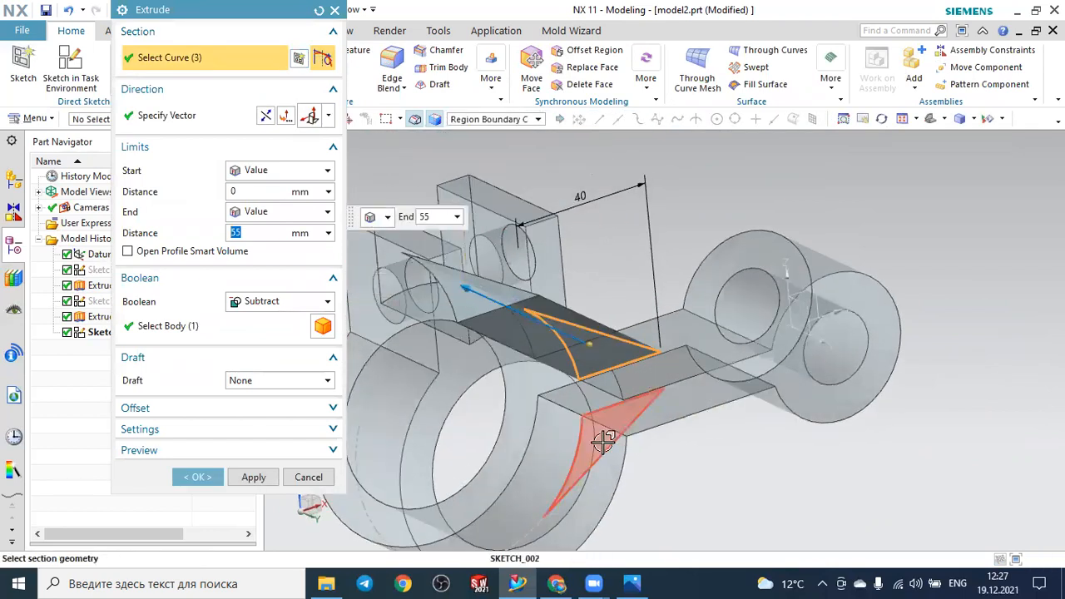
{"action": "left_click", "coordinate": [604, 441]}
{"action": "left_click", "coordinate": [281, 175]}
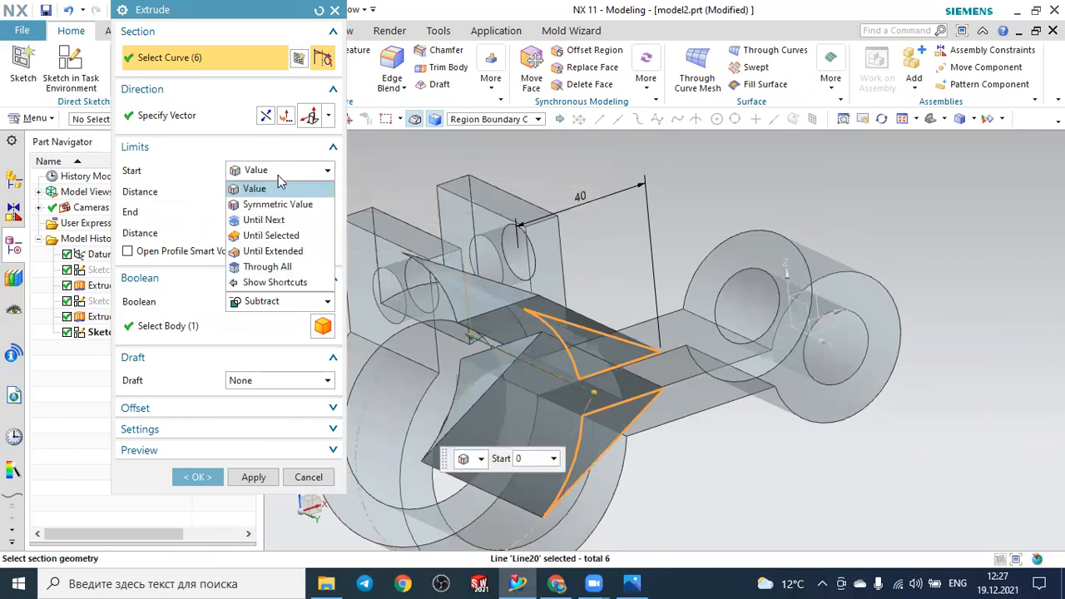
{"action": "left_click", "coordinate": [274, 219]}
{"action": "left_click", "coordinate": [268, 172]}
{"action": "left_click", "coordinate": [268, 204]}
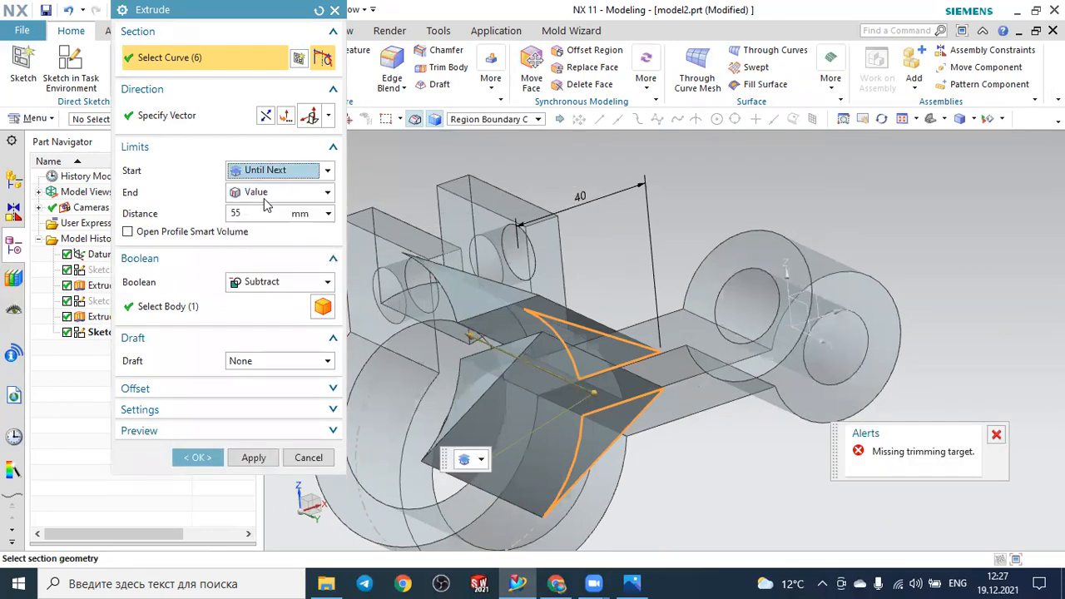
{"action": "left_click", "coordinate": [263, 174]}
{"action": "left_click", "coordinate": [253, 188]}
Check the reference drawing and extrude both rib regions by a Symmetric Value of 5 mm, united with the bracket body.
{"action": "left_click", "coordinate": [264, 171]}
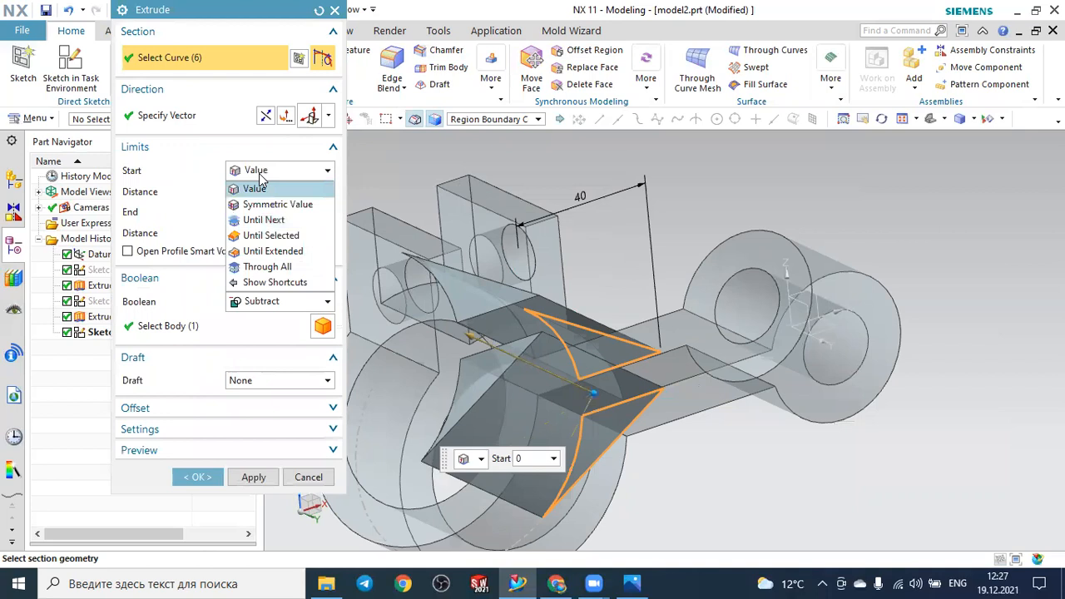
{"action": "left_click", "coordinate": [262, 204]}
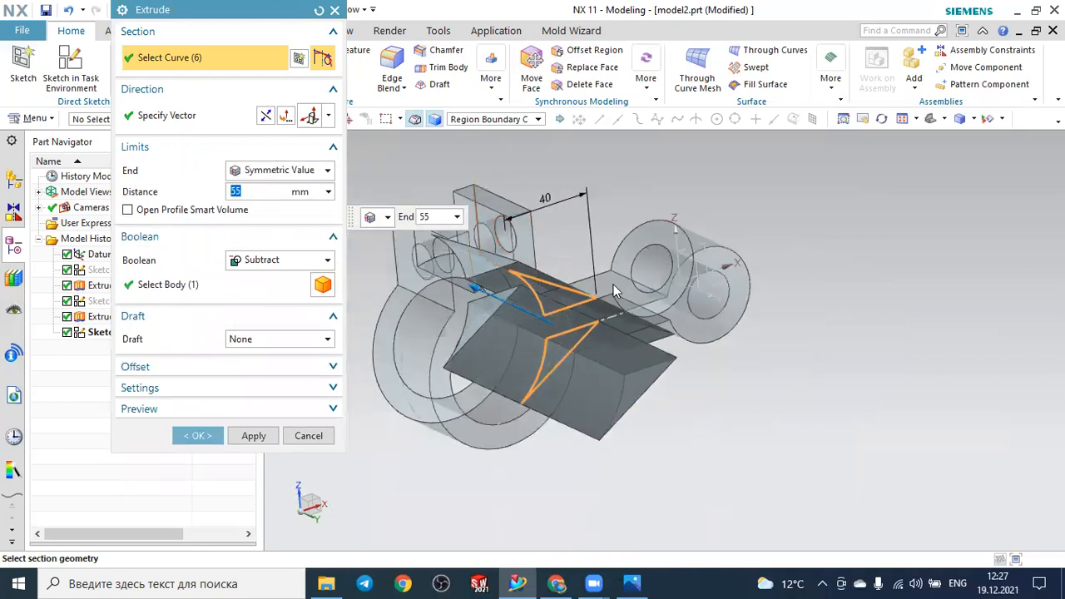
{"action": "key", "text": "alt+Tab"}
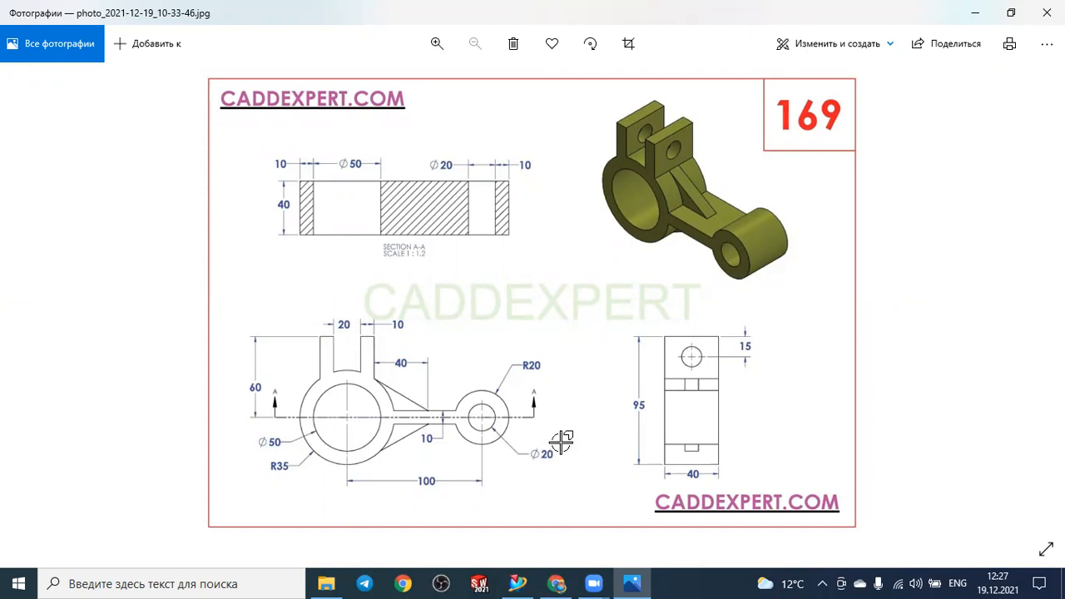
{"action": "key", "text": "alt+Tab"}
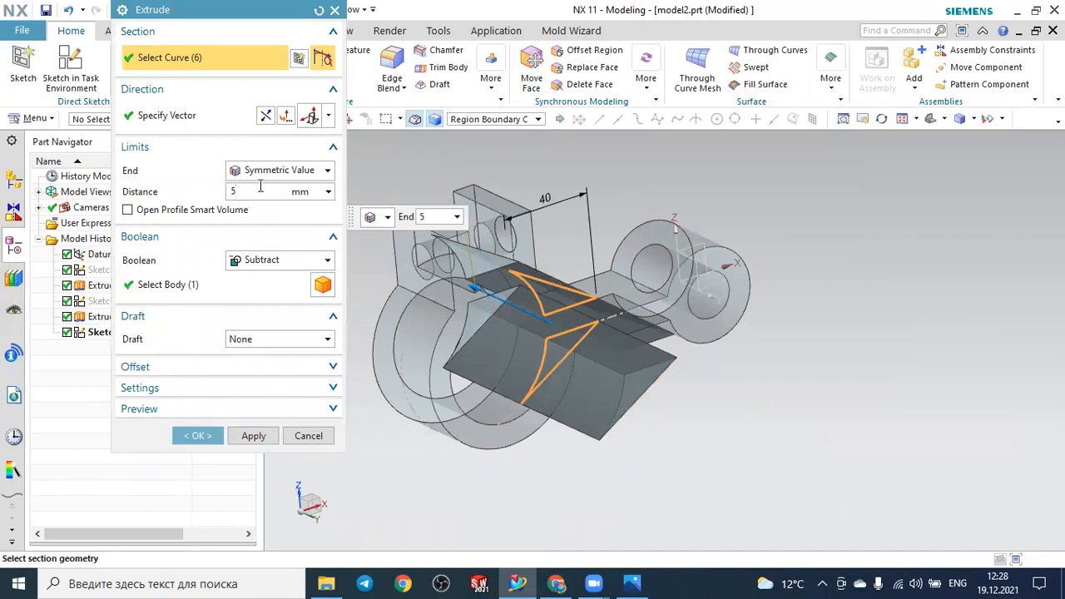
{"action": "left_click", "coordinate": [264, 260]}
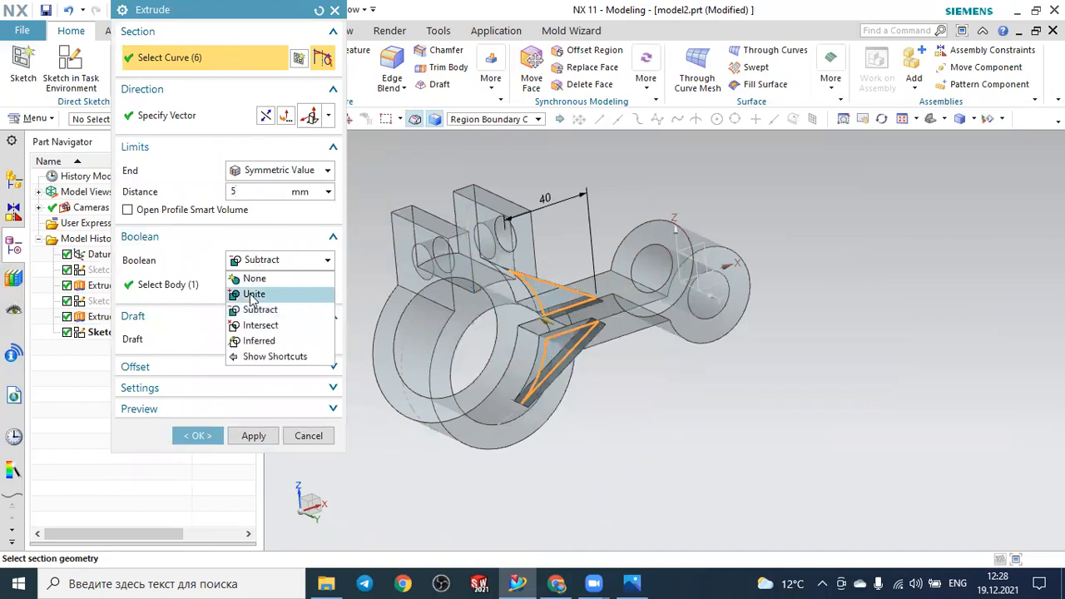
{"action": "left_click", "coordinate": [253, 295]}
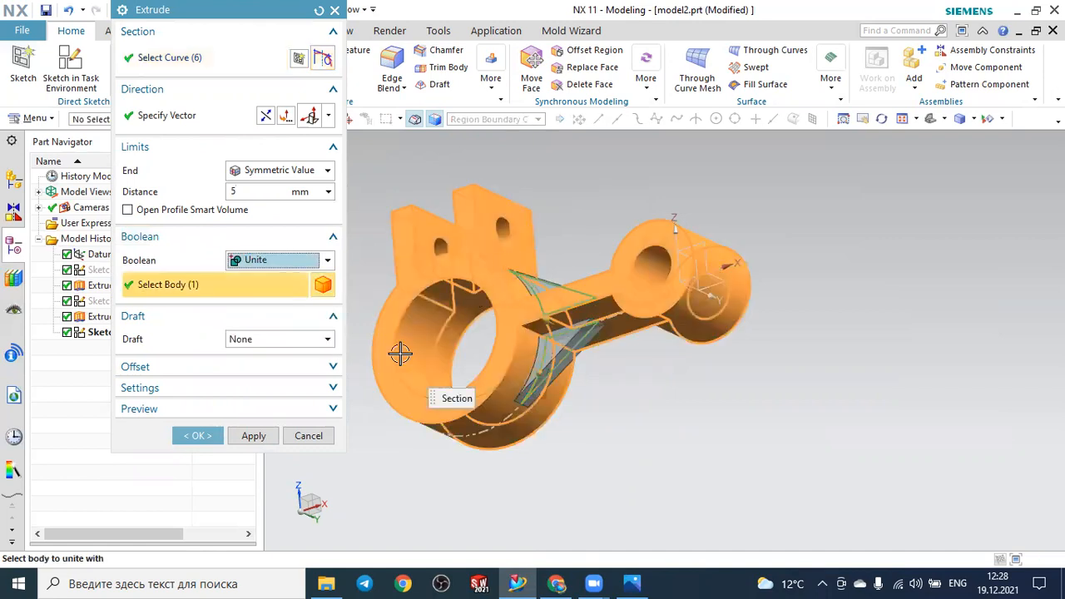
{"action": "left_click", "coordinate": [202, 436]}
Hide the rib sketch SKETCH_002 so only the solid bracket is displayed.
{"action": "middle_click_drag", "start_coordinate": [697, 188], "coordinate": [782, 164]}
{"action": "left_click", "coordinate": [806, 119]}
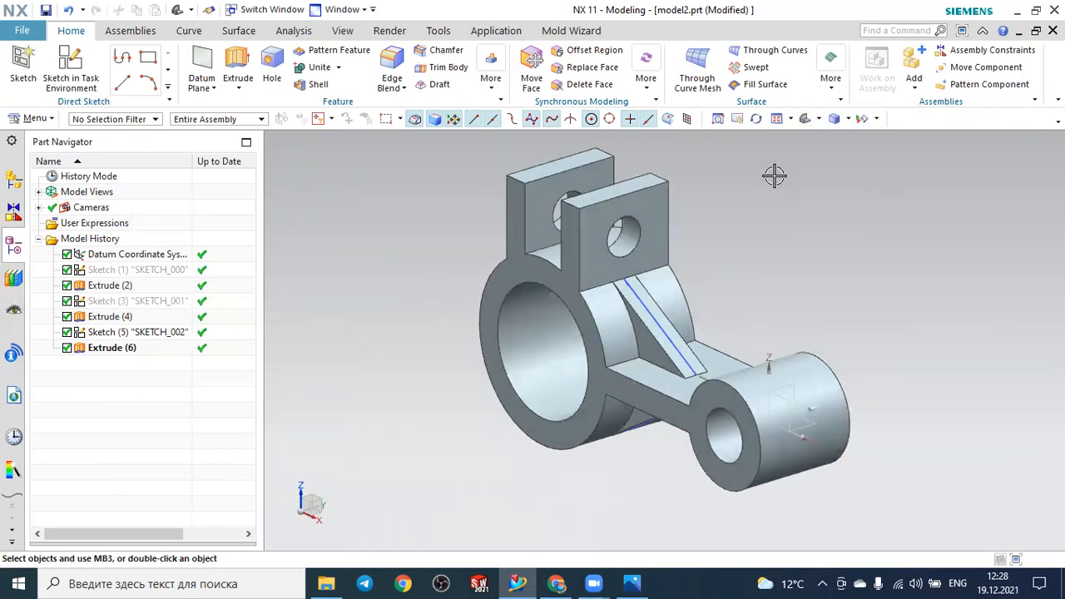
{"action": "middle_click_drag", "start_coordinate": [730, 244], "coordinate": [766, 248]}
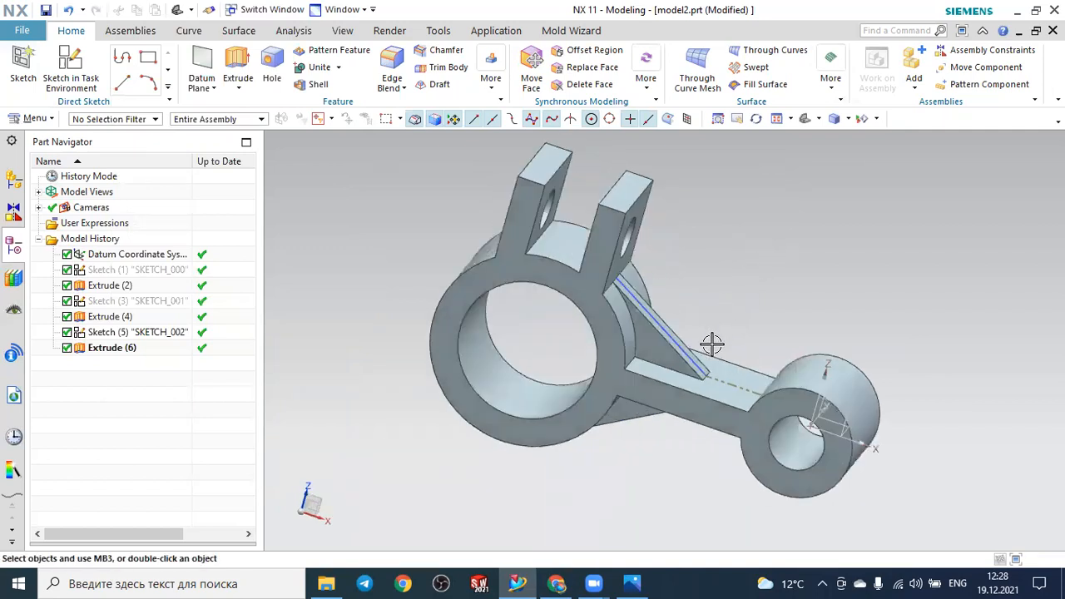
{"action": "scroll", "coordinate": [712, 344], "scroll_direction": "up", "scroll_amount": 3}
{"action": "left_click", "coordinate": [663, 341]}
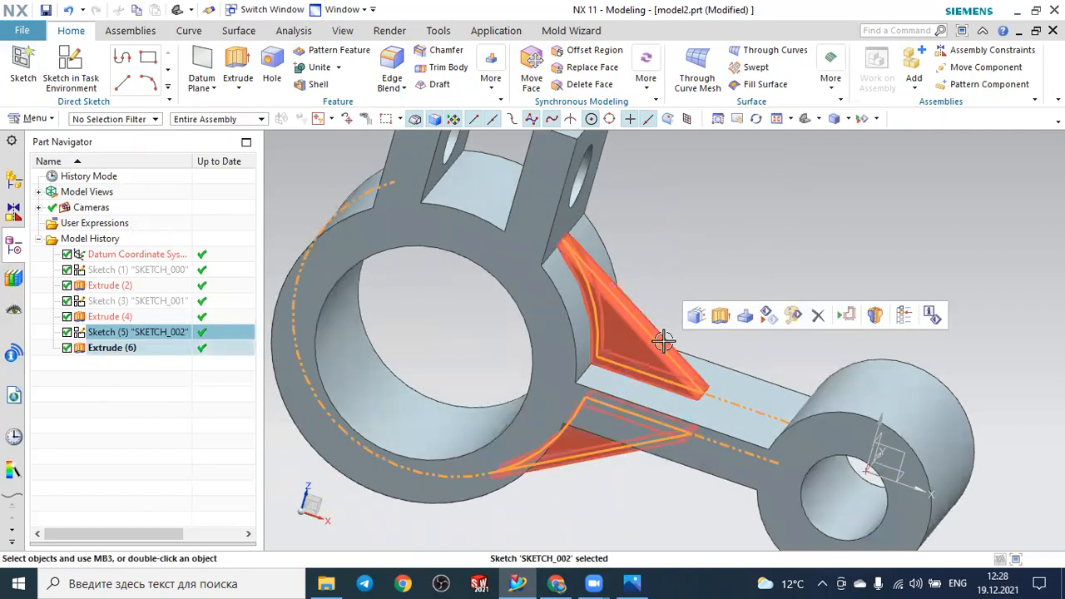
{"action": "left_click", "coordinate": [767, 317]}
Change the object display color of the bracket's solid body to Medium Olive, ID 47.
{"action": "scroll", "coordinate": [773, 282], "scroll_direction": "down", "scroll_amount": 3}
{"action": "middle_click_drag", "start_coordinate": [777, 271], "coordinate": [816, 264]}
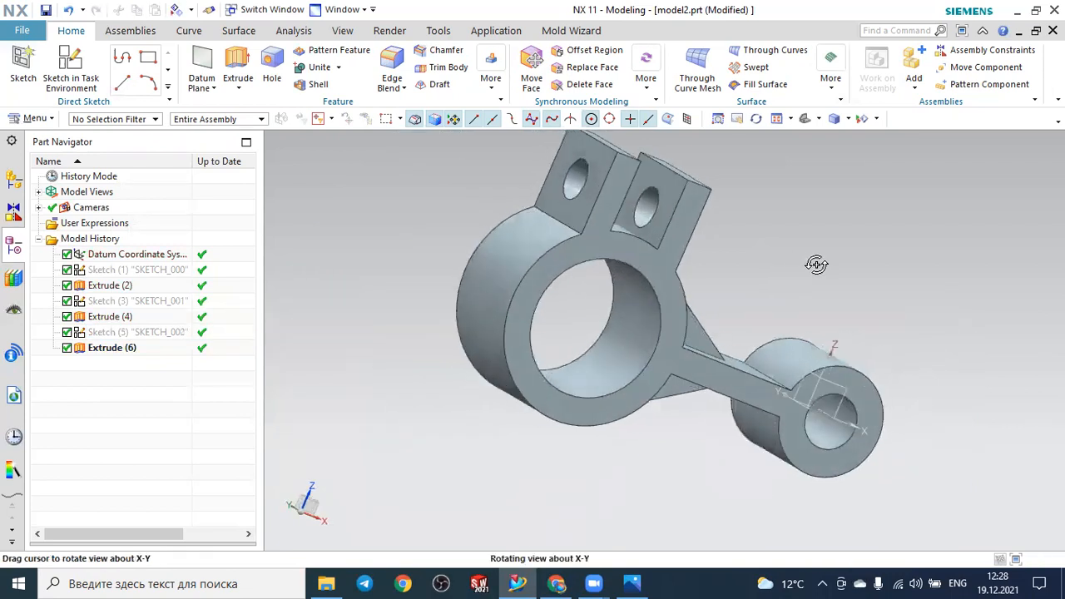
{"action": "left_click", "coordinate": [805, 122]}
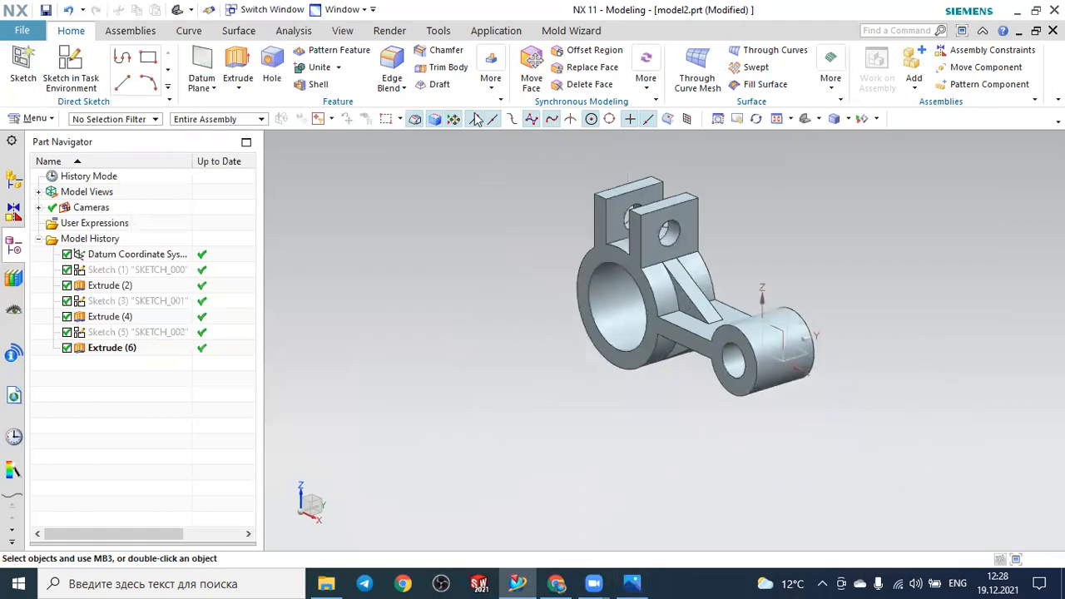
{"action": "left_click", "coordinate": [343, 31]}
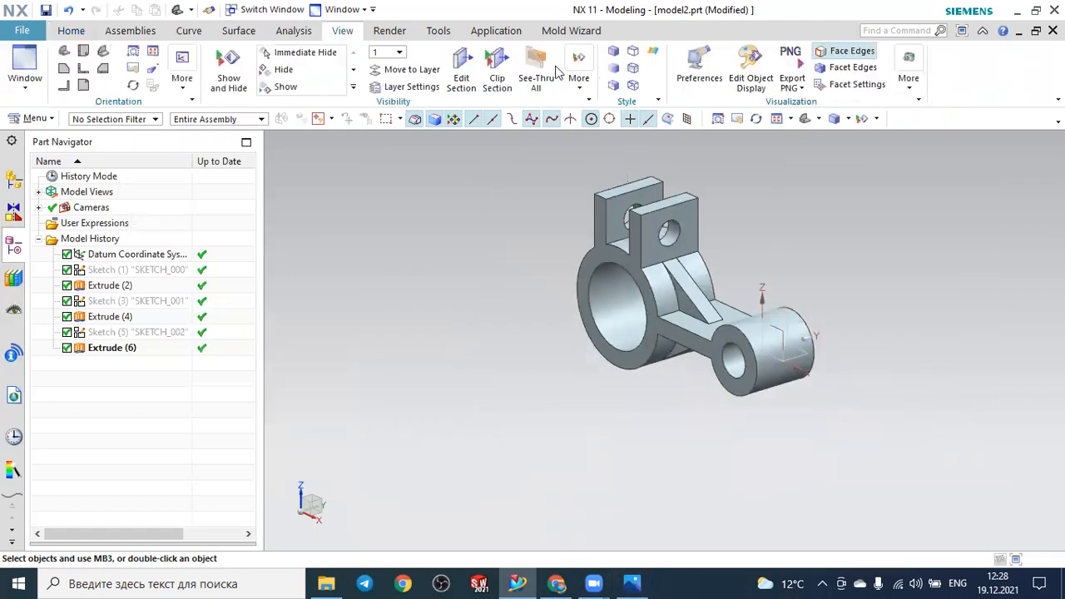
{"action": "left_click", "coordinate": [740, 59]}
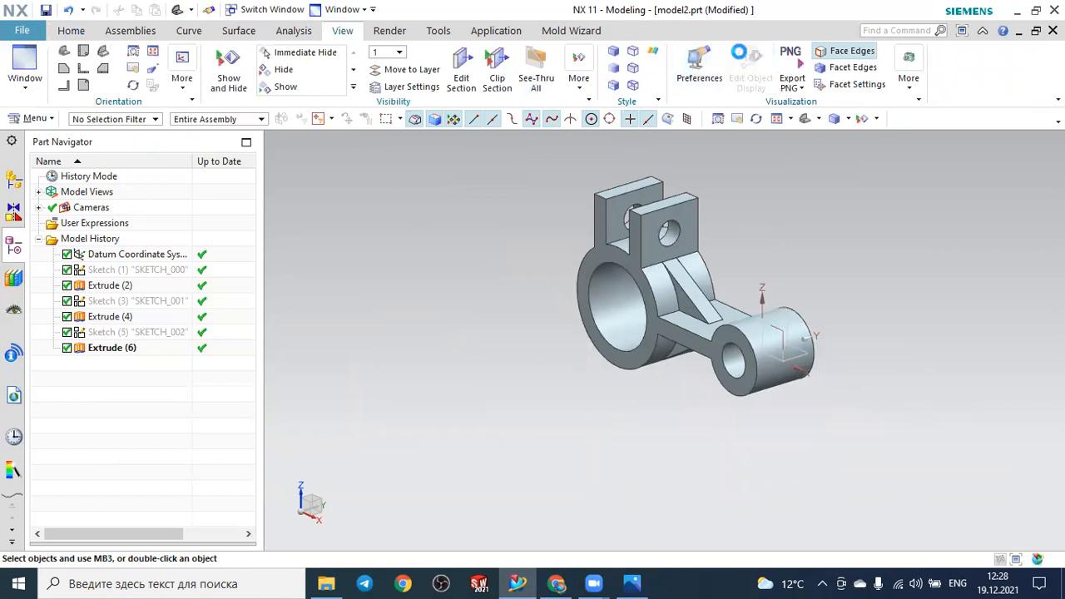
{"action": "left_click", "coordinate": [605, 224]}
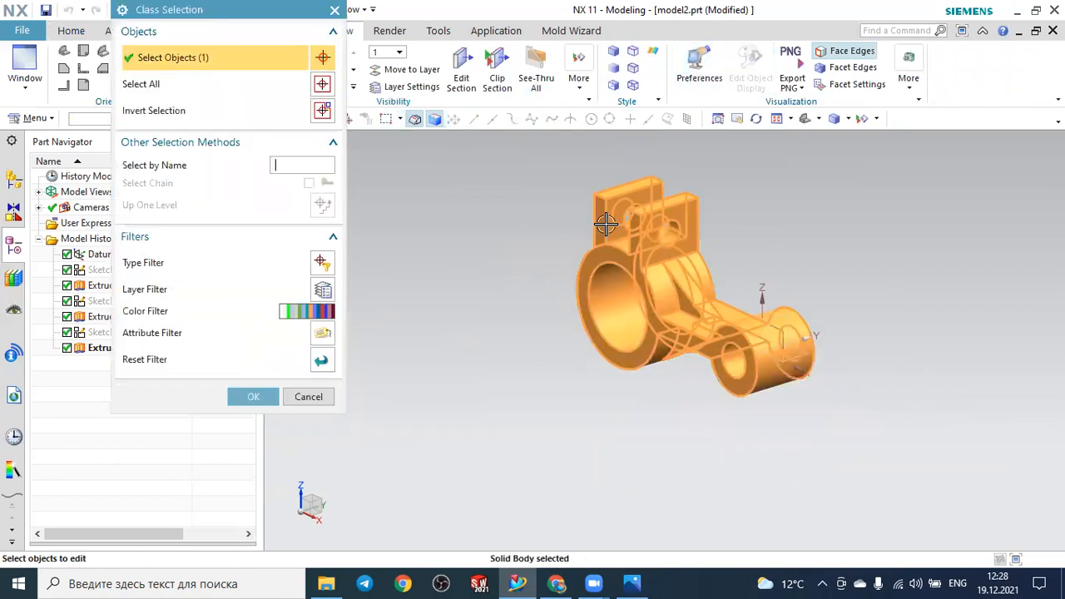
{"action": "left_click", "coordinate": [260, 397]}
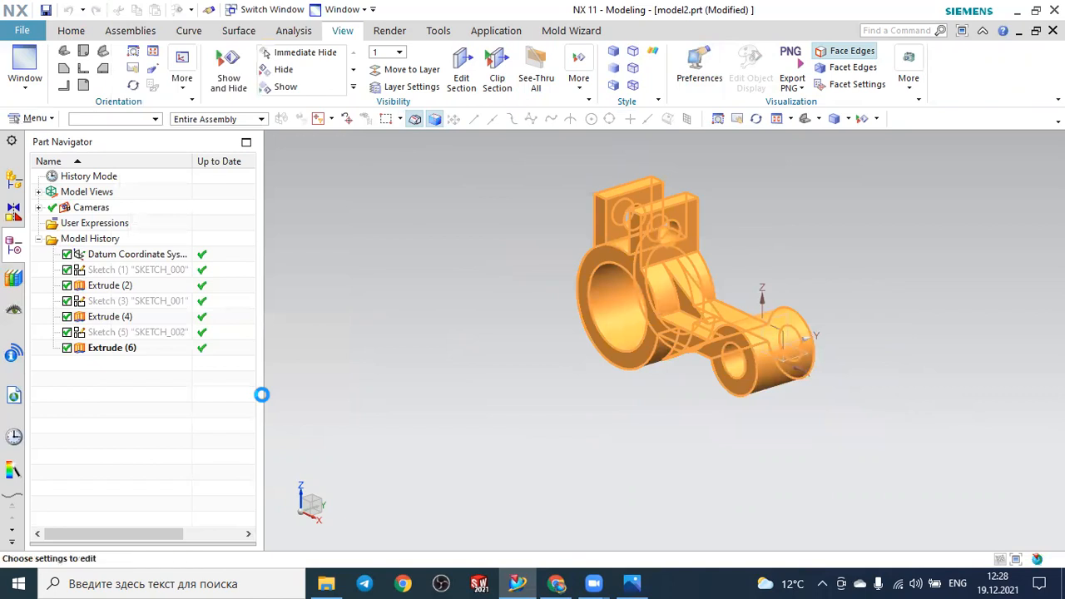
{"action": "left_click", "coordinate": [283, 101]}
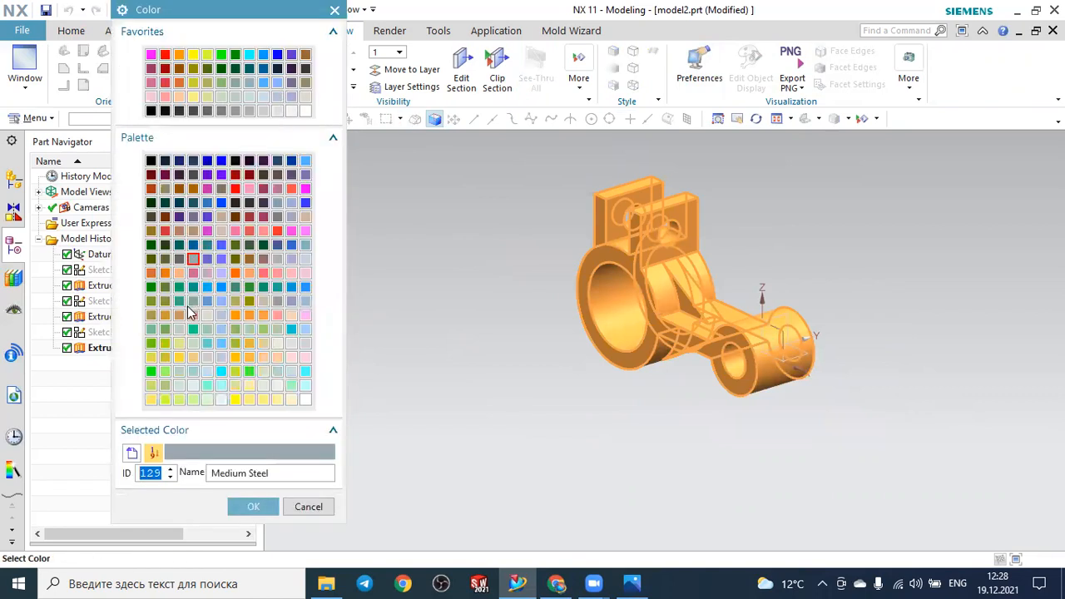
{"action": "left_click", "coordinate": [164, 360]}
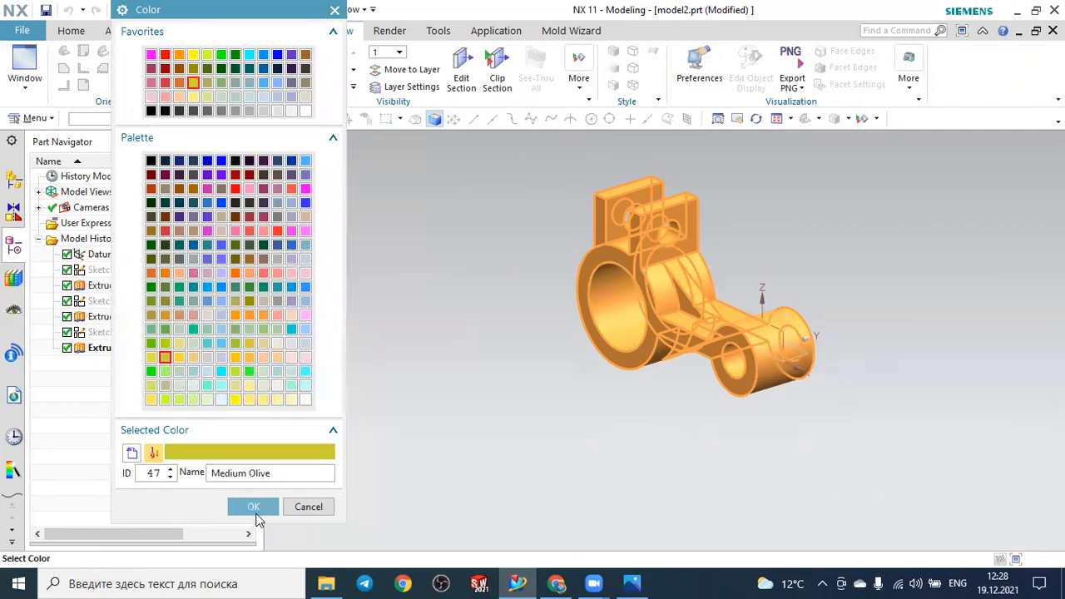
{"action": "left_click", "coordinate": [254, 507]}
{"action": "left_click", "coordinate": [209, 448]}
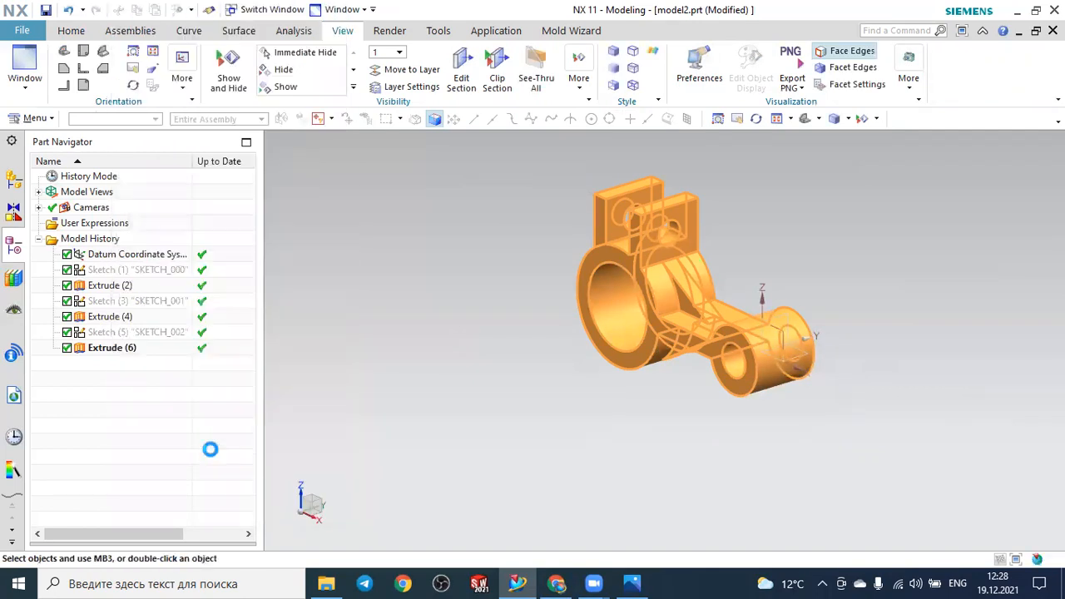
Compare the finished bracket in a standard pictorial view with the shape in the CADDEXPERT reference drawing 169.
{"action": "middle_click_drag", "start_coordinate": [405, 386], "coordinate": [465, 376]}
{"action": "left_click", "coordinate": [804, 118]}
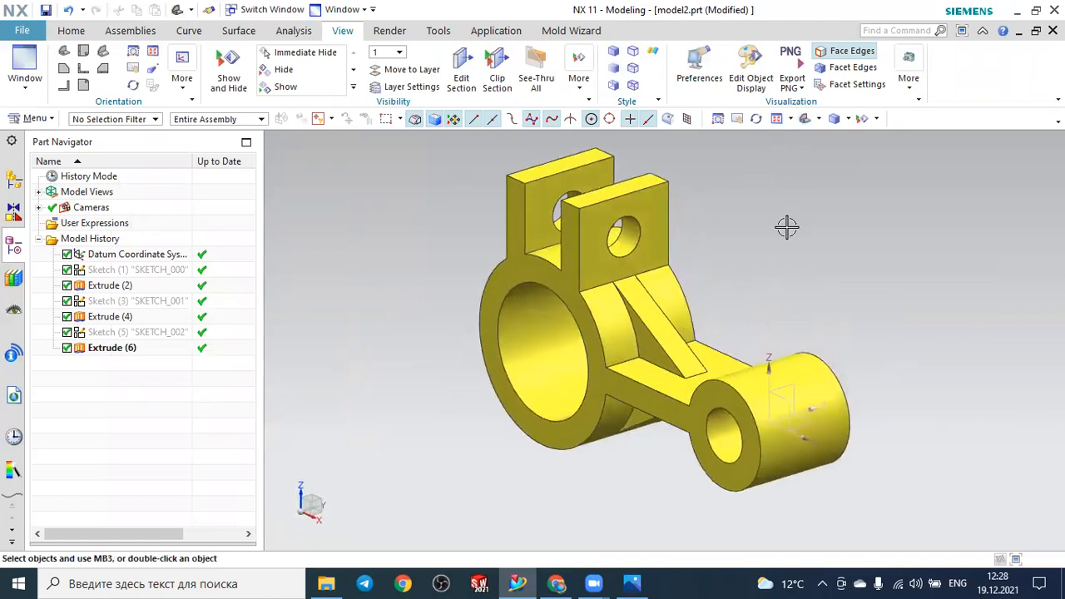
{"action": "scroll", "coordinate": [787, 227], "scroll_direction": "down", "scroll_amount": 1}
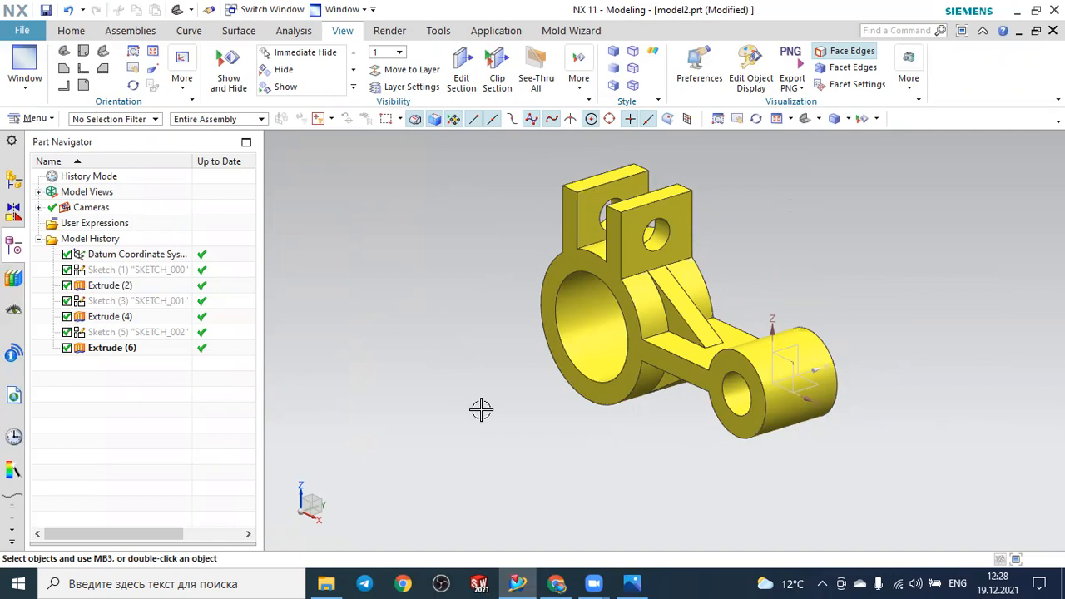
{"action": "left_click", "coordinate": [640, 583]}
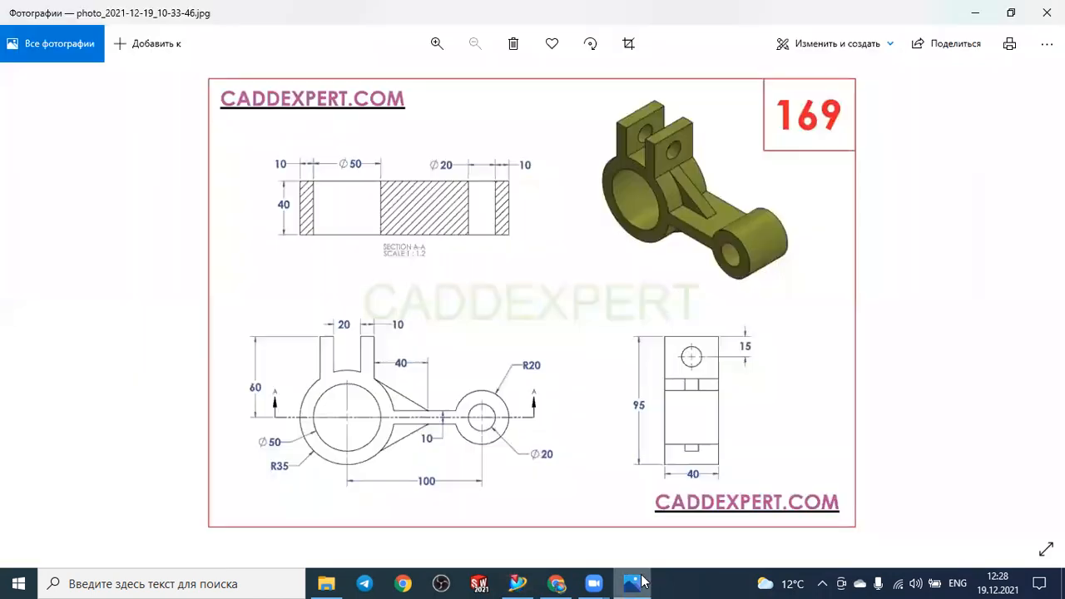
{"action": "left_click", "coordinate": [642, 580]}
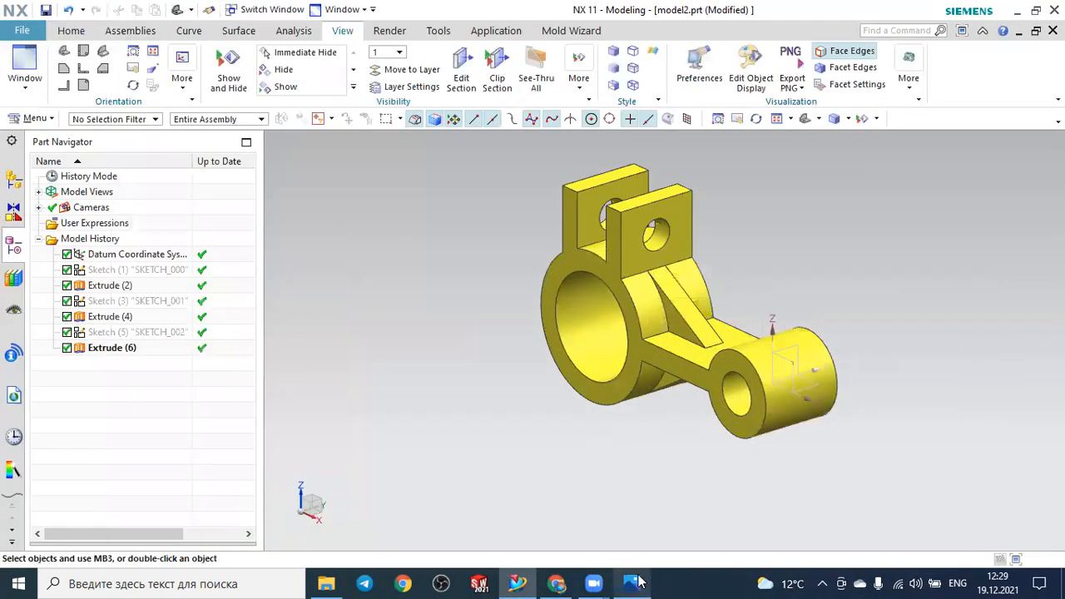